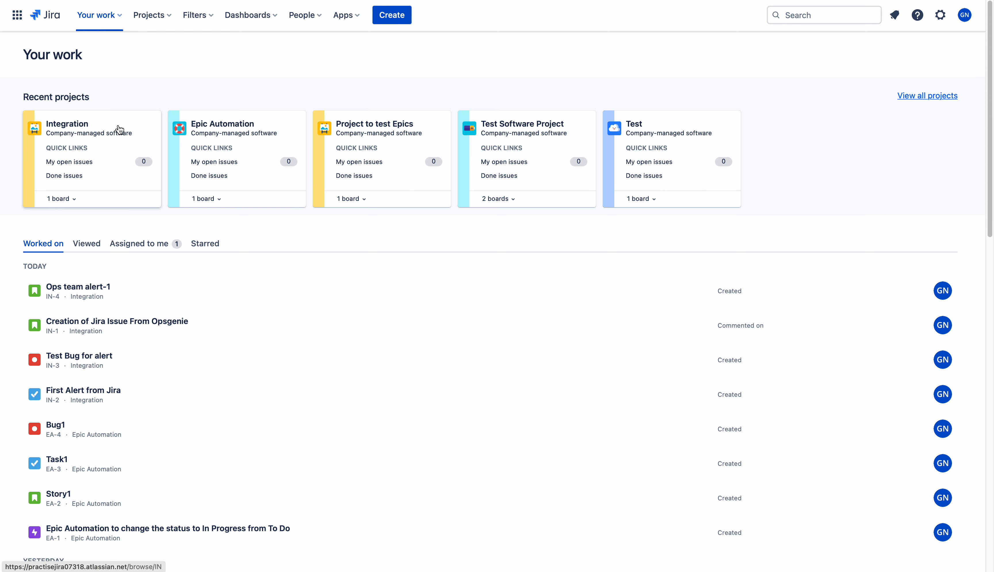
Open the Integration project board in Jira, then bring up the Opsgenie Alerts list
left_click(119, 130)
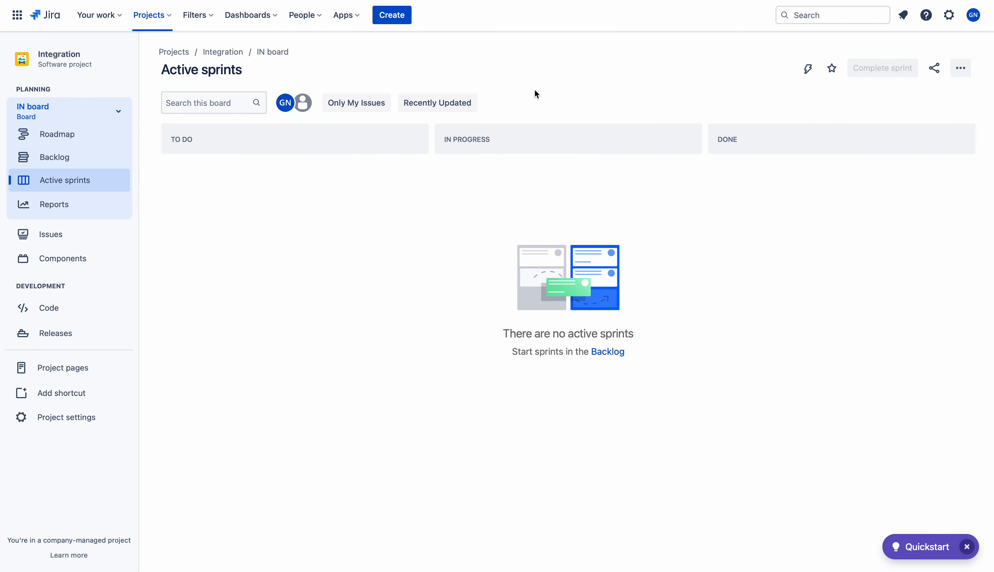
left_click(521, 1)
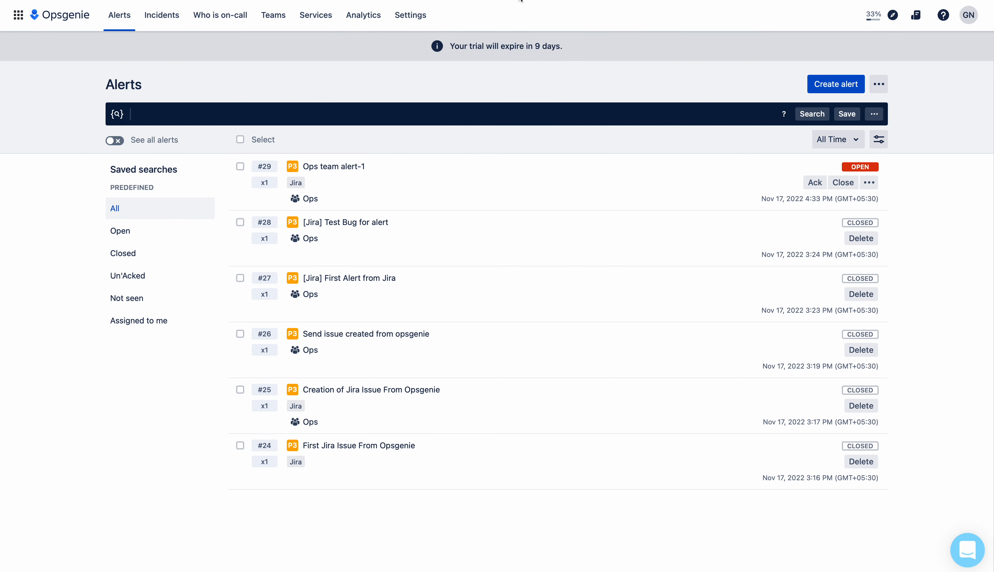
Open the Ops team from Teams, briefly check the Jira board, then go to the team's Integrations
left_click(274, 16)
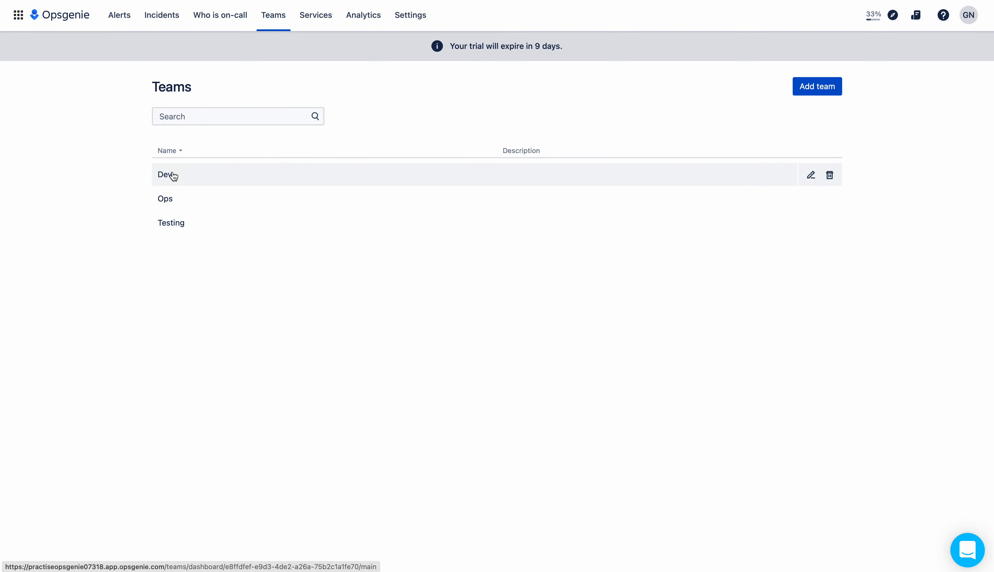
left_click(165, 202)
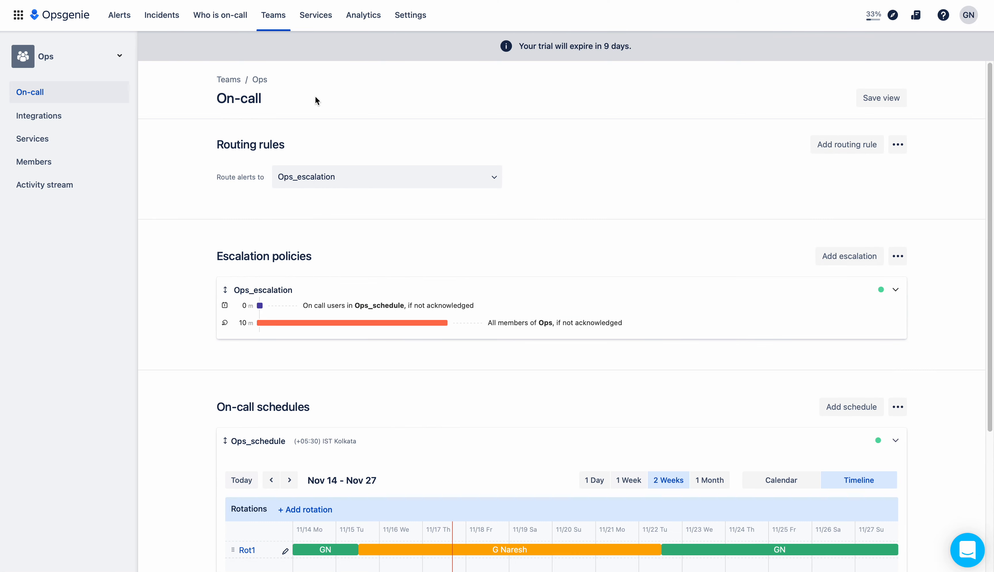
left_click(262, 0)
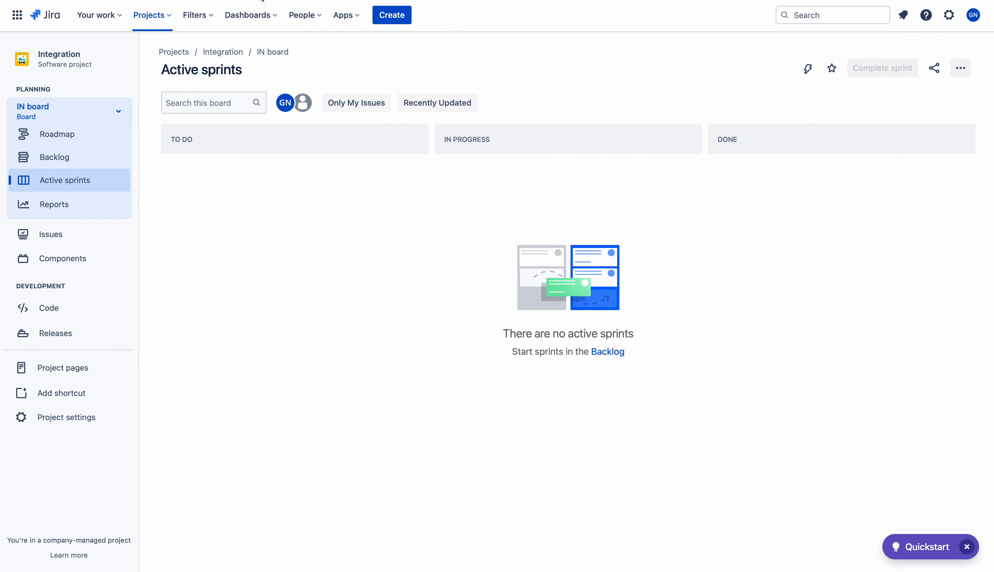
left_click(413, 1)
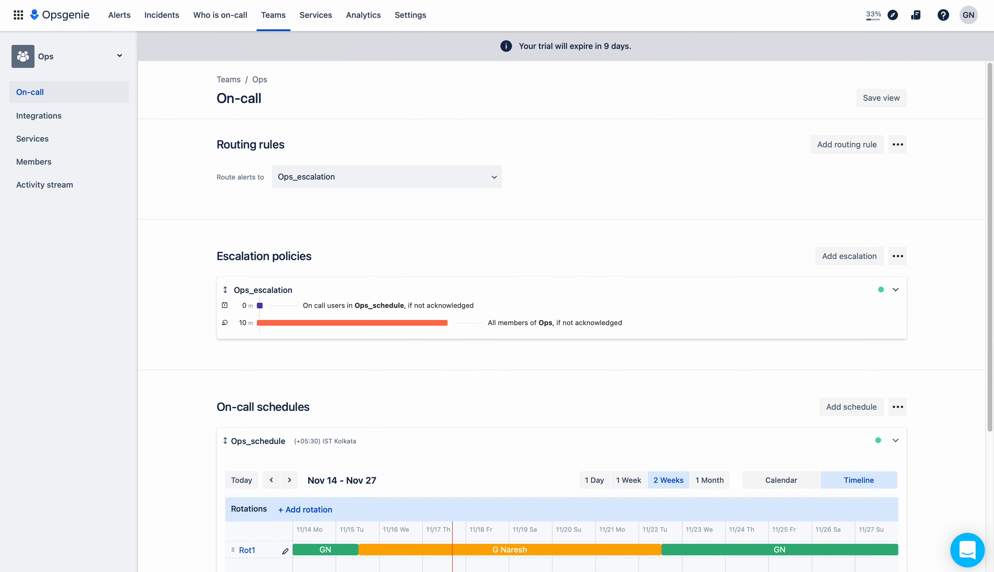
left_click(269, 1)
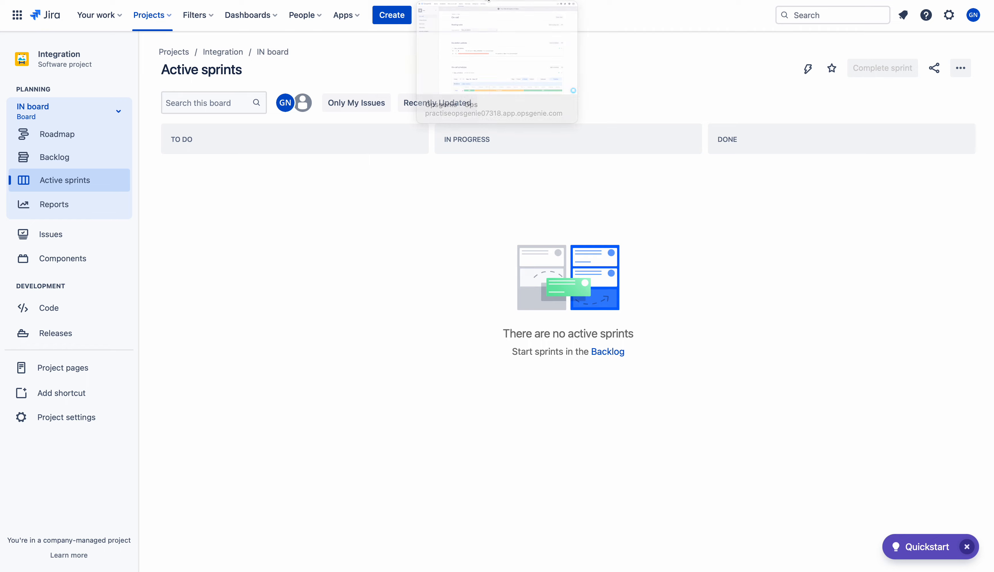
left_click(488, 0)
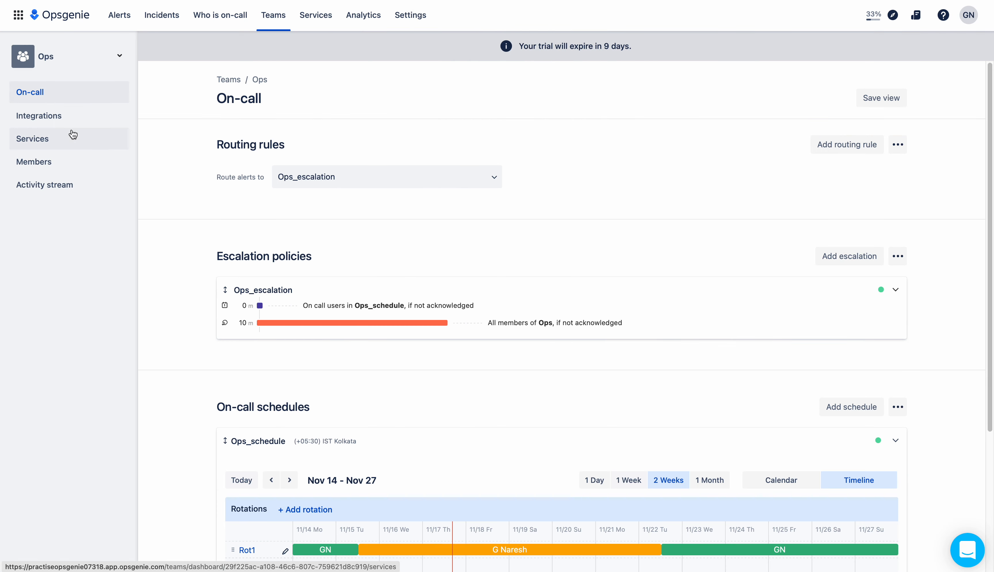
left_click(56, 118)
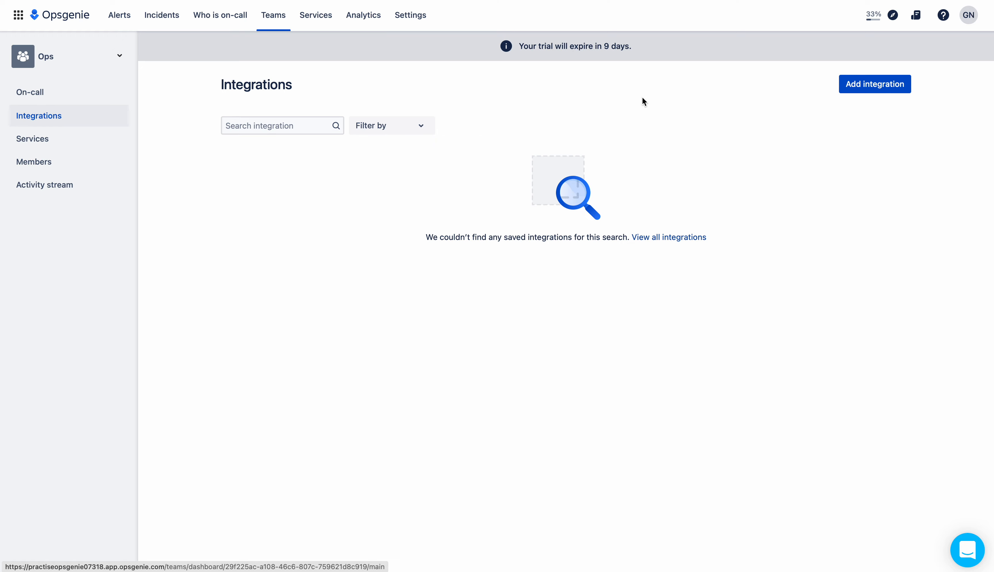
Add a Jira Software integration named Ops_JiraSoftware to the Ops team
left_click(879, 91)
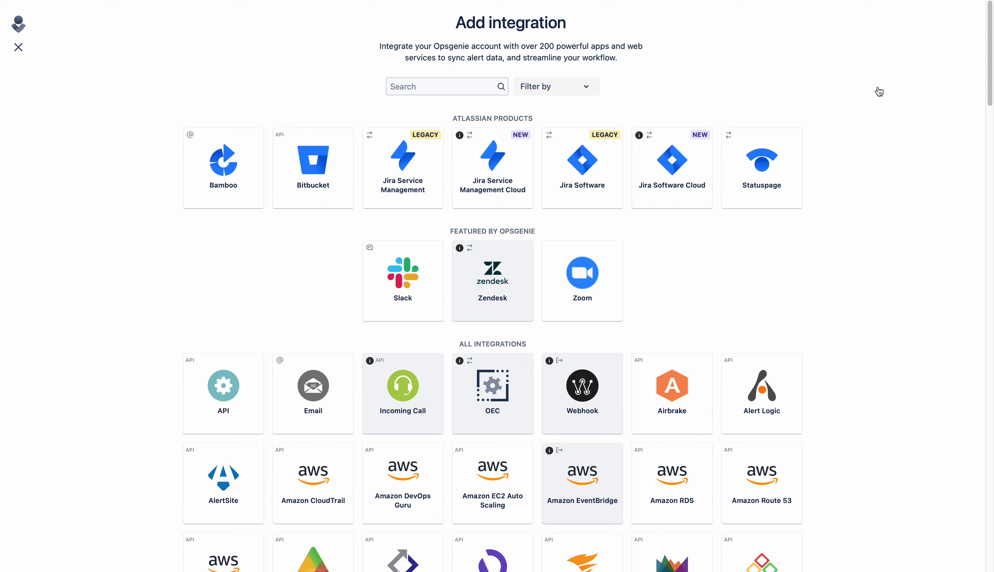
left_click(583, 173)
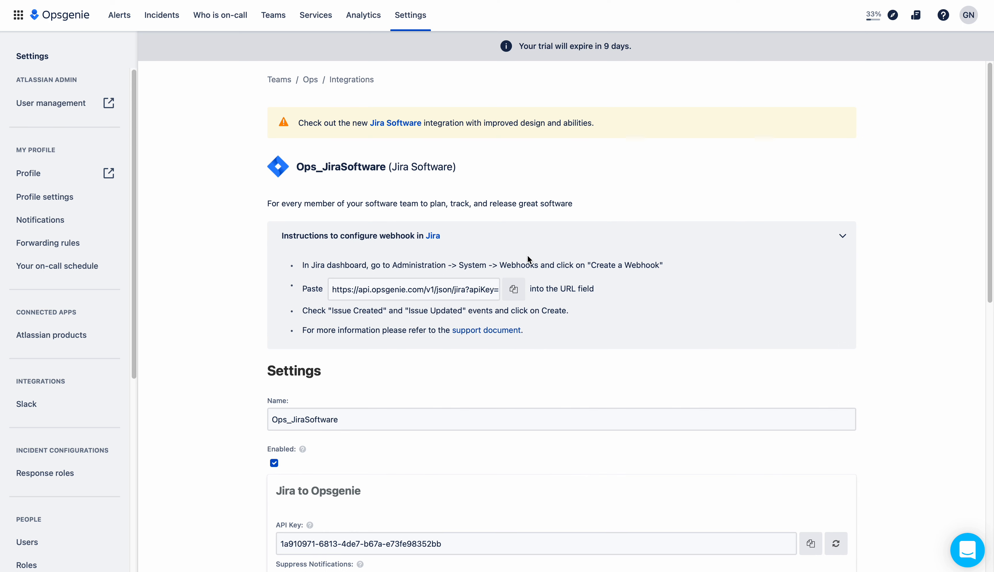
Copy the Jira webhook URL and enable Create Jira Issues for Opsgenie Alerts
left_click(514, 289)
left_click_drag(987, 225, 988, 410)
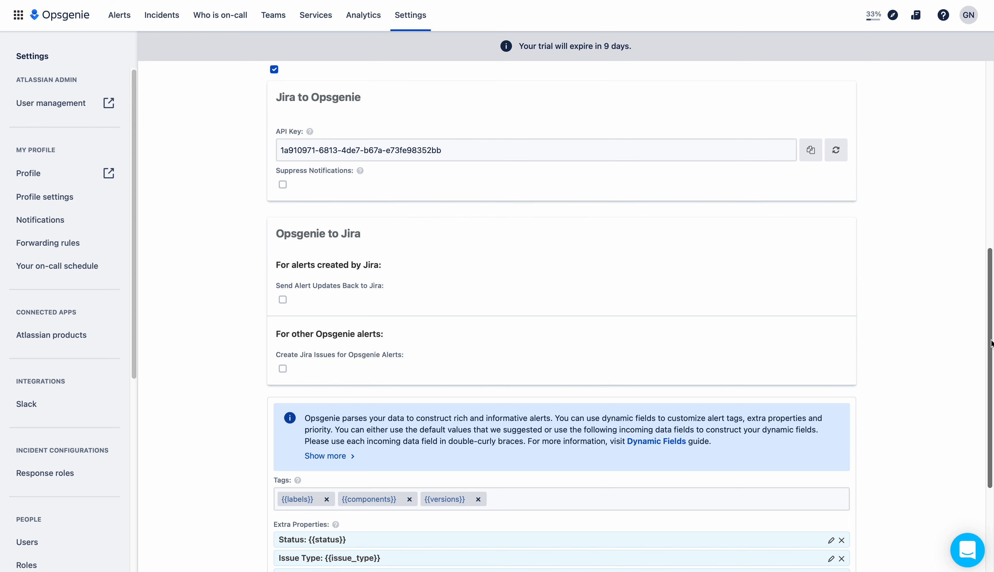
left_click_drag(991, 343, 991, 372)
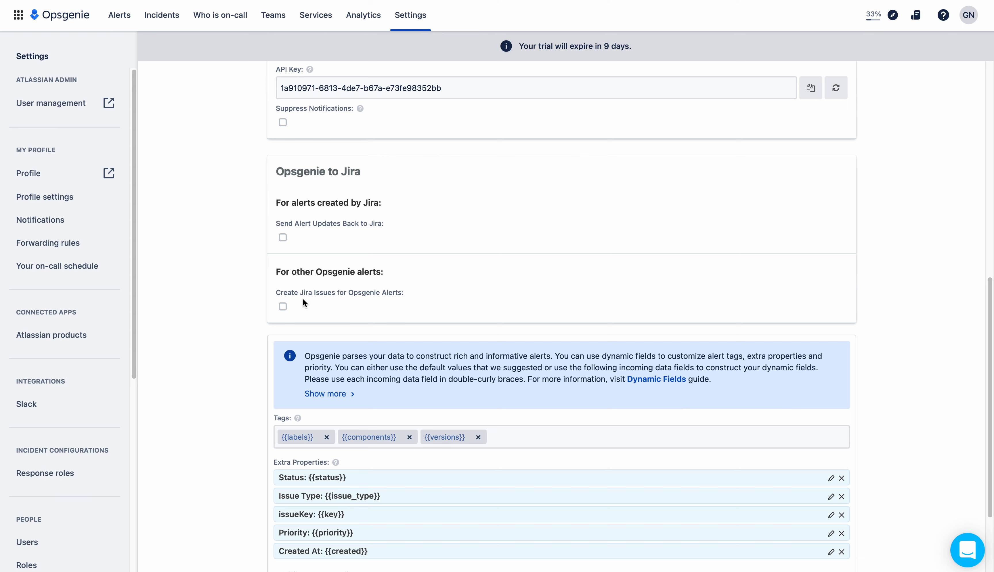
left_click(282, 310)
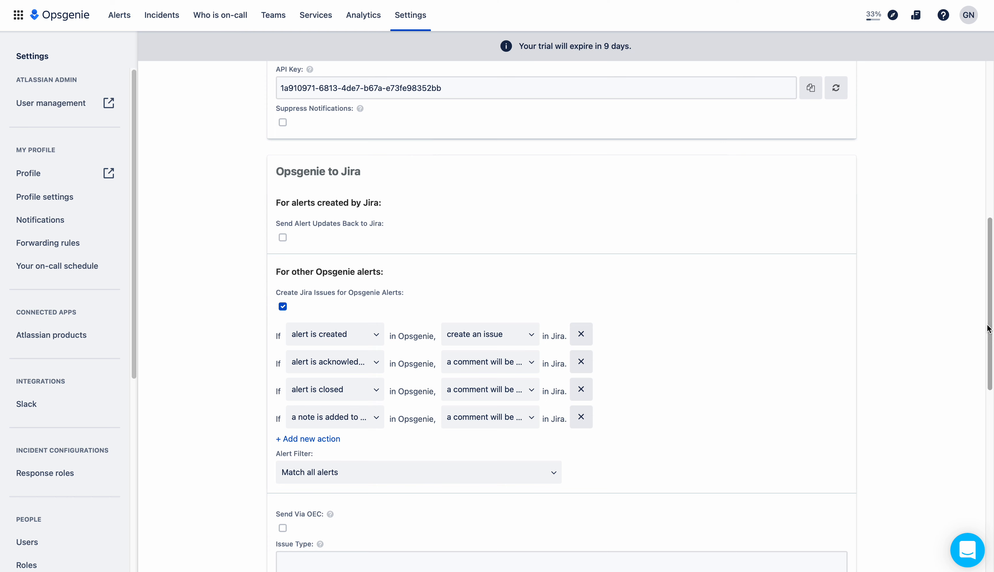
scroll(988, 353, "down", 4)
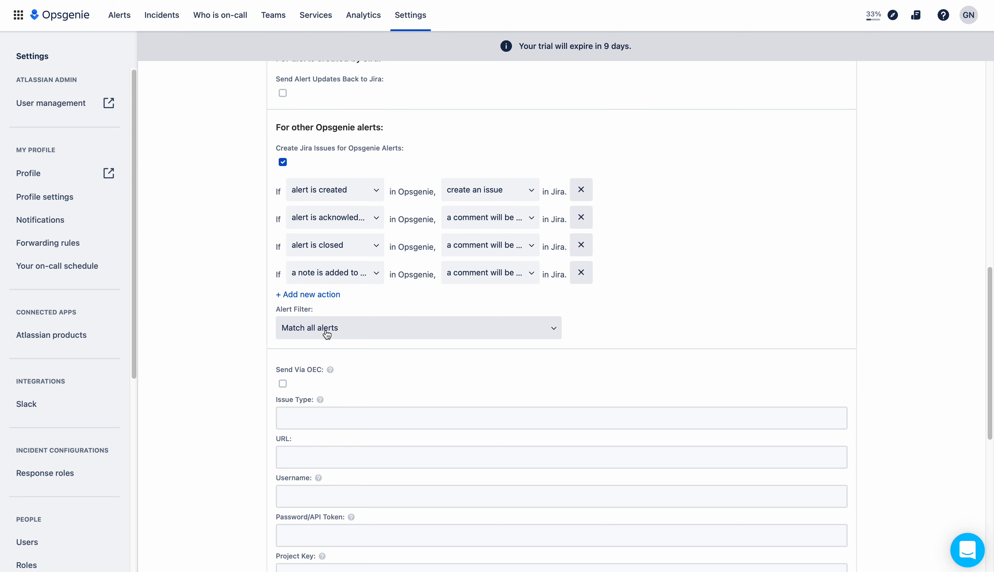
Set the alert filter to Match all conditions with Tags containing 'Jira'
left_click(365, 328)
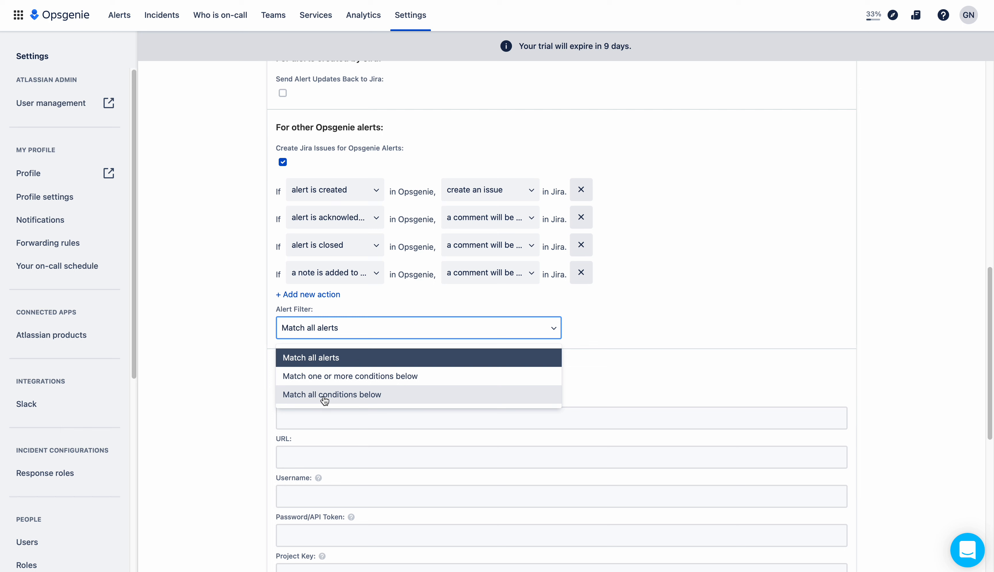
left_click(400, 399)
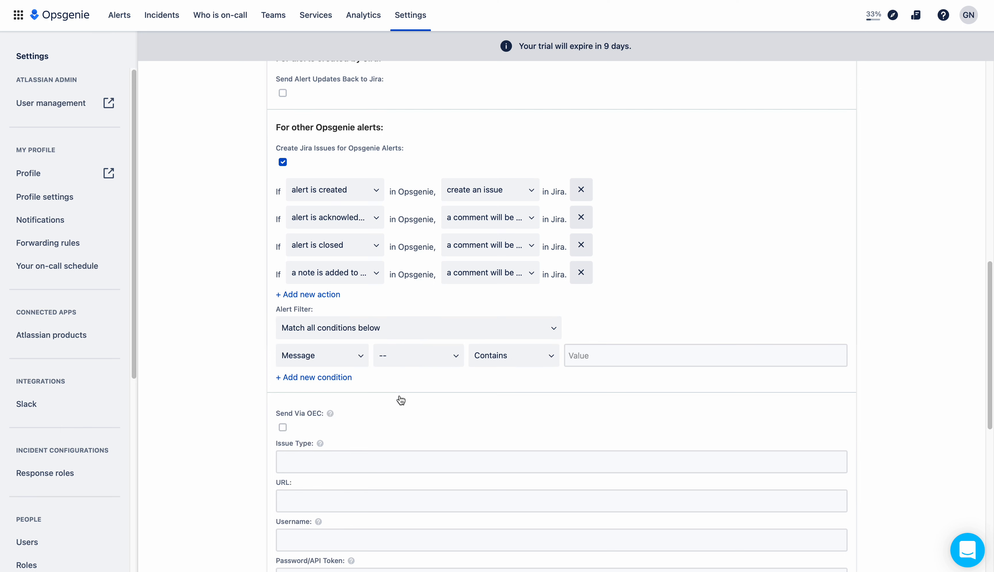
left_click(348, 356)
mouse_move(365, 382)
left_mouse_down()
mouse_move(367, 420)
mouse_move(363, 362)
mouse_move(365, 390)
left_mouse_up()
scroll(364, 388, "up", 1)
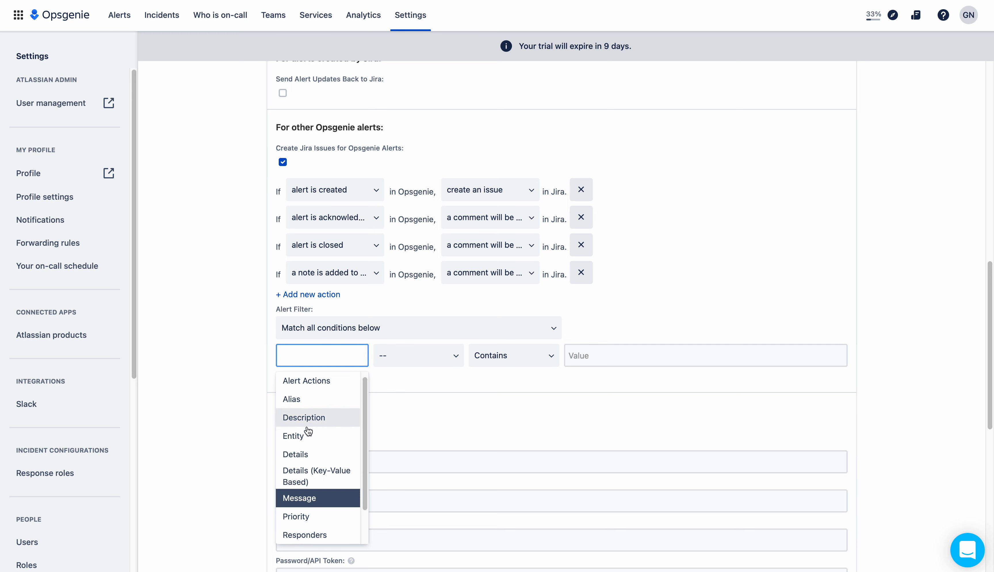
left_click_drag(364, 388, 370, 435)
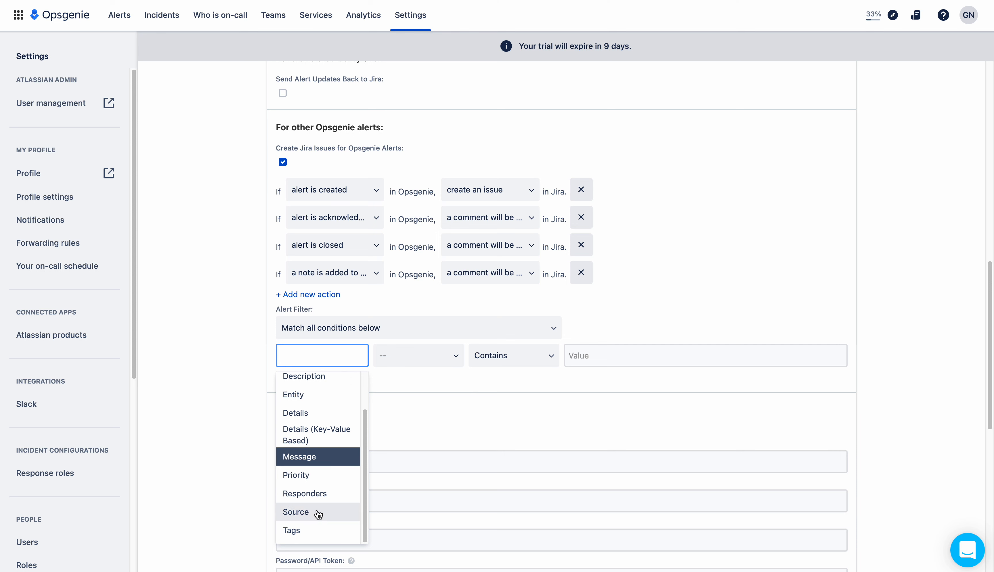
left_click(292, 530)
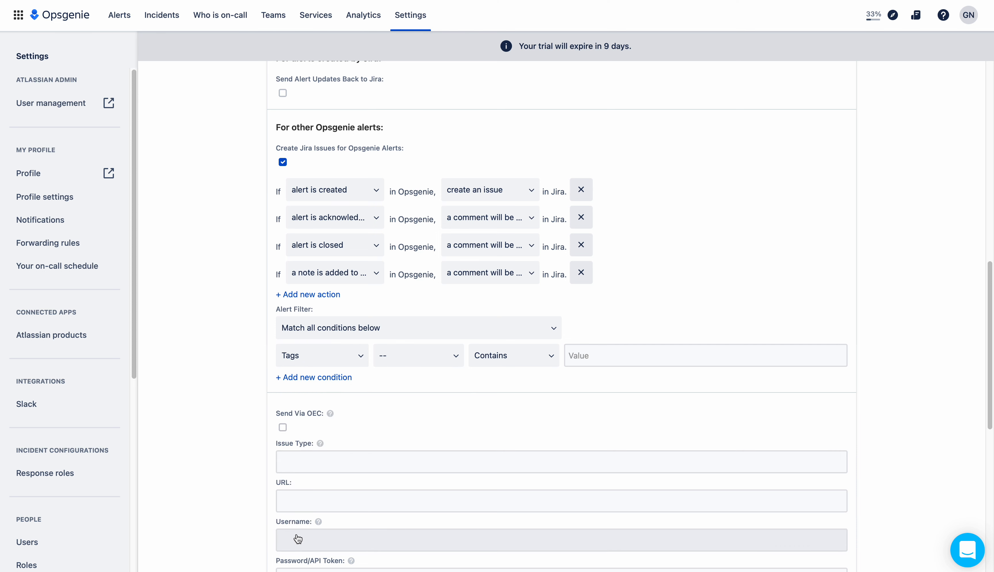
left_click(625, 356)
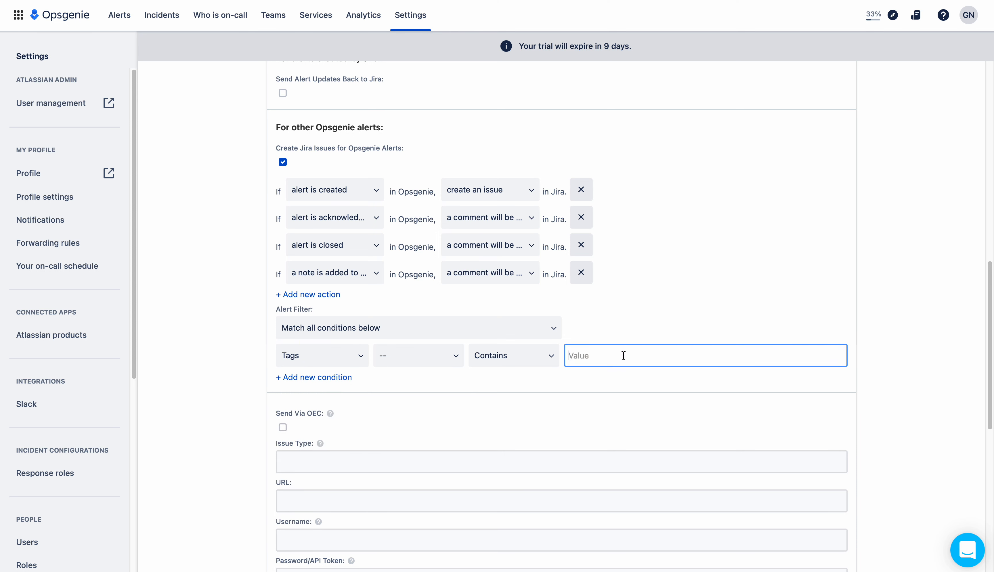
type("Jira")
left_click(635, 380)
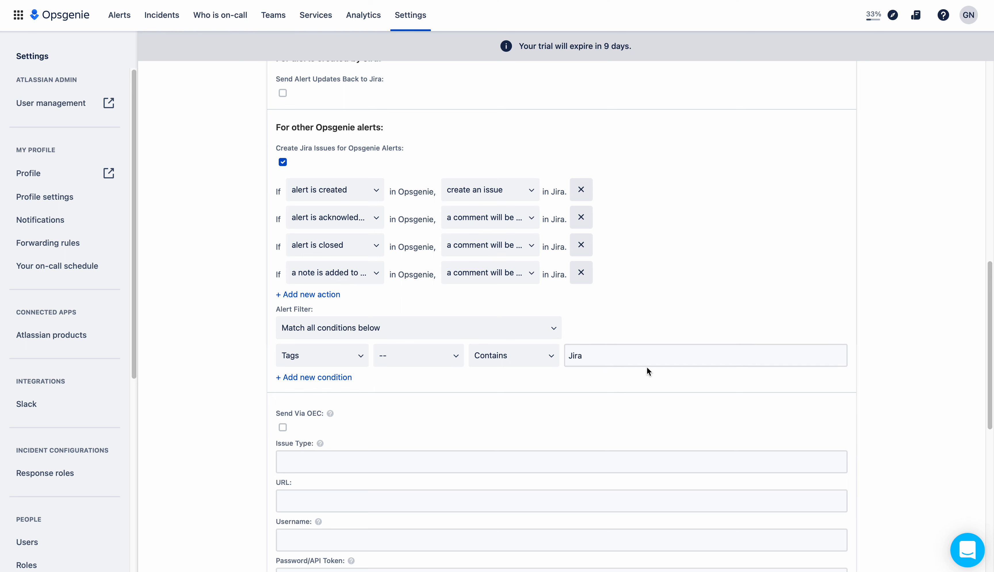
left_click_drag(990, 322, 990, 395)
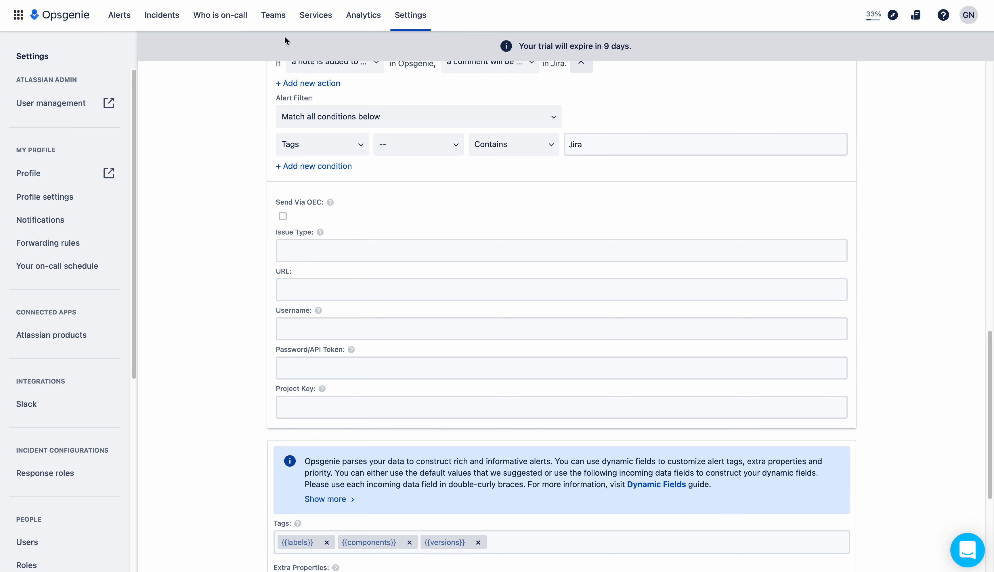
Look up the Story issue type in the Integration project's settings Summary in Jira
left_click(262, 1)
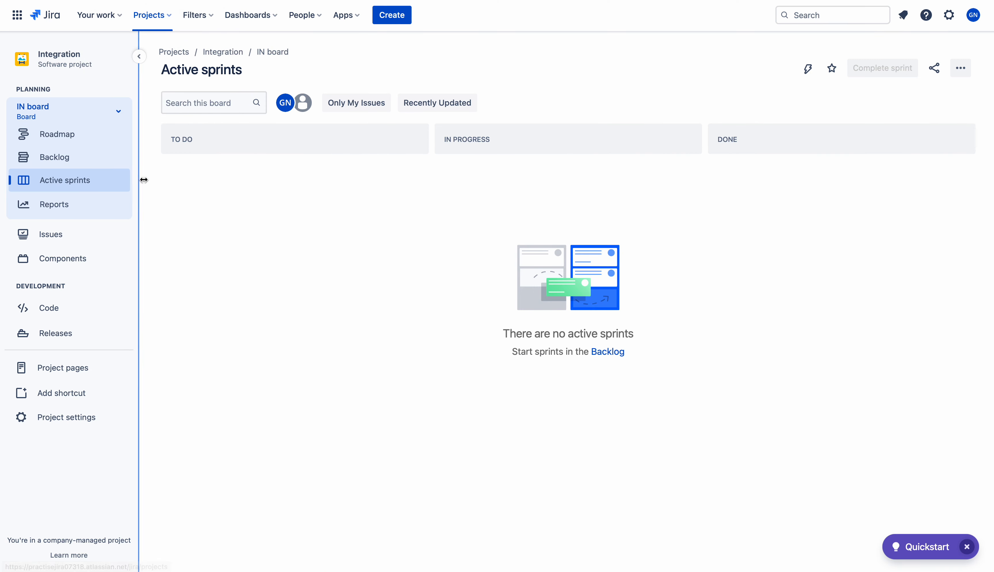
left_click(62, 420)
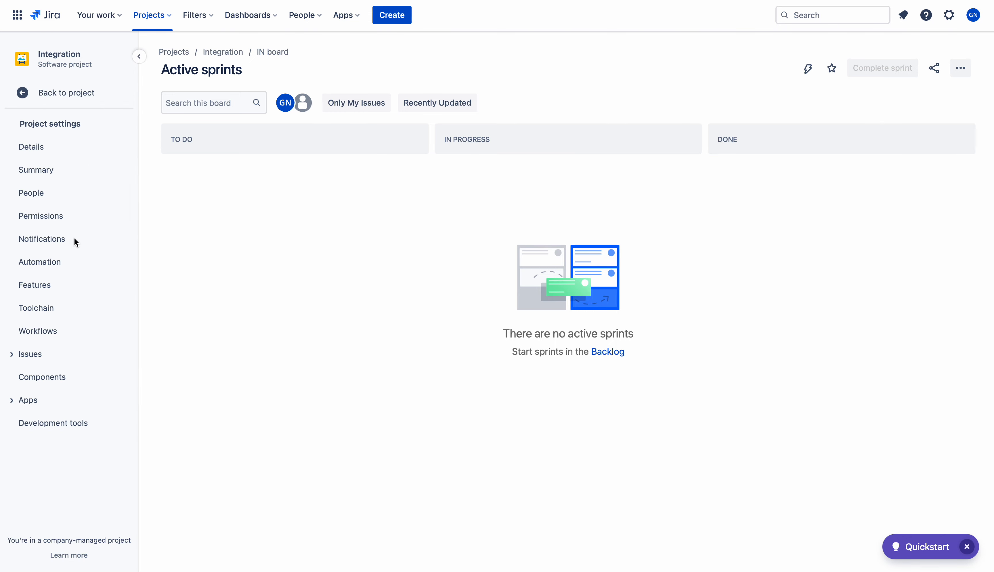
left_click(47, 173)
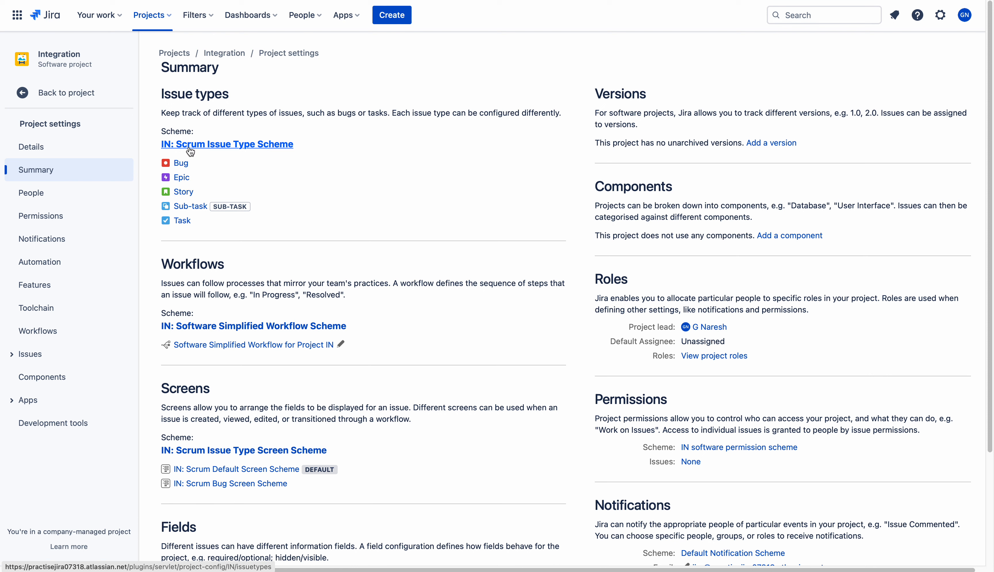
left_click_drag(195, 193, 173, 193)
left_click(217, 195)
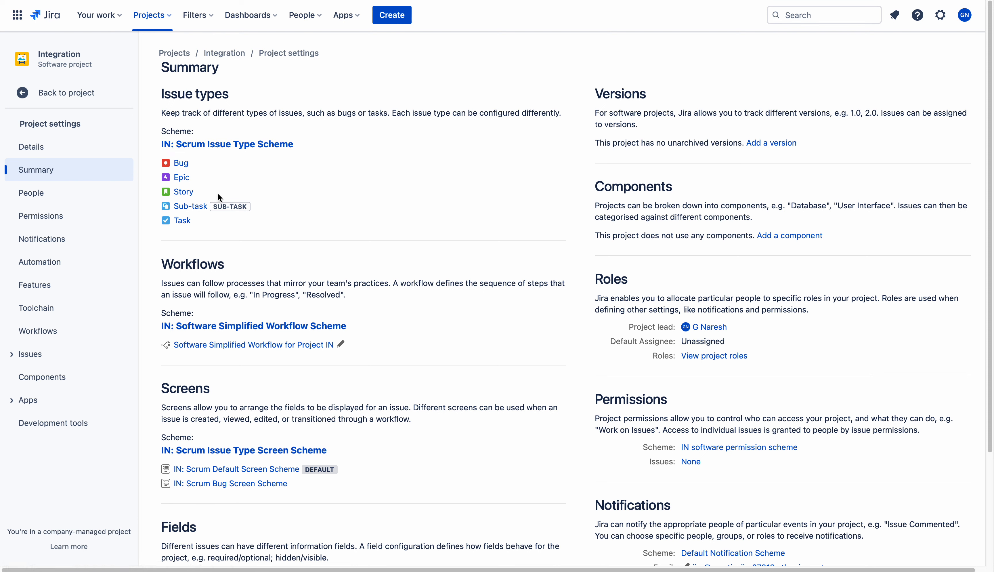
Enter STORY as the Issue Type in the Opsgenie Jira integration
left_click(458, 0)
left_click(305, 250)
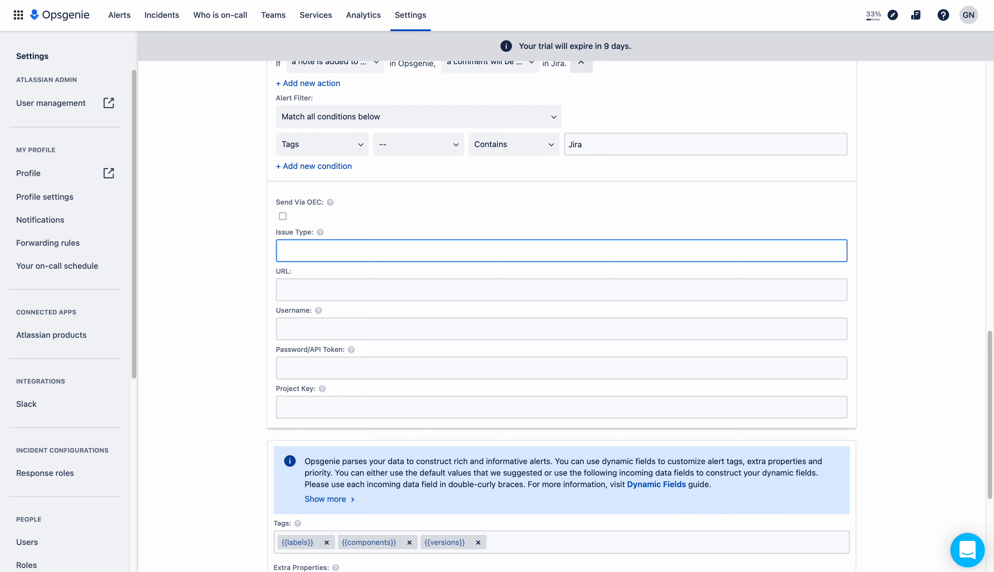
type("STOE")
key("BackSpace")
type("RY")
left_click(206, 1)
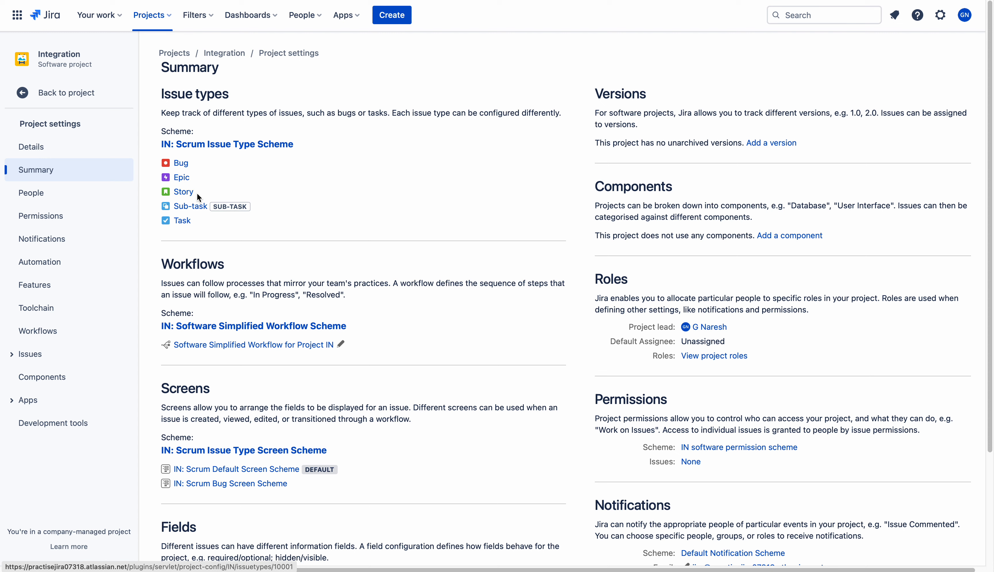
key("ctrl+shift+Tab")
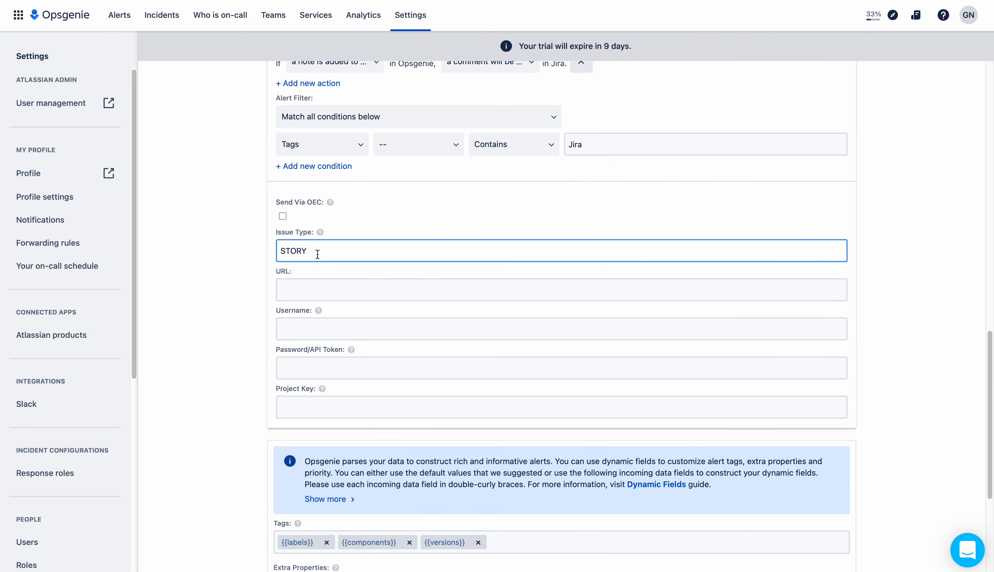
Change the integration's Issue Type from STORY to 'Story'
key("BackSpace")
key("BackSpace")
key("BackSpace")
key("BackSpace")
key("BackSpace")
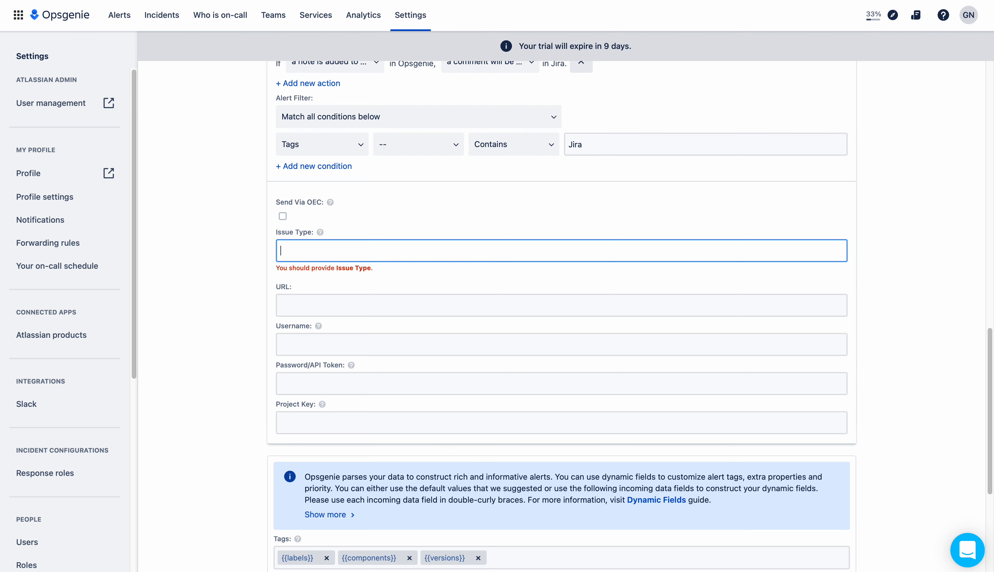
type("story")
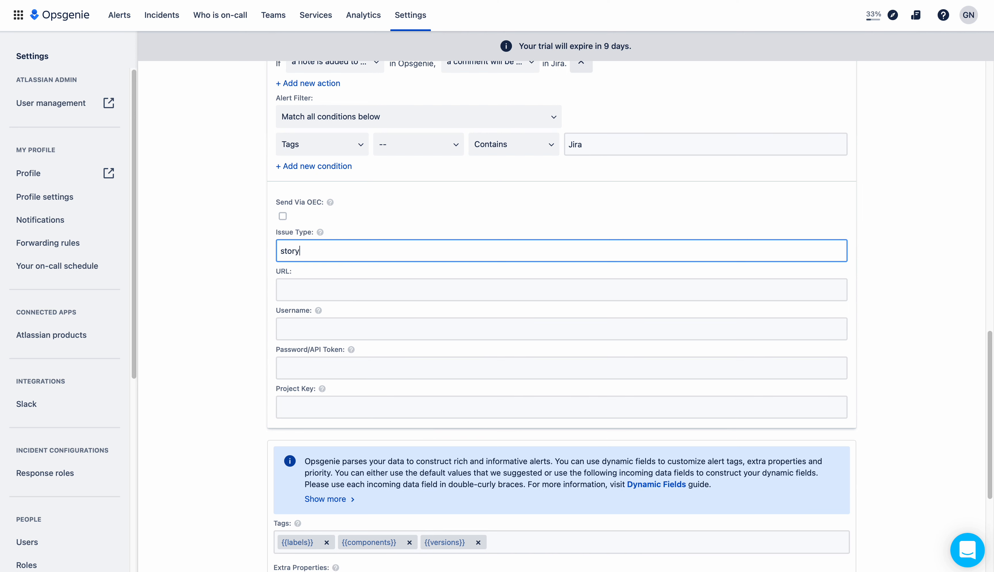
key("BackSpace")
key("BackSpace")
key("BackSpace")
key("BackSpace")
key("BackSpace")
type("Story")
left_click(233, 261)
Paste the Jira site URL into URL and enter the account e-mail as Username
mouse_move(321, 234)
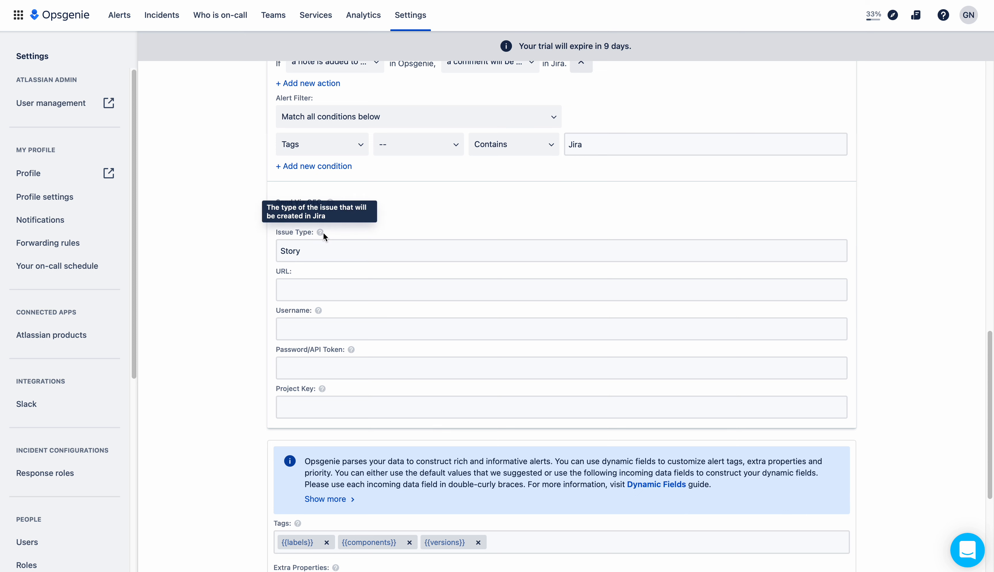
left_click(313, 290)
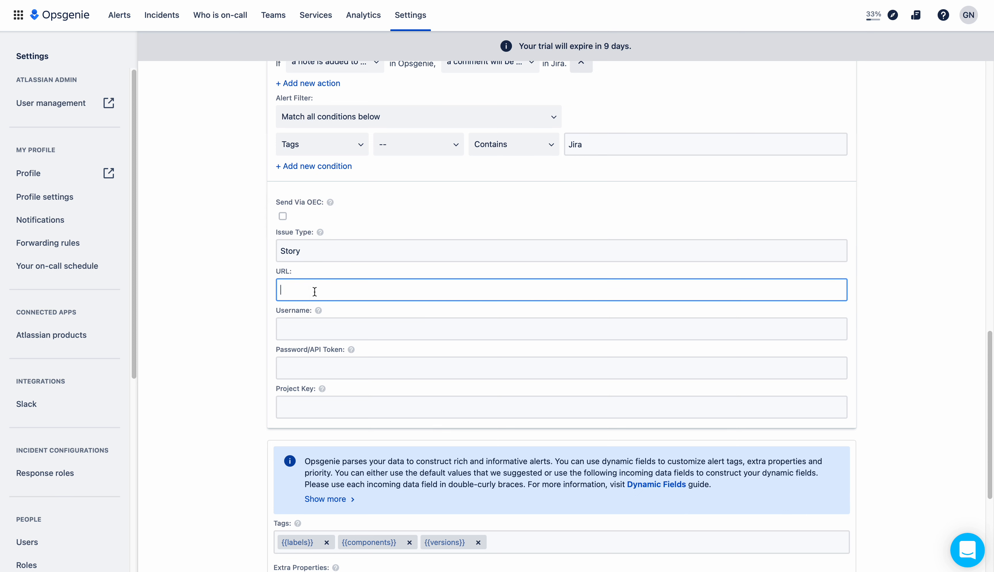
type("https://practisejira07318.atlassian.net")
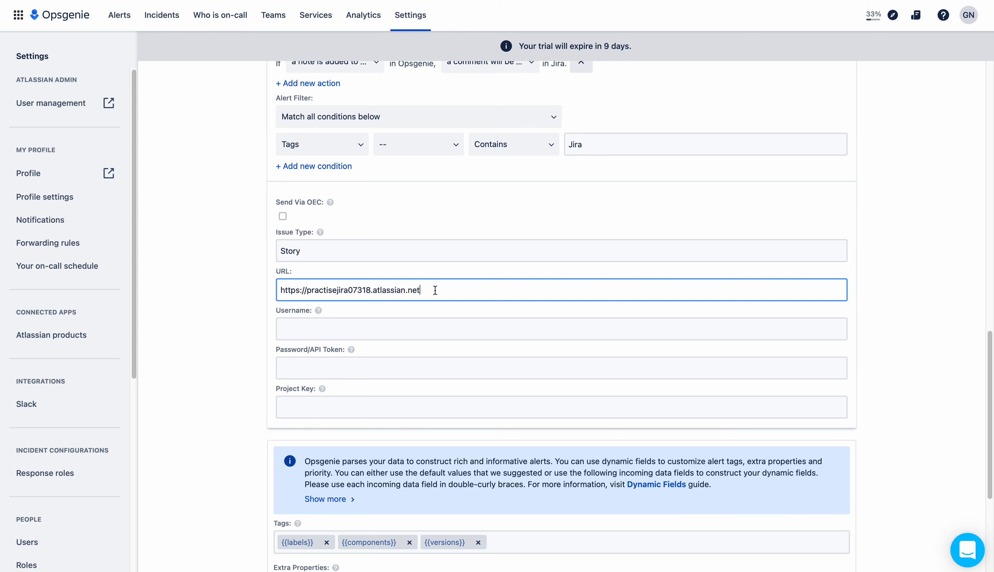
left_click(378, 332)
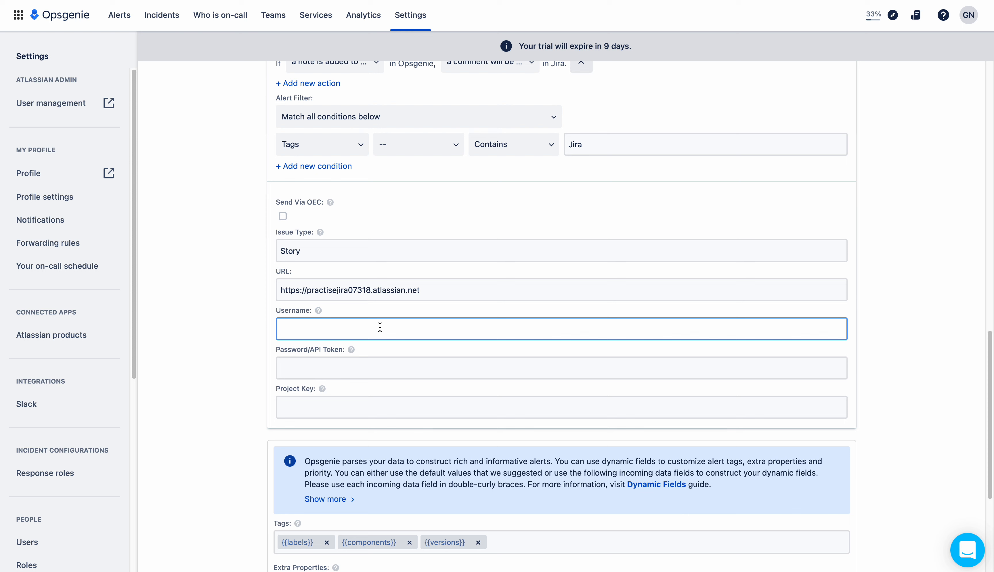
left_click(308, 366)
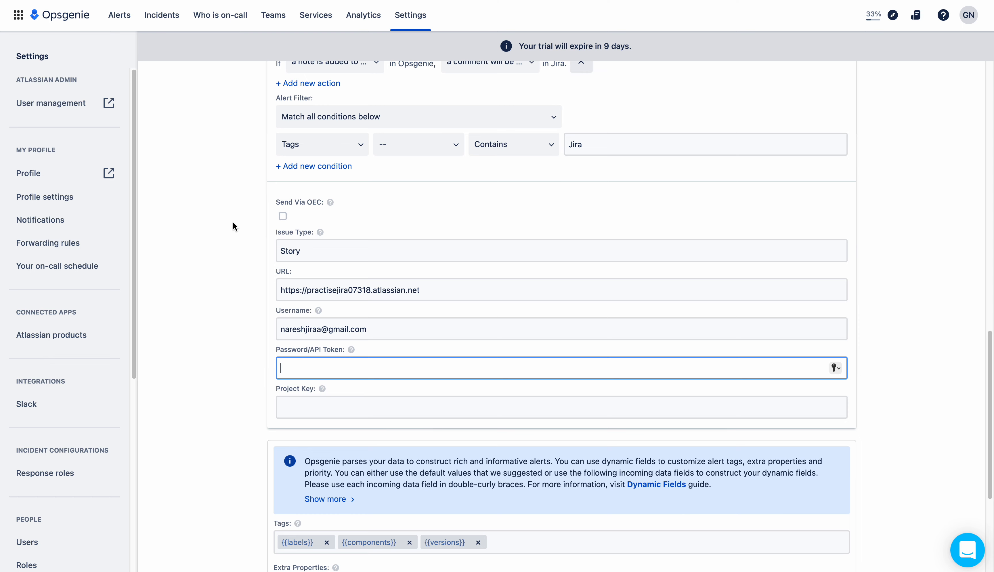
left_click(200, 1)
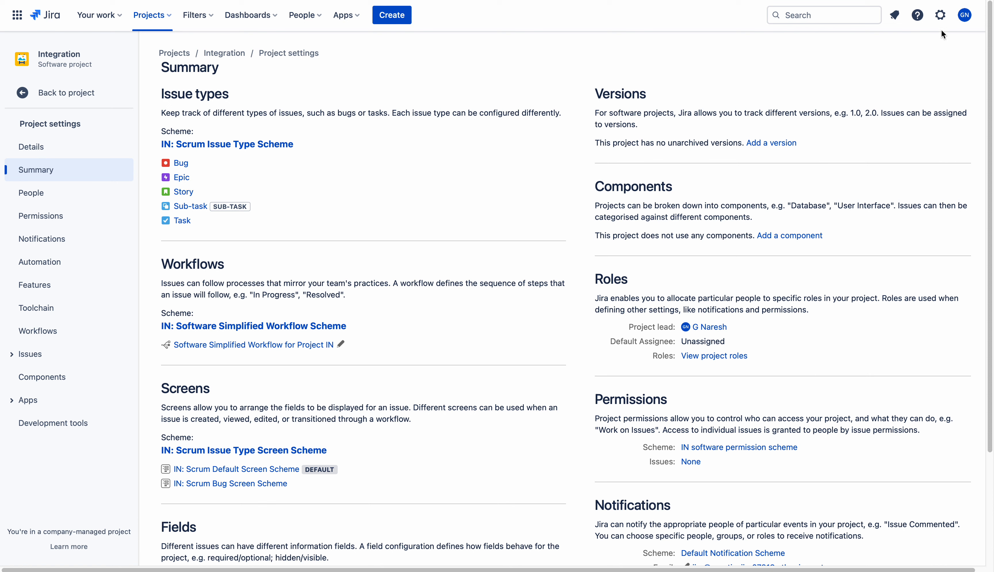
Go from Jira settings through Atlassian account Security to the API tokens management page
left_click(940, 16)
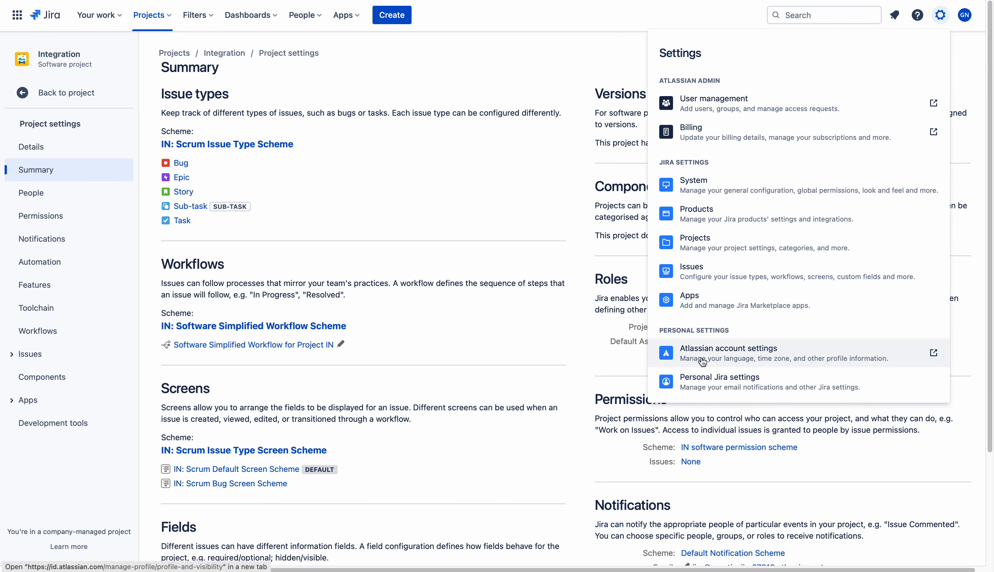
left_click(744, 360)
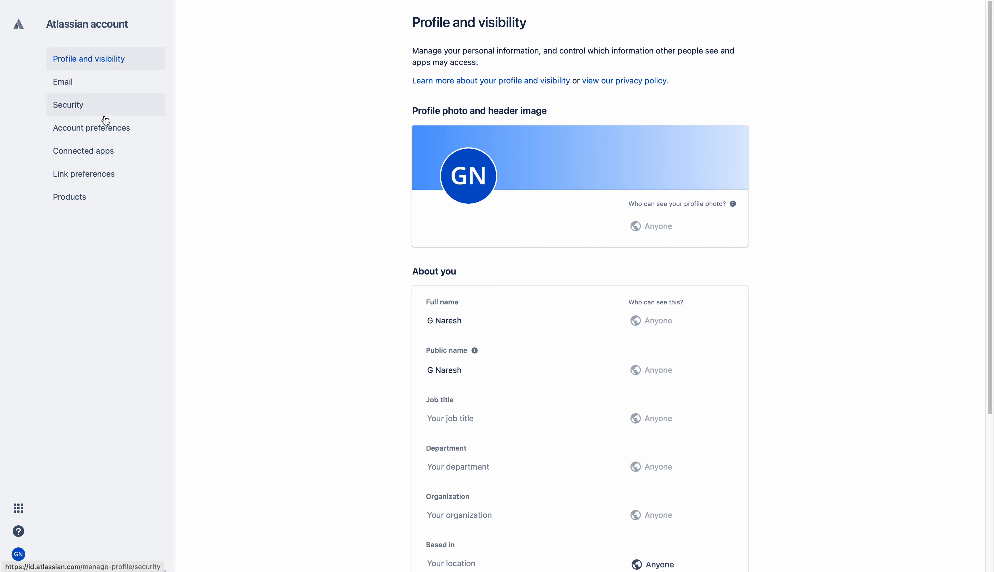
left_click(91, 113)
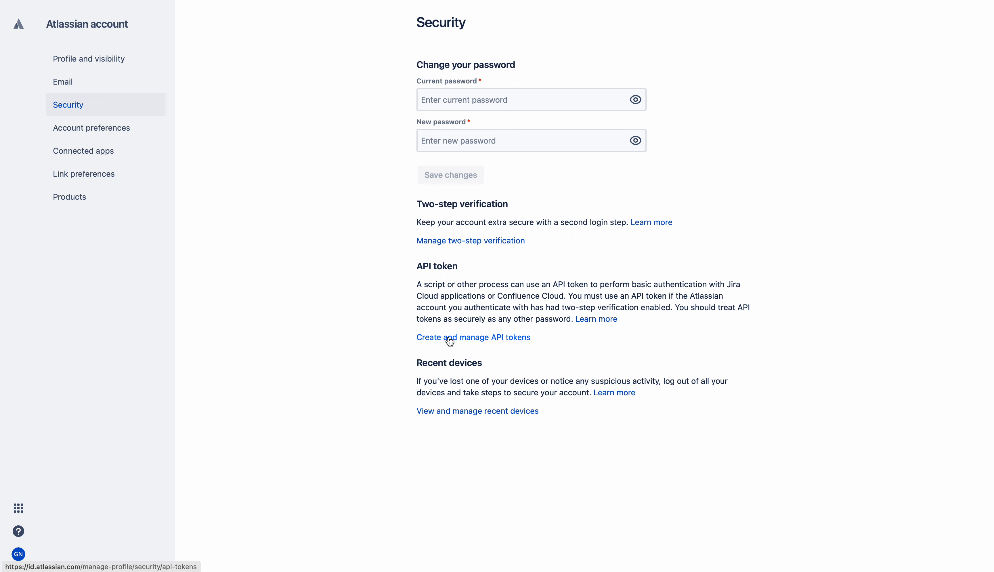
left_click(485, 340)
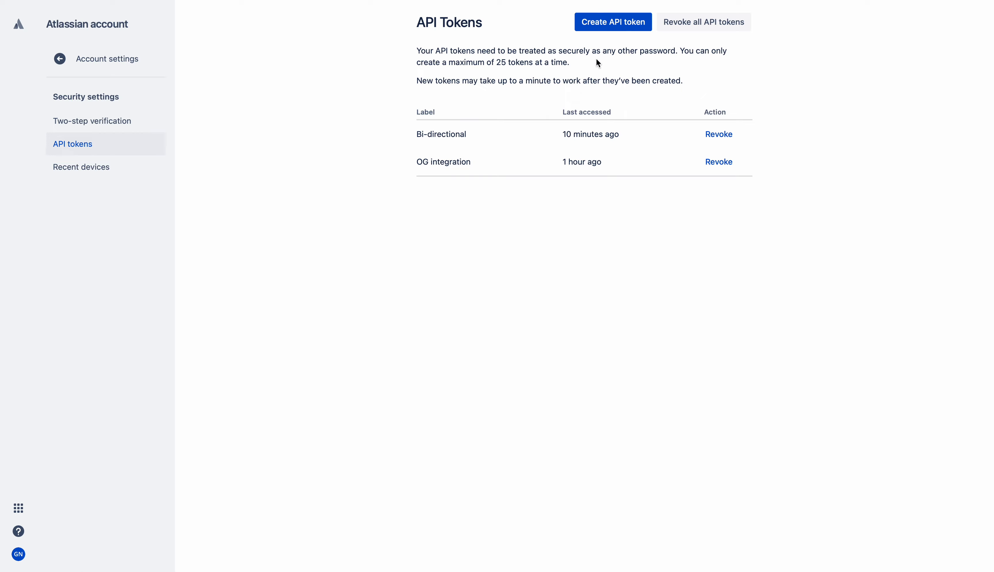
Create an API token labelled 'Ops-Integration', copy its value, and return to Jira
left_click(613, 27)
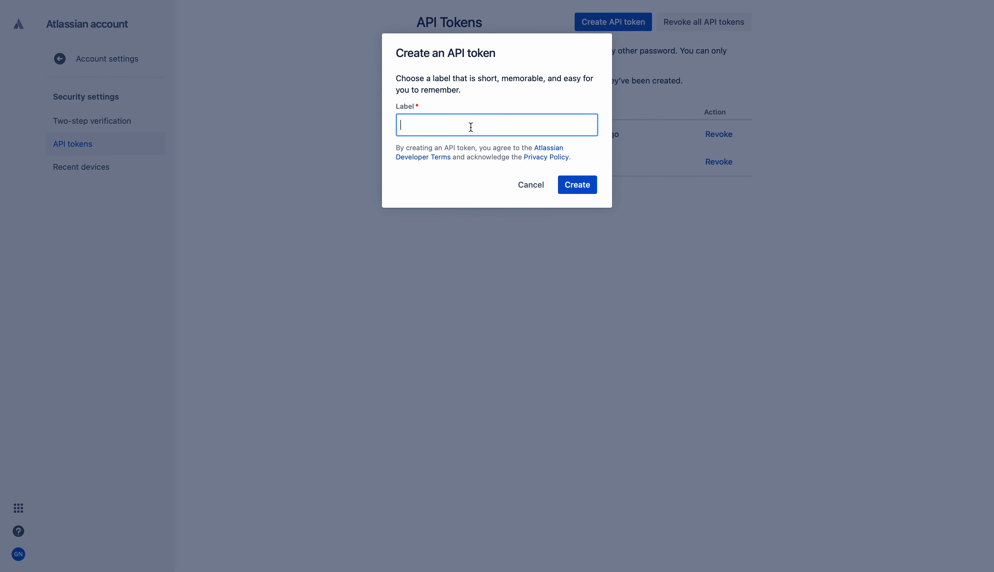
type("OP")
key("BackSpace")
type("ps-Integration")
left_click(582, 188)
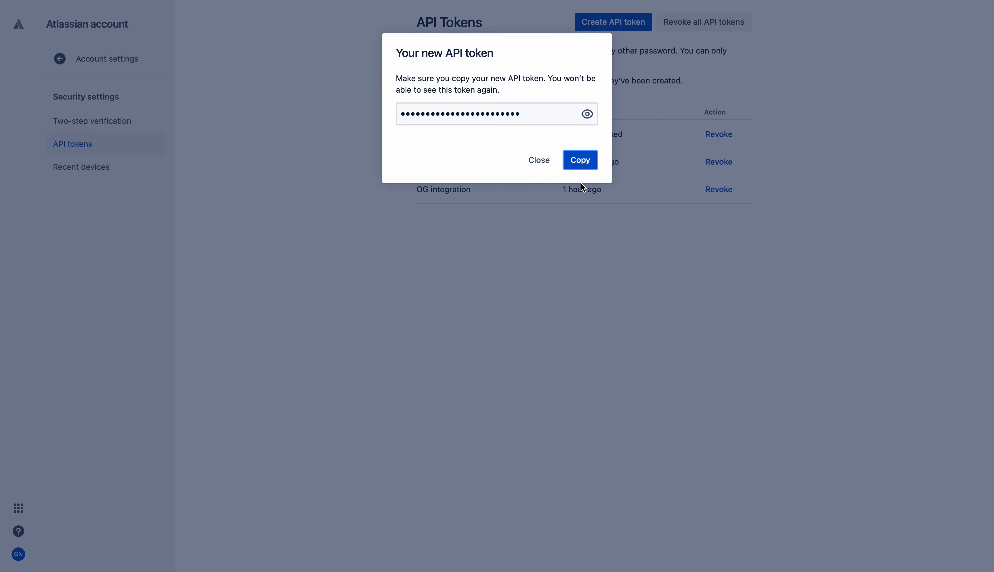
left_click(580, 162)
left_click(538, 161)
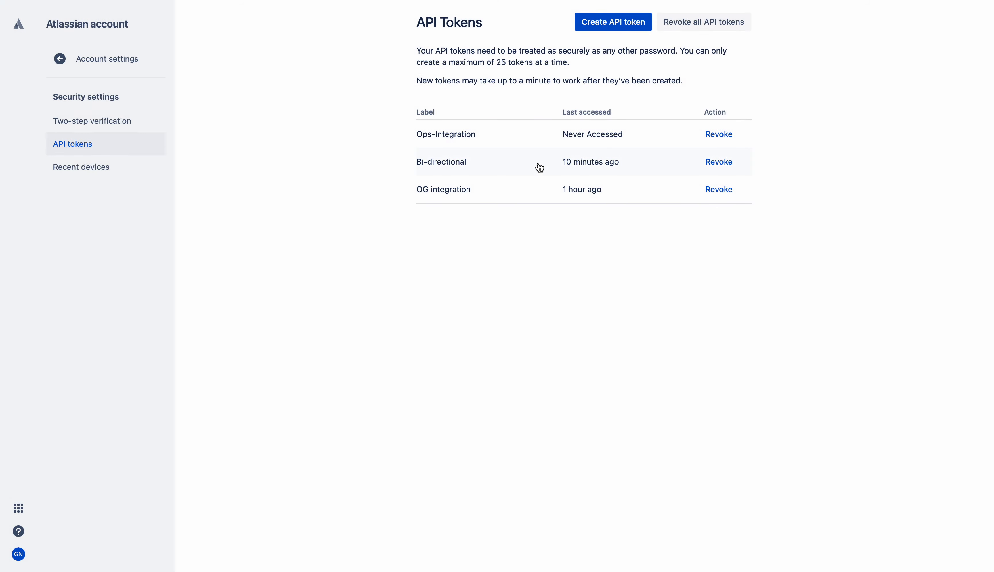
left_click(155, 0)
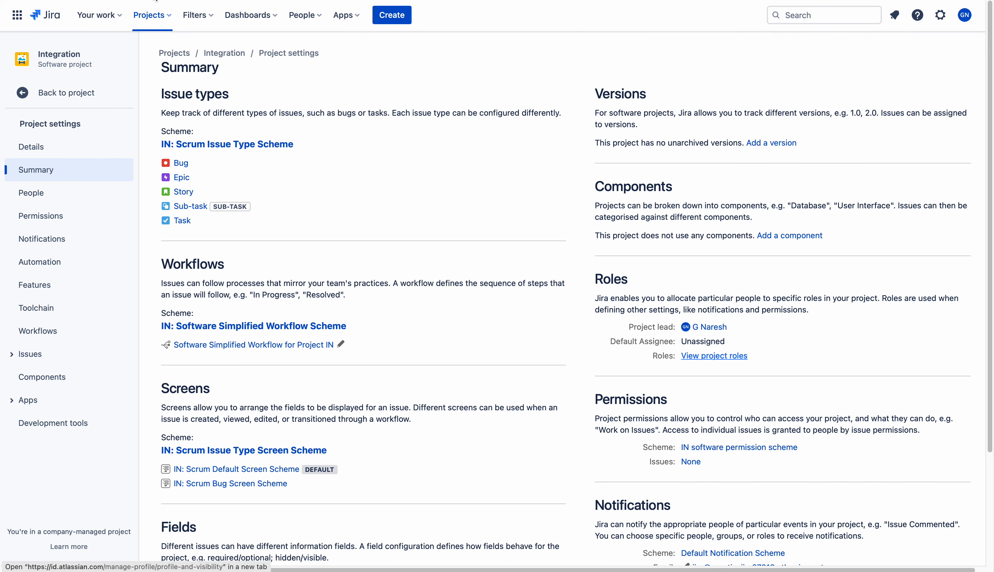
Paste the new Jira API token into the Opsgenie integration's Password/API Token field
left_click(369, 0)
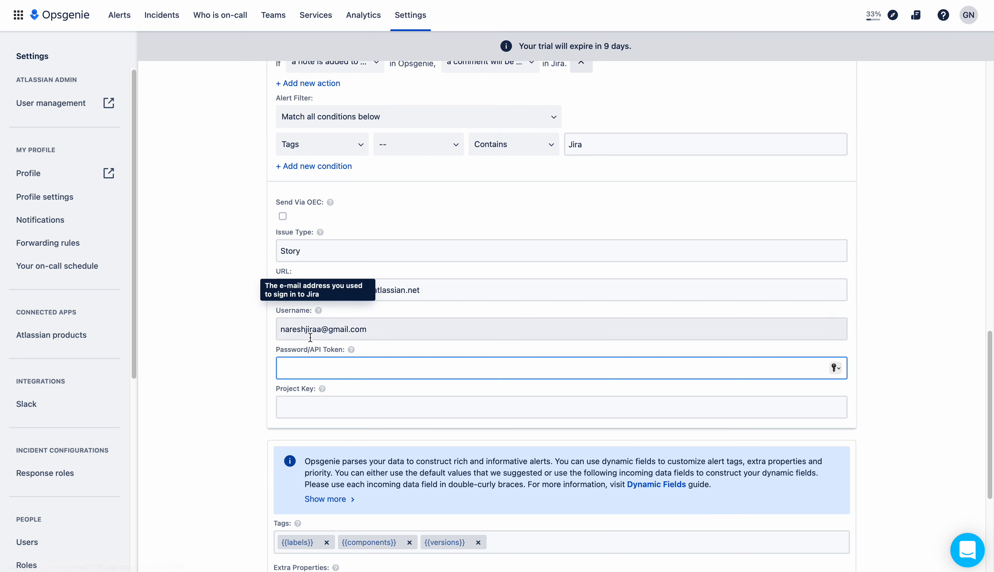
key("ctrl+v")
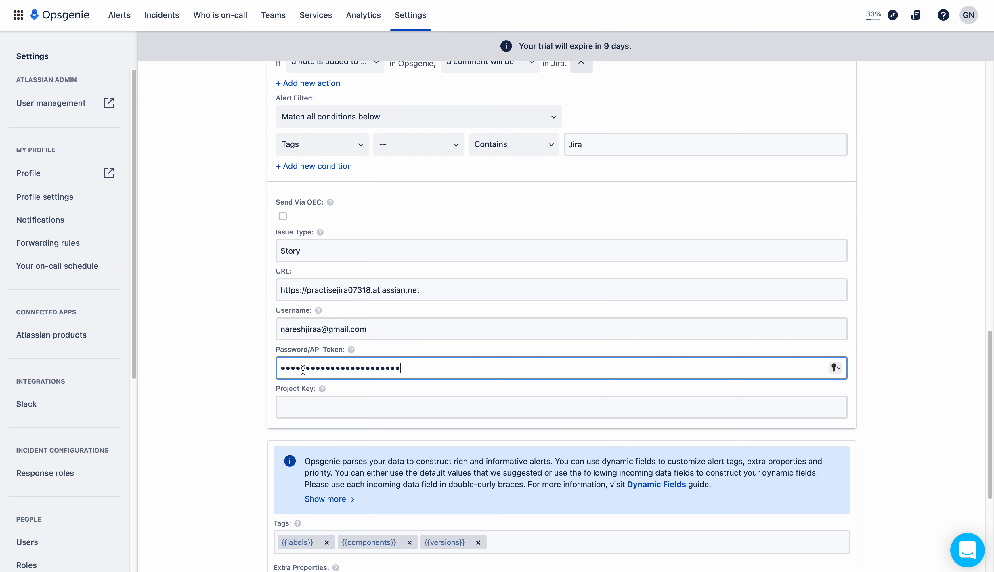
left_click(310, 407)
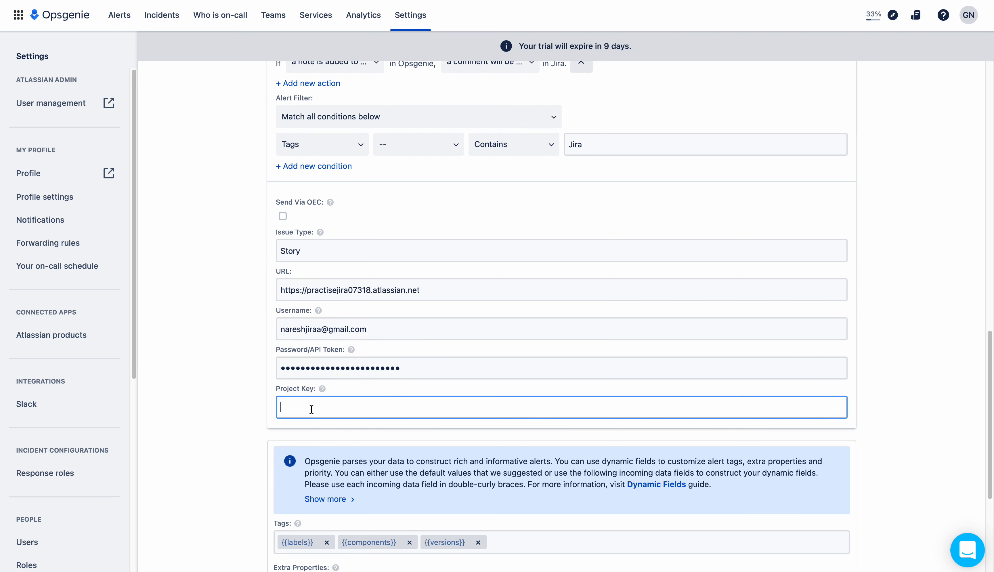
mouse_move(322, 389)
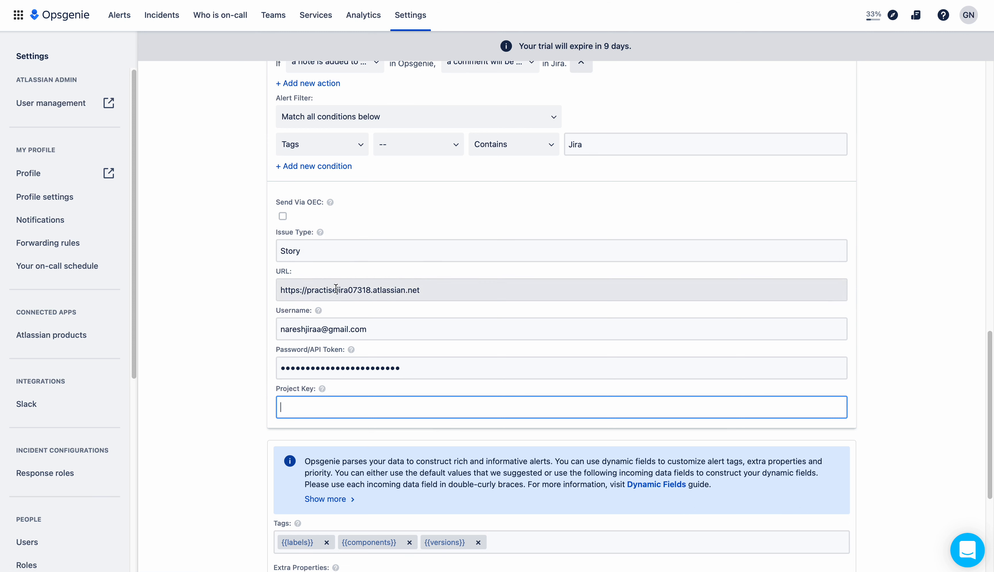
left_click(159, 1)
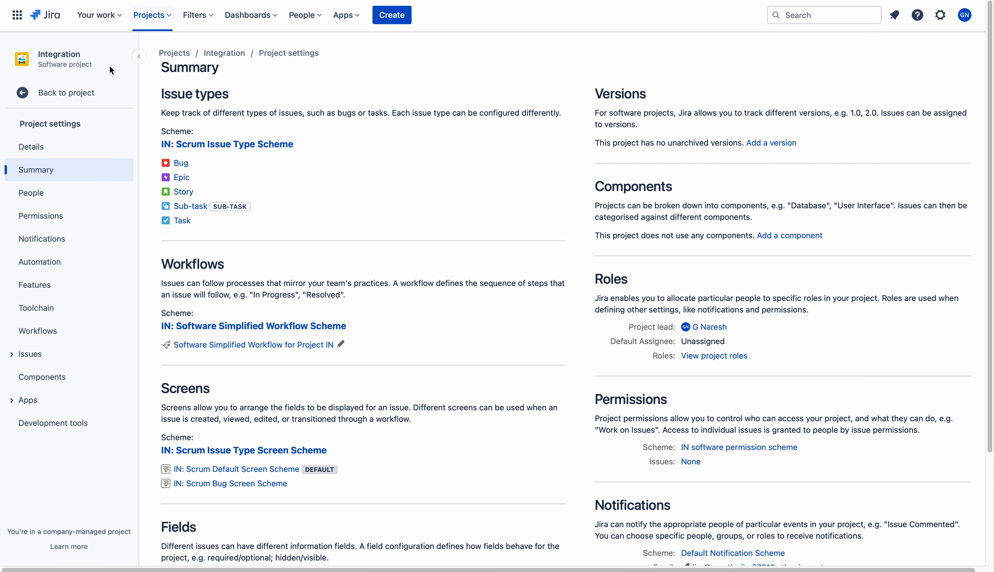
left_click(54, 148)
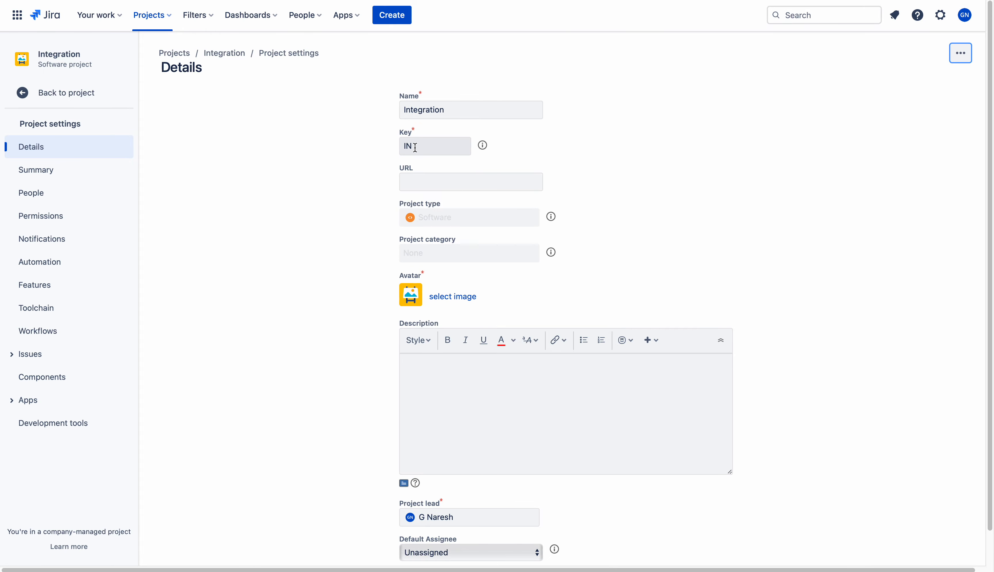
left_click(416, 0)
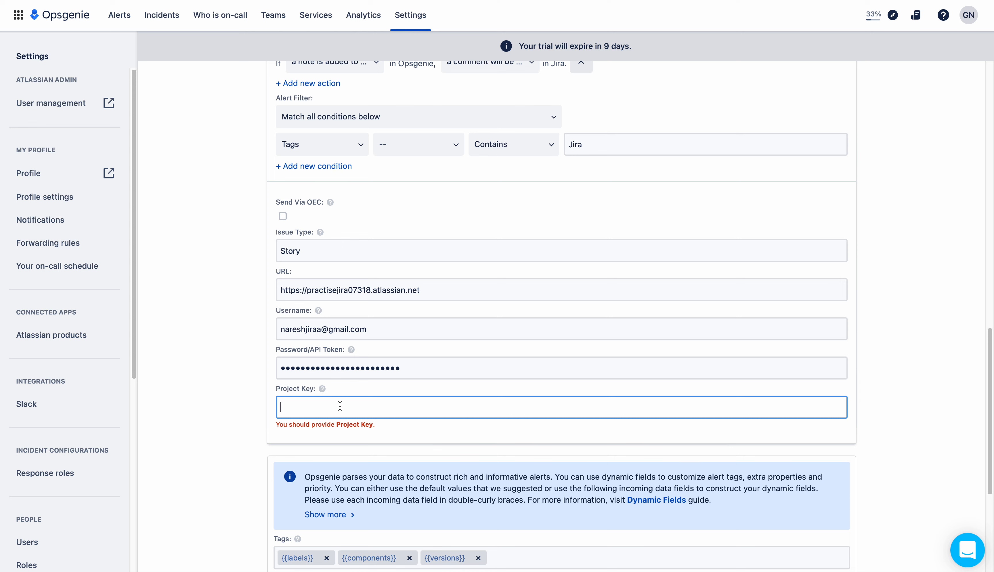
Enter project key IN and save the Ops_JiraSoftware integration with the Story issue type
type("IN")
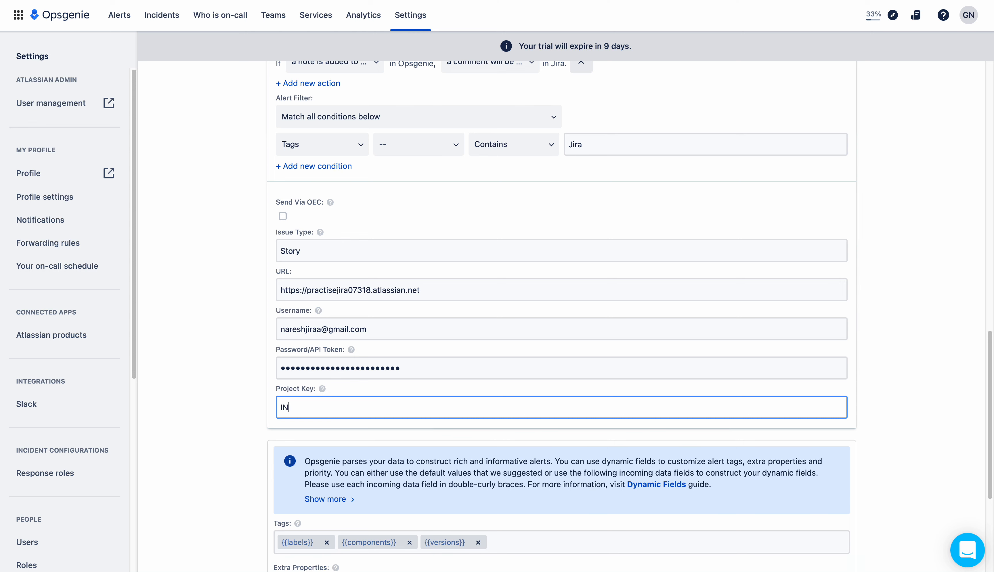
left_click(863, 387)
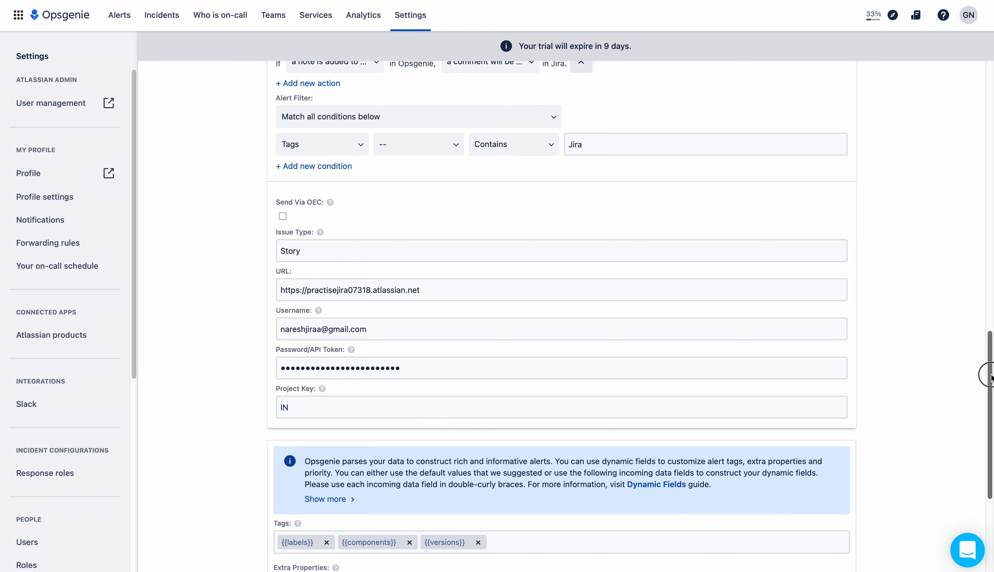
left_click_drag(991, 377, 990, 307)
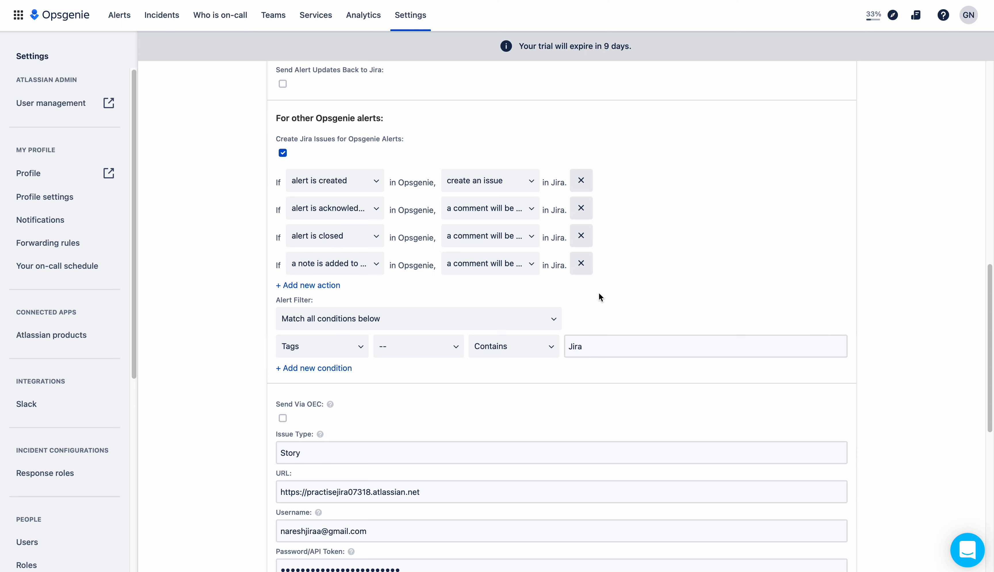
left_click_drag(594, 348, 568, 347)
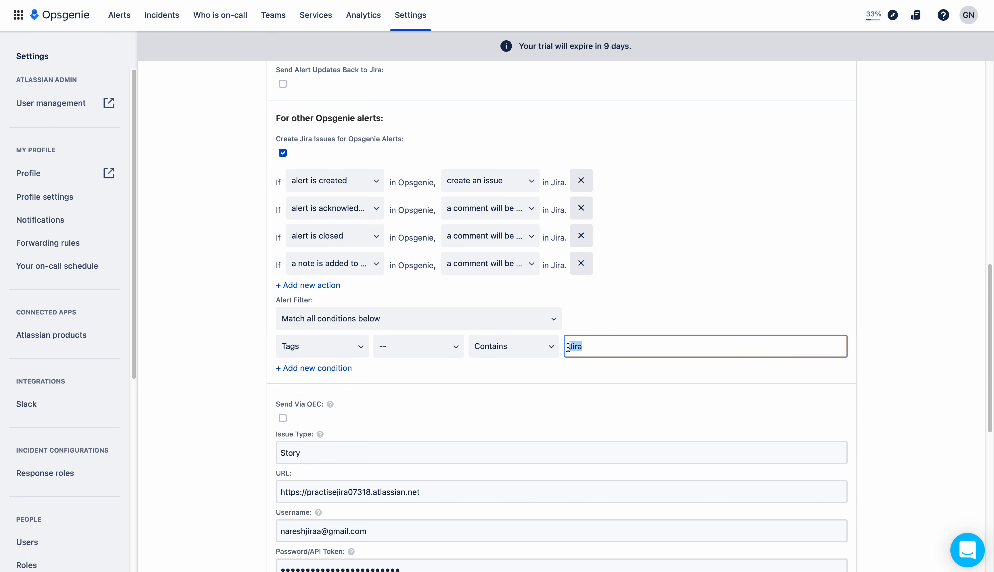
left_click_drag(992, 329, 979, 396)
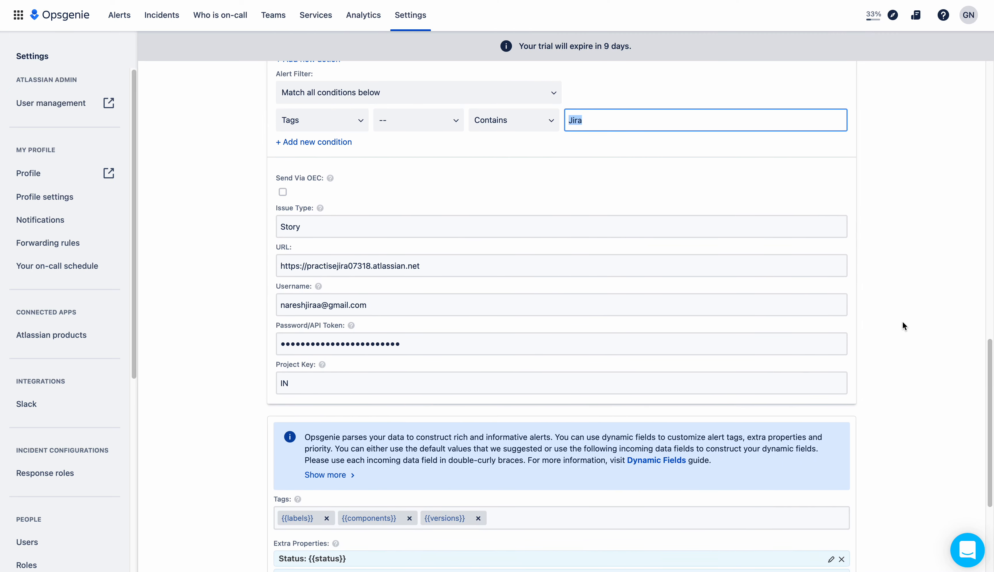
left_click_drag(323, 225, 277, 222)
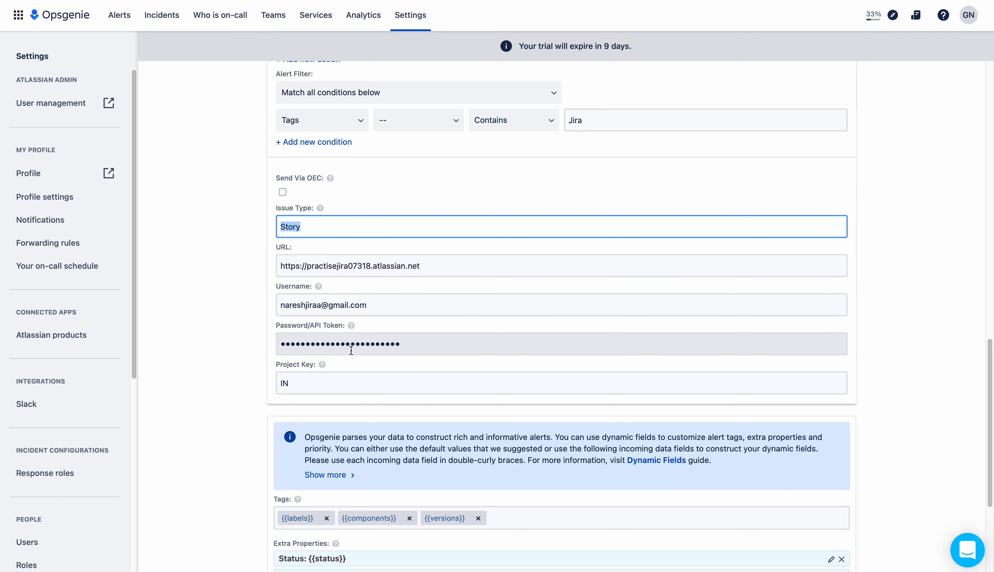
left_click_drag(989, 375, 989, 443)
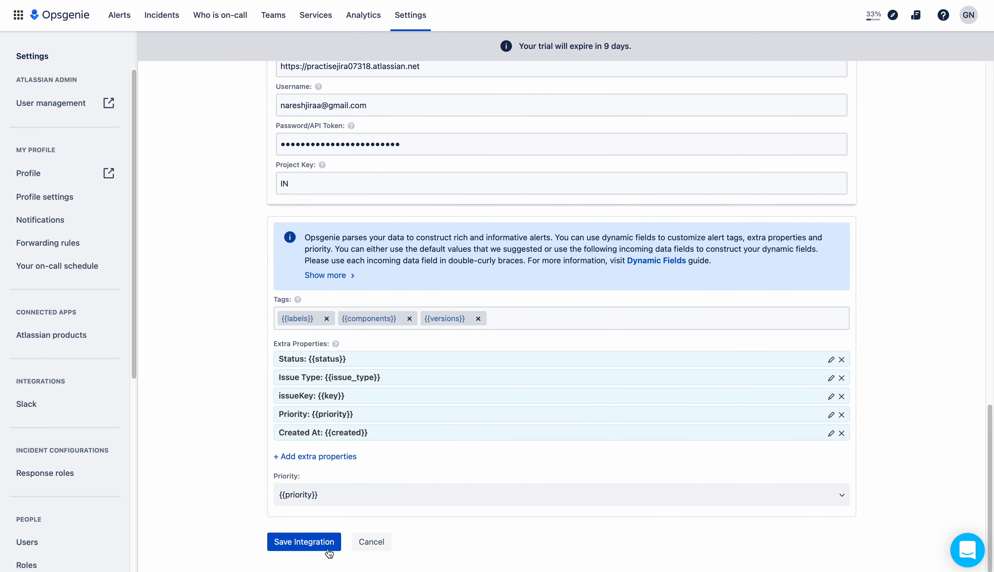
left_click(301, 550)
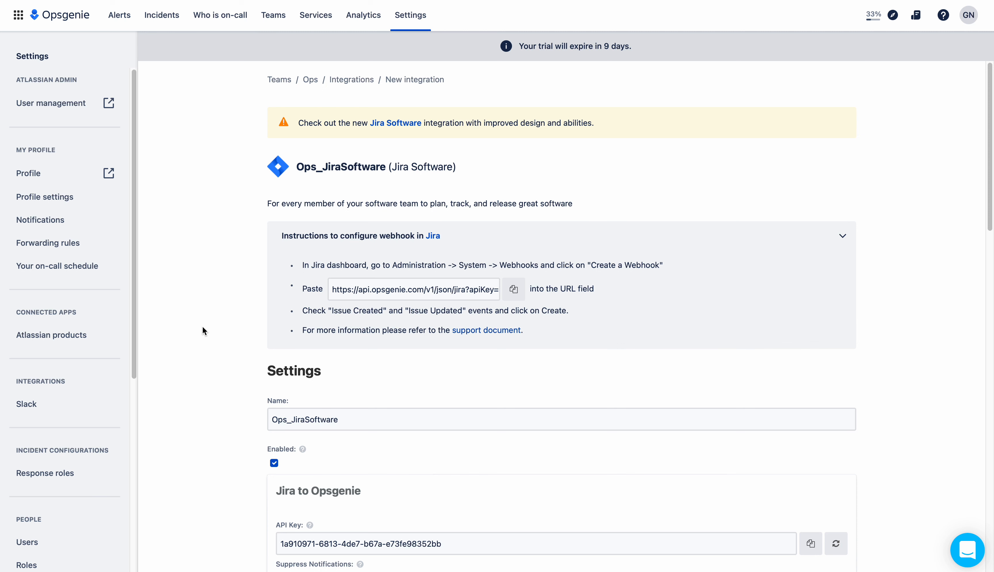
Go from the Teams page back to the Opsgenie Alerts list
left_click(273, 15)
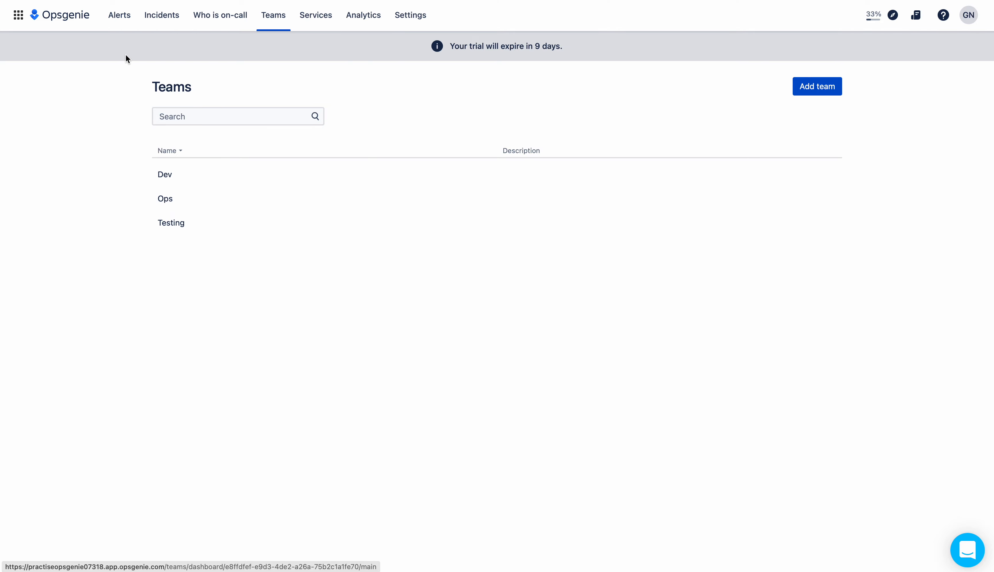
left_click(122, 16)
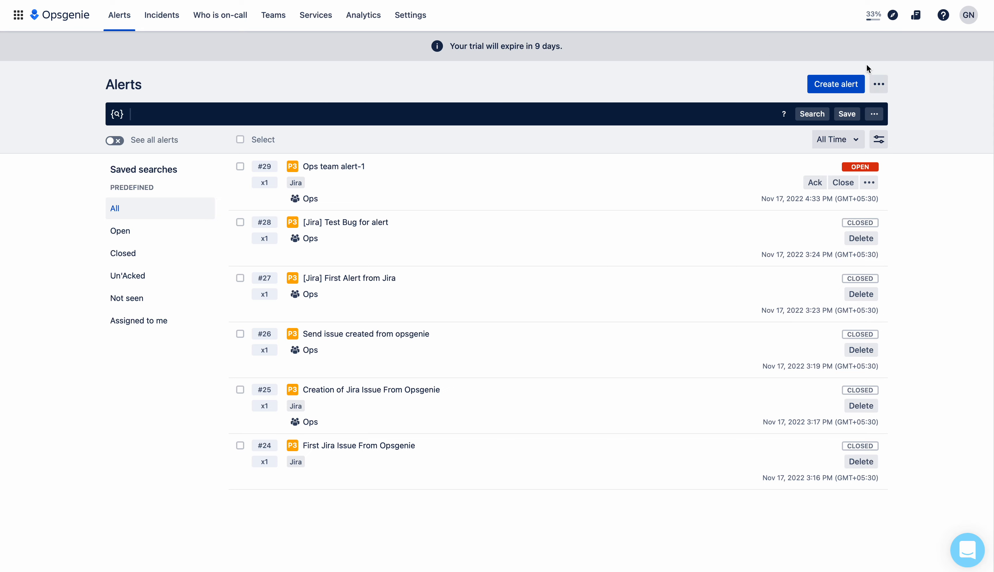
Start a new alert with the message 'Ops-Integration First alert -1'
left_click(836, 85)
left_click(453, 120)
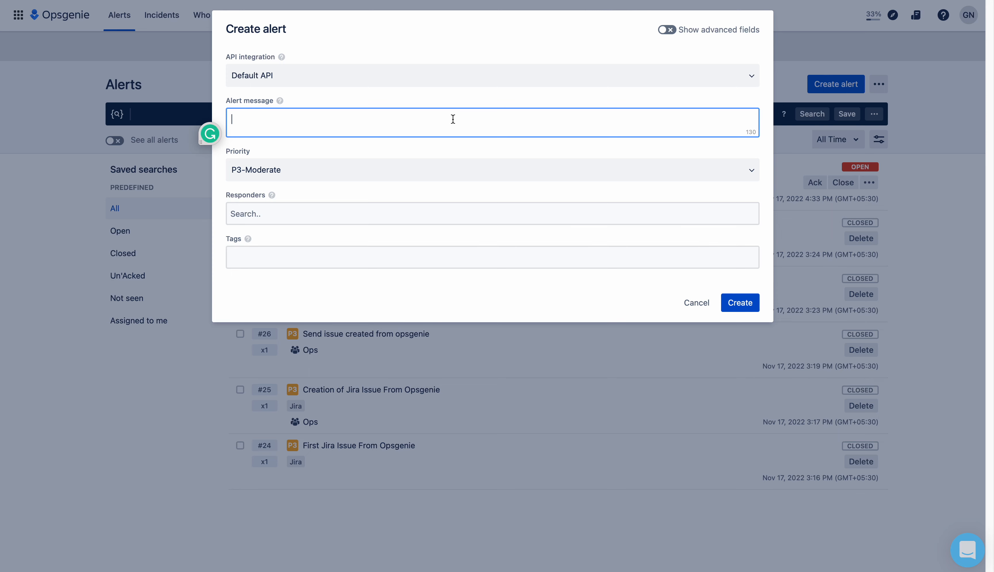
type("T")
key("BackSpace")
type("t")
key("BackSpace")
type("Ops-Integration")
type("First alert ")
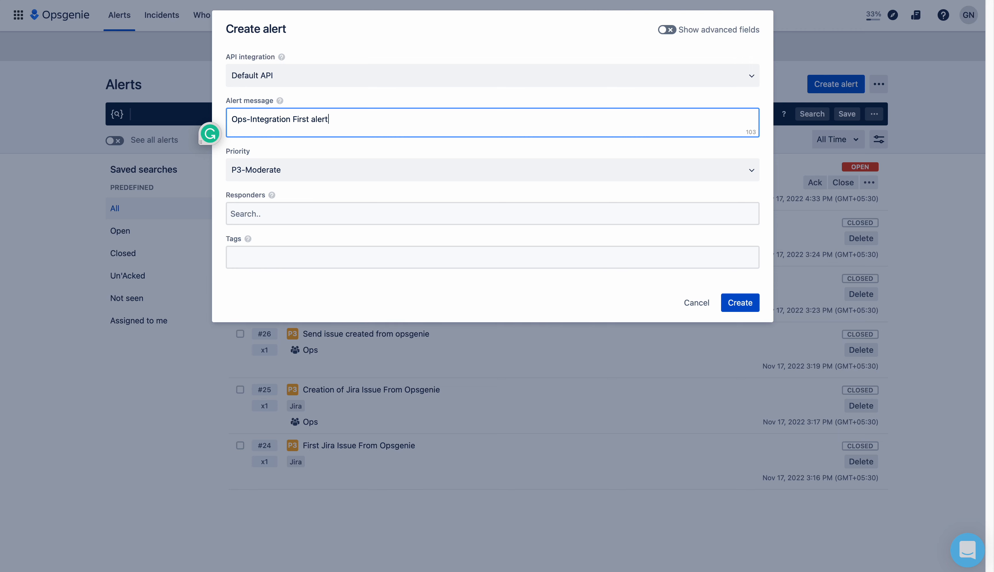
type("-1")
left_click_drag(286, 116, 272, 115)
left_click_drag(349, 115, 171, 115)
key("super+c")
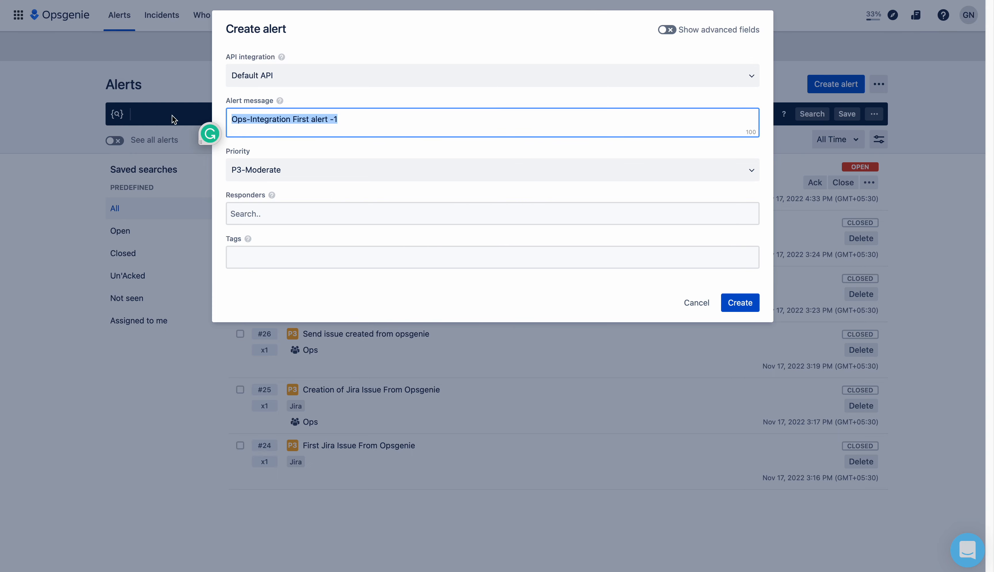
left_click(396, 90)
Add the Ops team as responder and tag the alert Jira
left_click(310, 209)
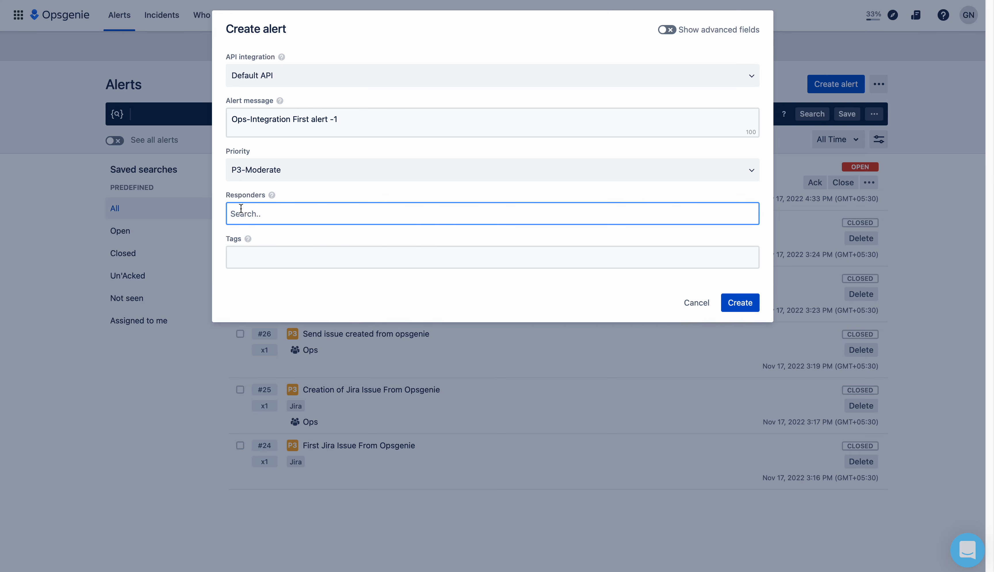
type("Op")
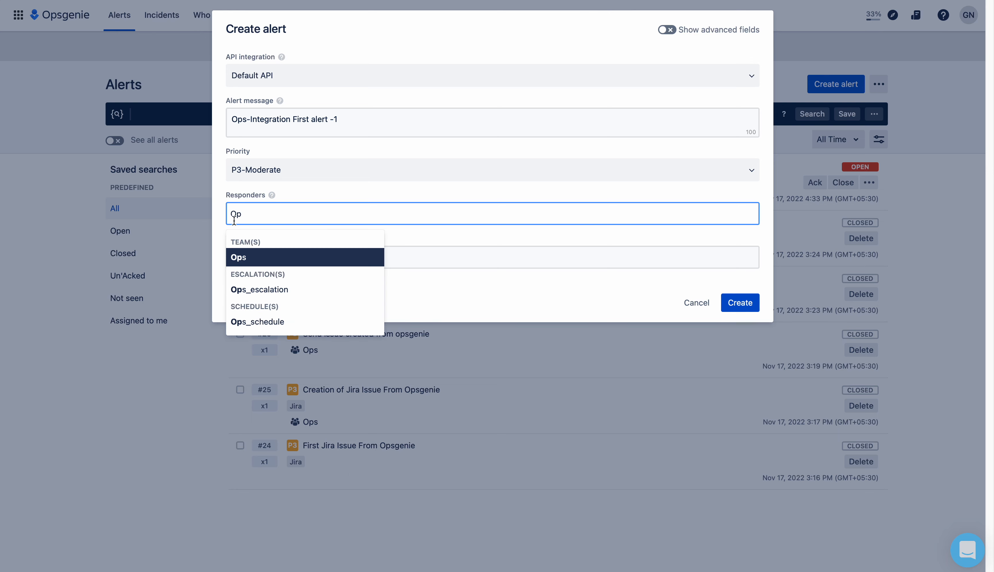
left_click(242, 258)
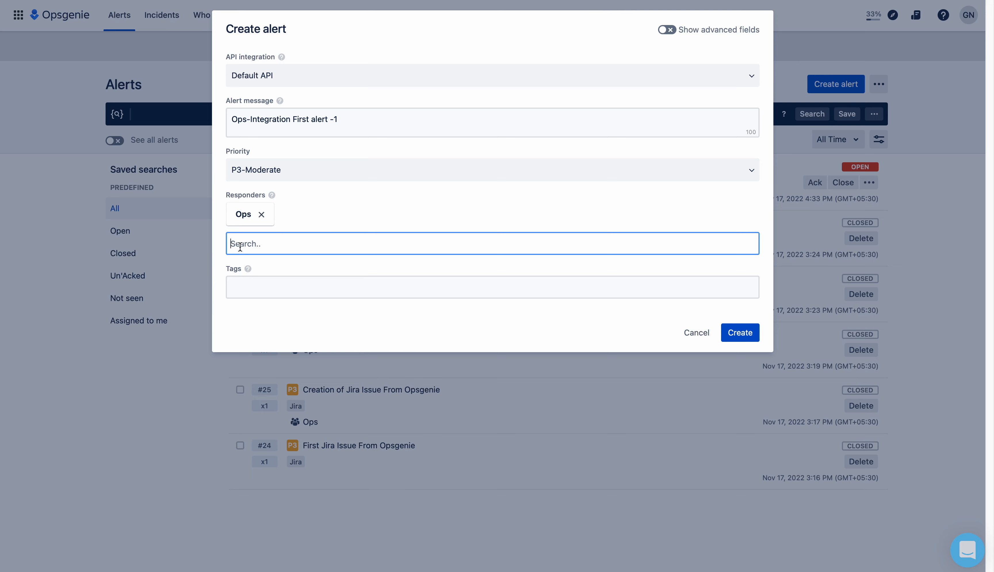
left_click(263, 287)
type("Jira")
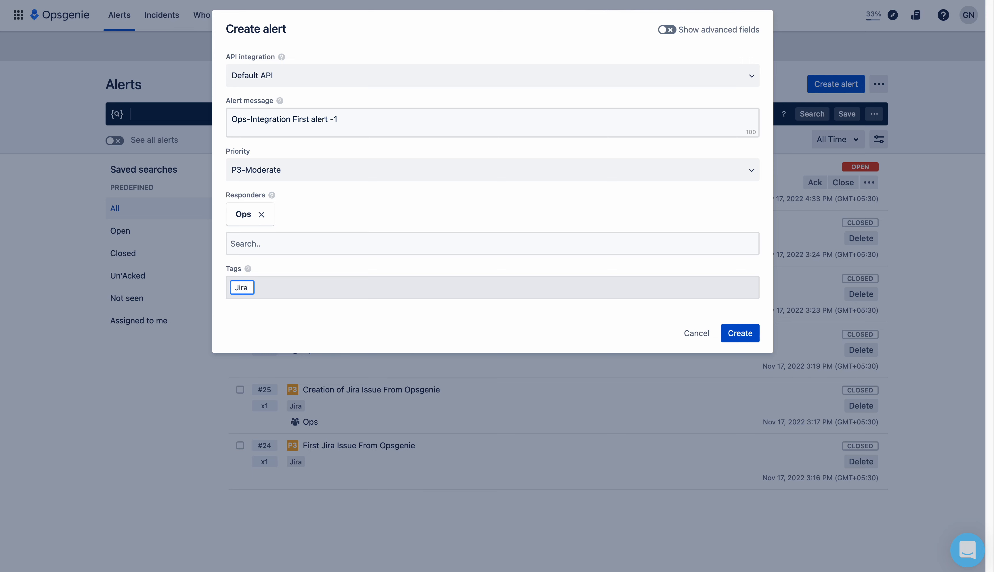
key("Return")
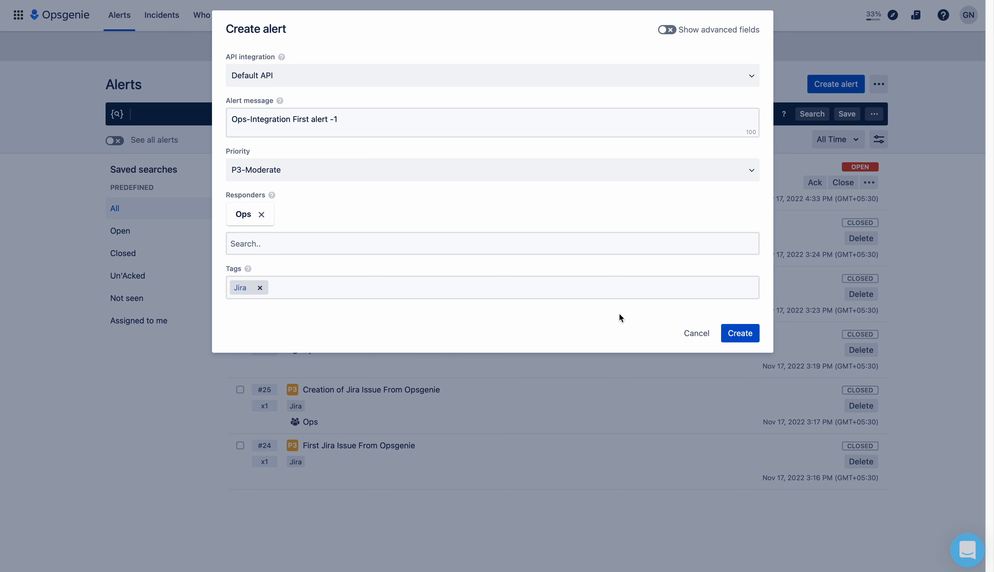
left_click(670, 31)
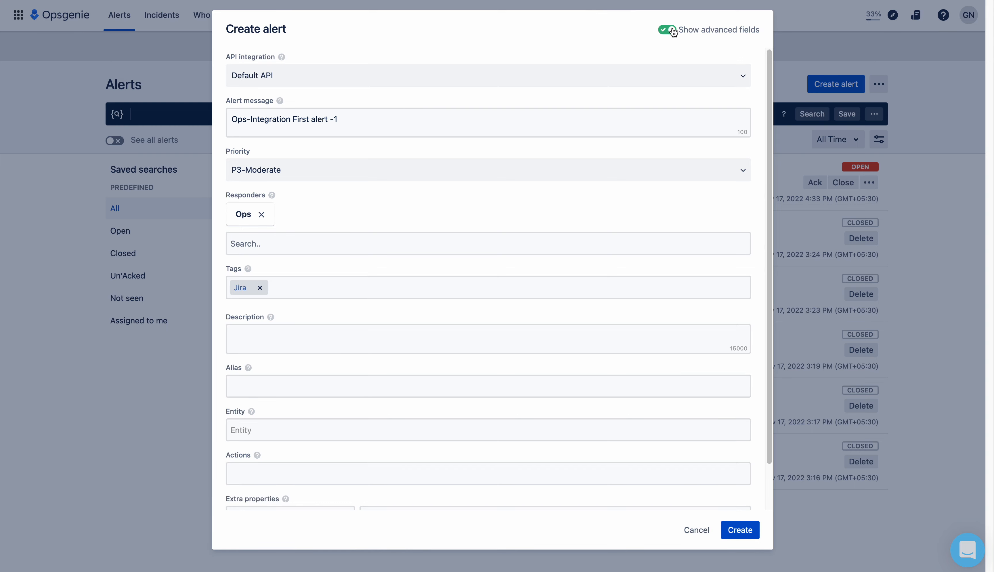
left_click(670, 31)
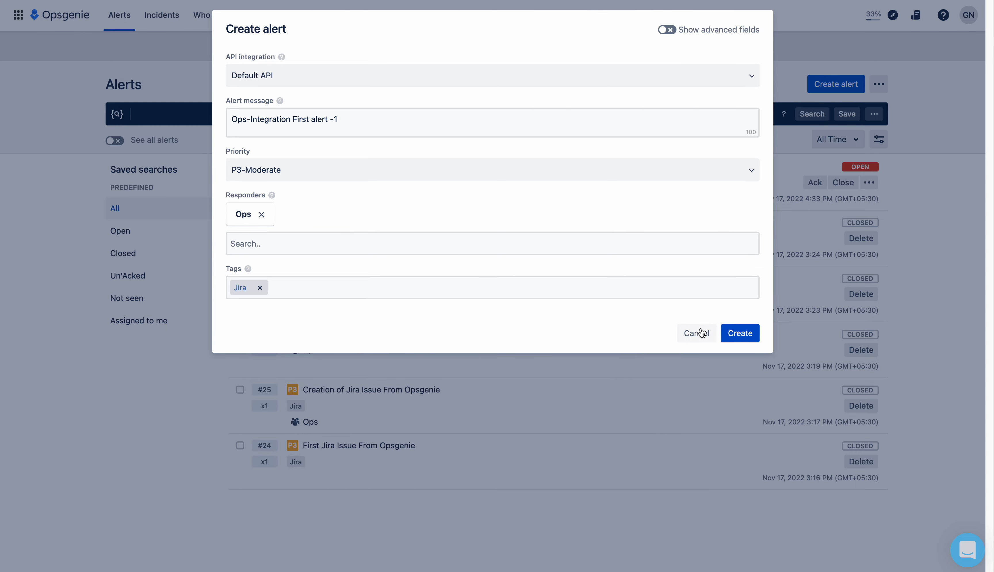
Create the alert, then view alert #30's details showing Jira issueKey IN-5
left_click(744, 334)
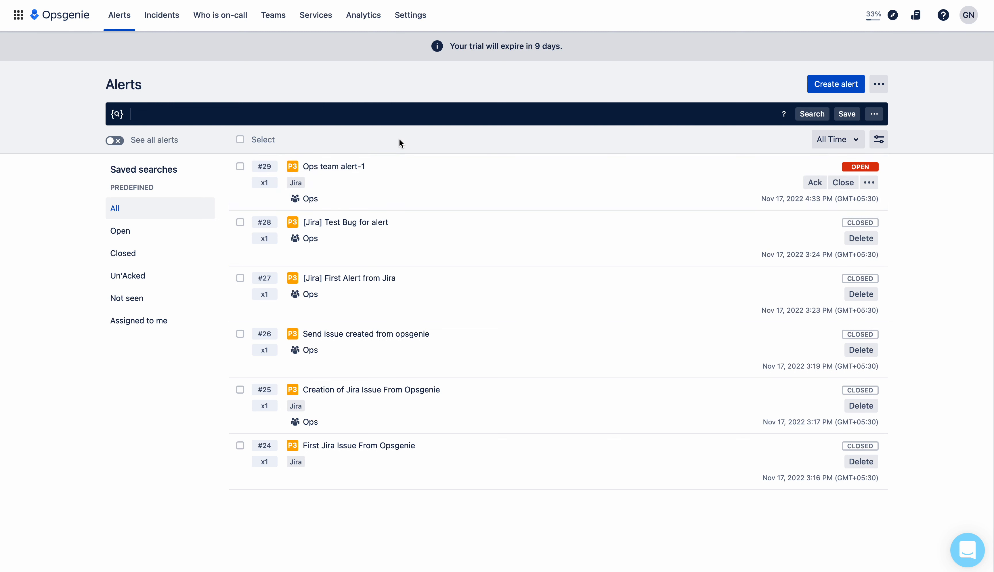
left_click(206, 27)
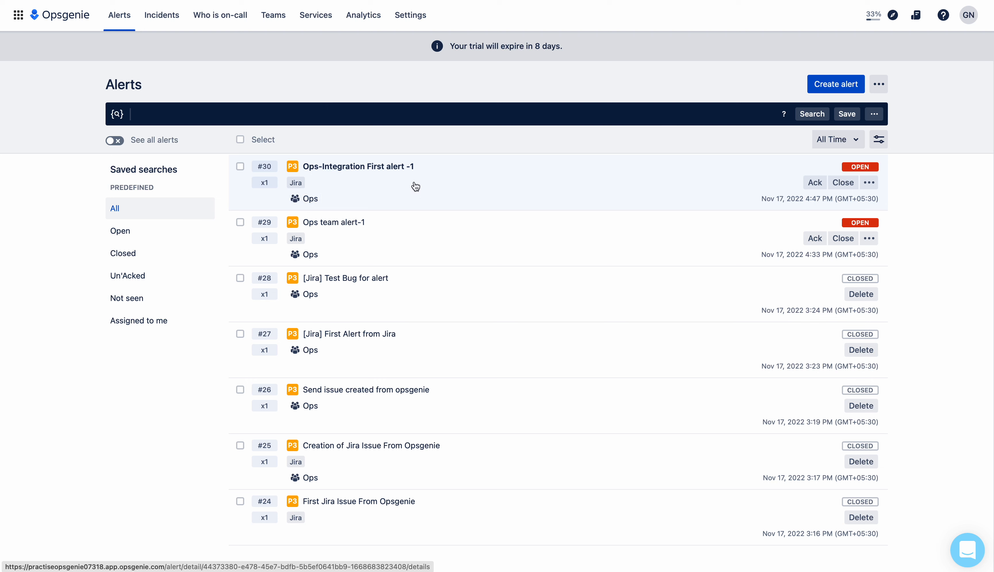
left_click(508, 189)
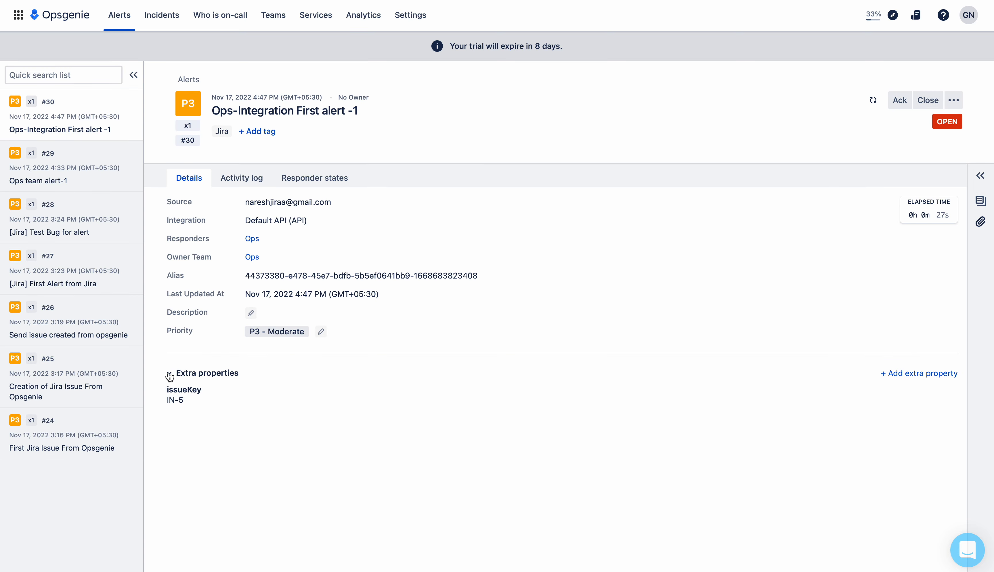
mouse_move(190, 406)
Leave Jira project settings and show the Integration project's Issues list
left_click(173, 1)
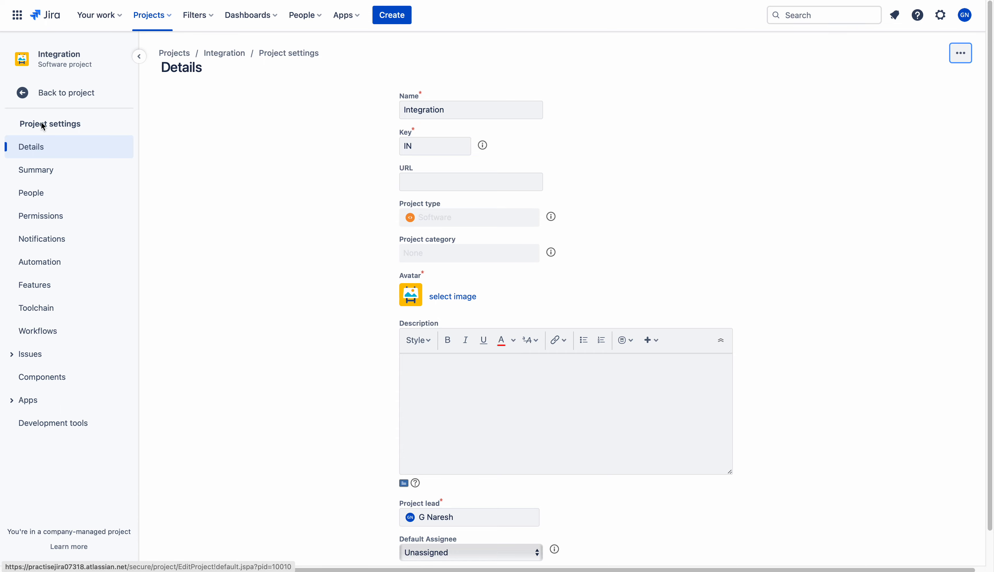
left_click(23, 97)
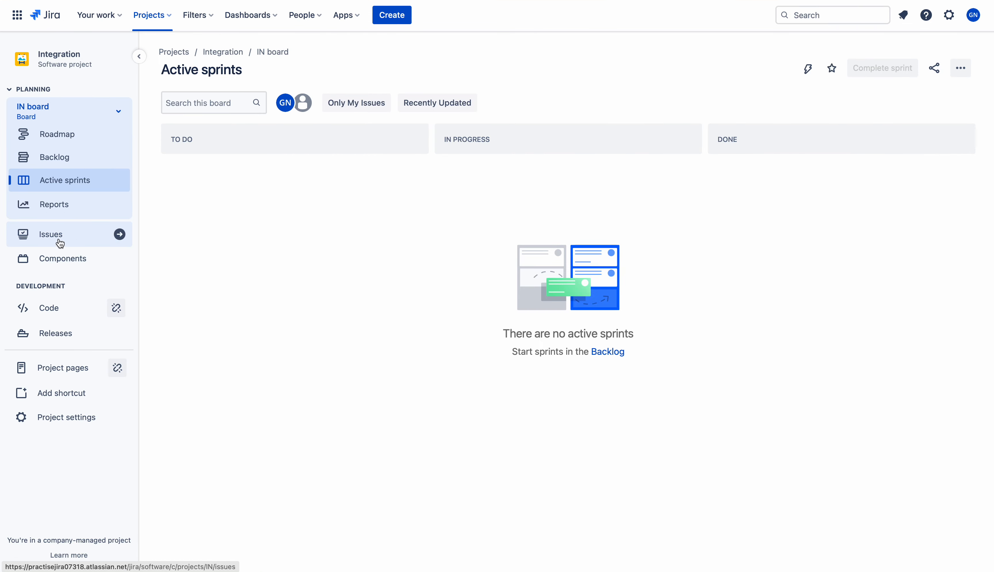
left_click(59, 237)
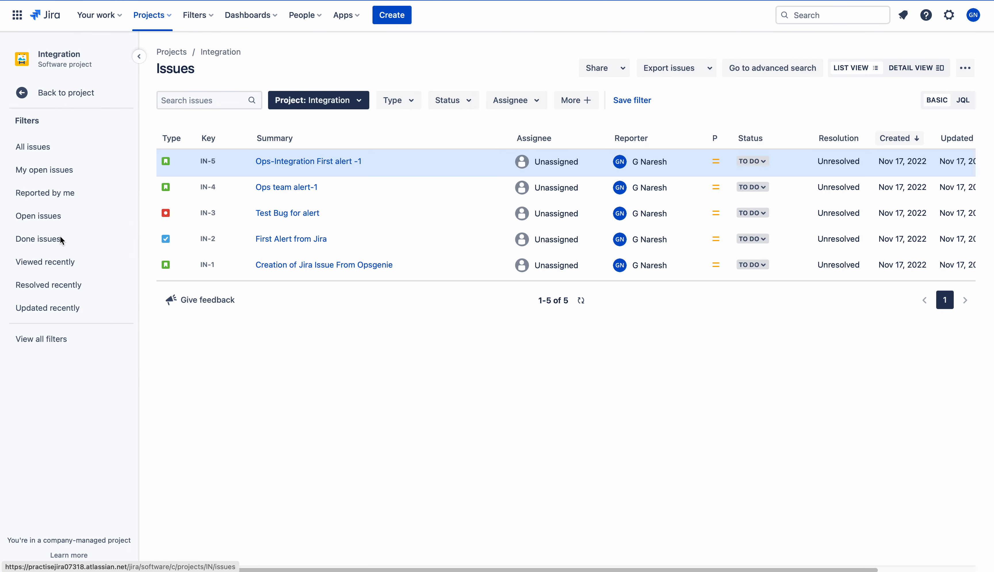
Open issue IN-5 to check its fromOG label, then compare it with the Opsgenie alert
left_click(320, 165)
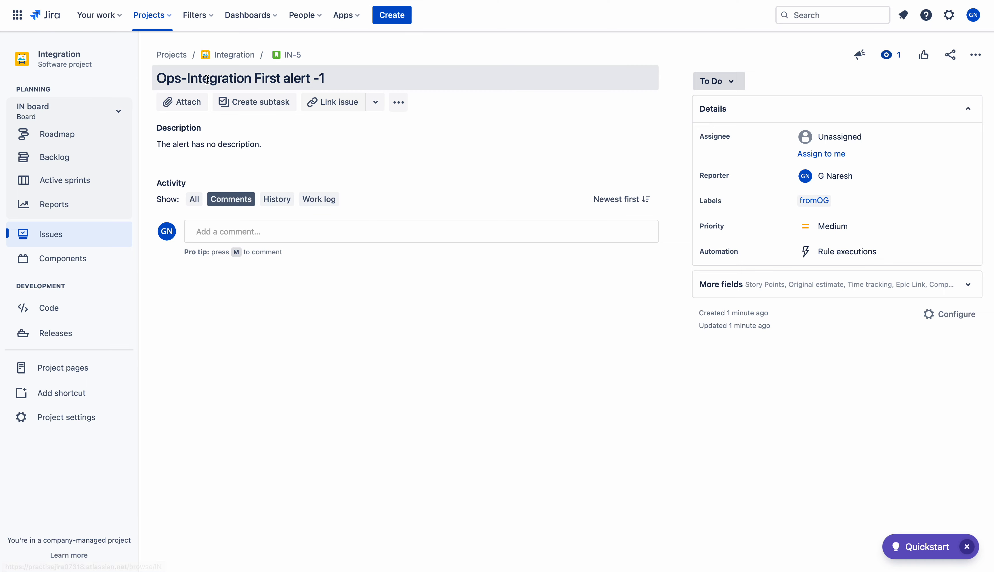
left_click(236, 0)
mouse_move(861, 181)
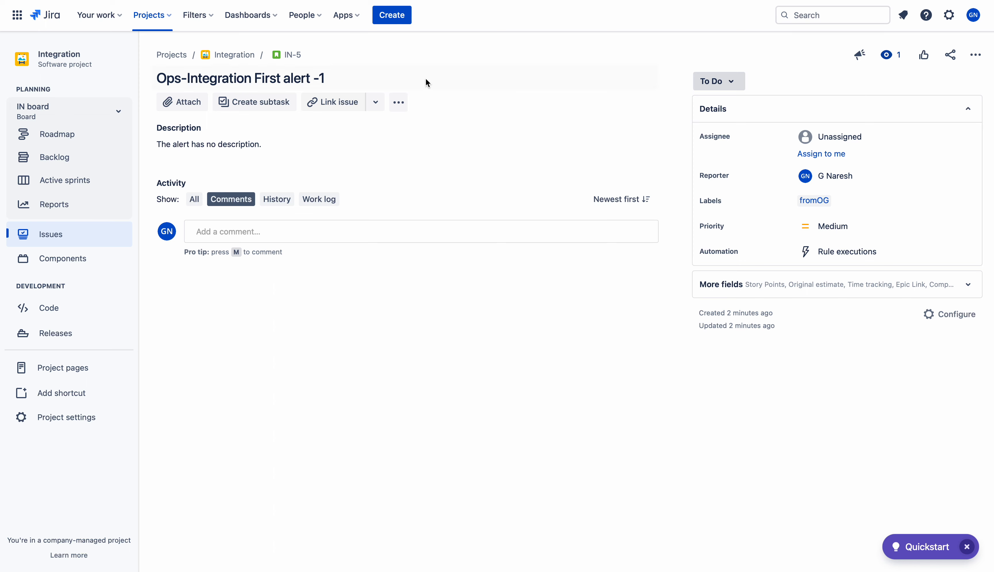
Start a new alert with the message 'Ops-Integration First alert -2'
left_click(363, 1)
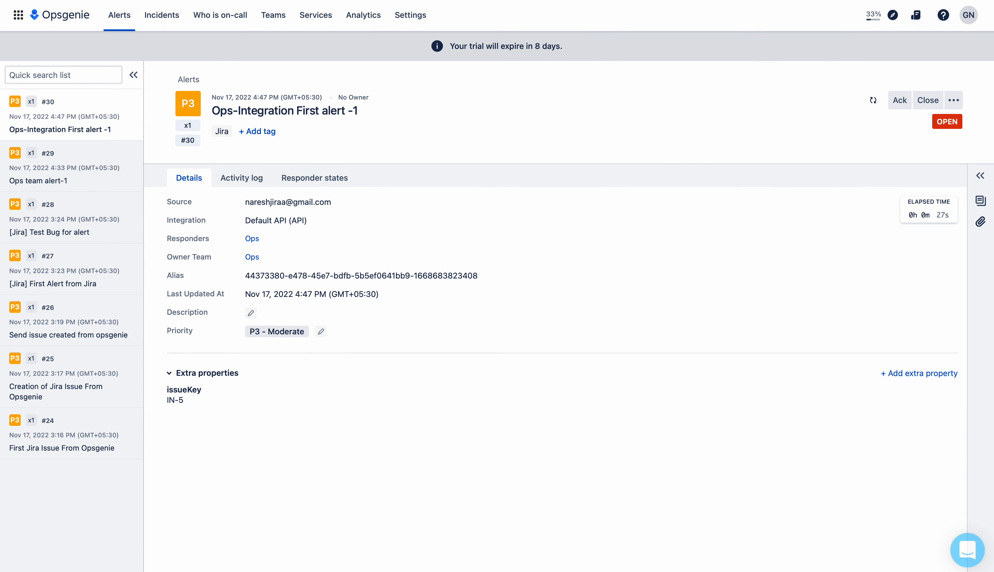
left_click(120, 15)
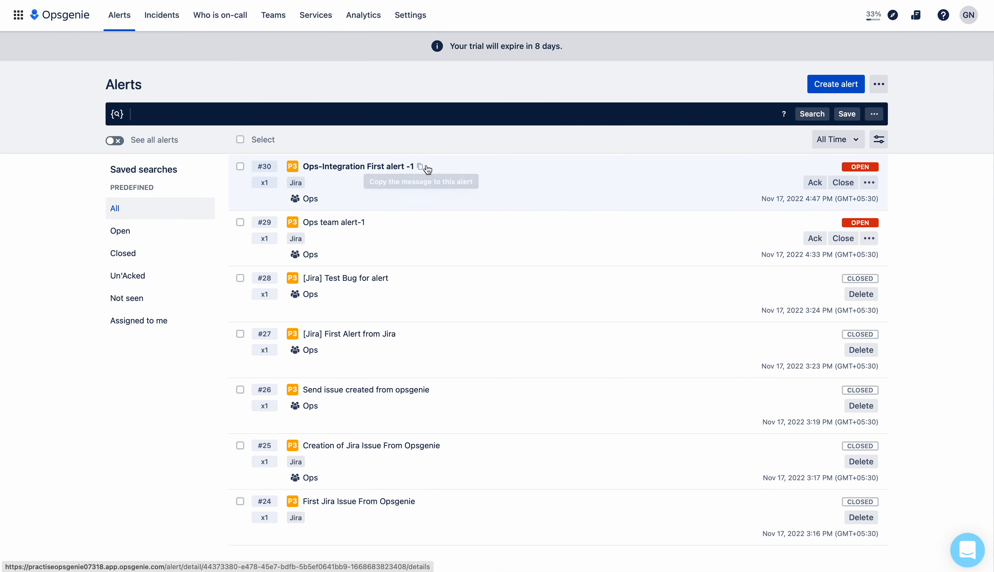
left_click(848, 85)
left_click(382, 129)
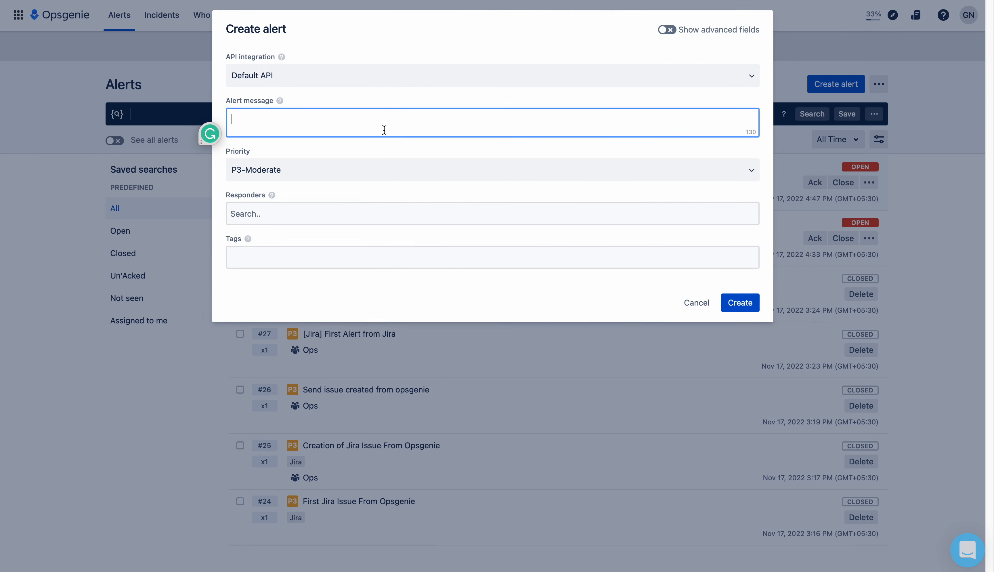
key("super+v")
key("BackSpace")
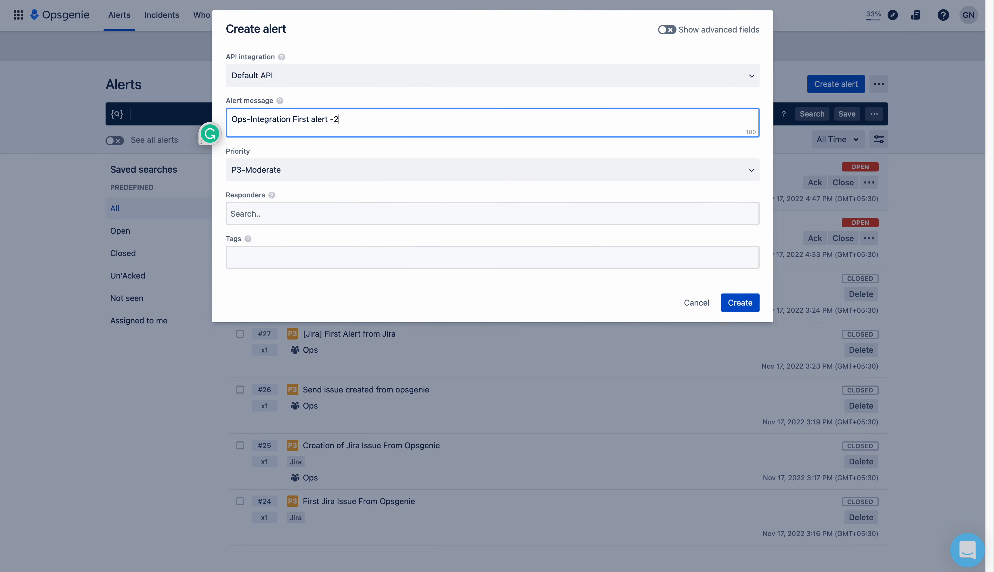
Add Ops as responder, create the alert, and review alert #31's details
left_click(286, 211)
type("O")
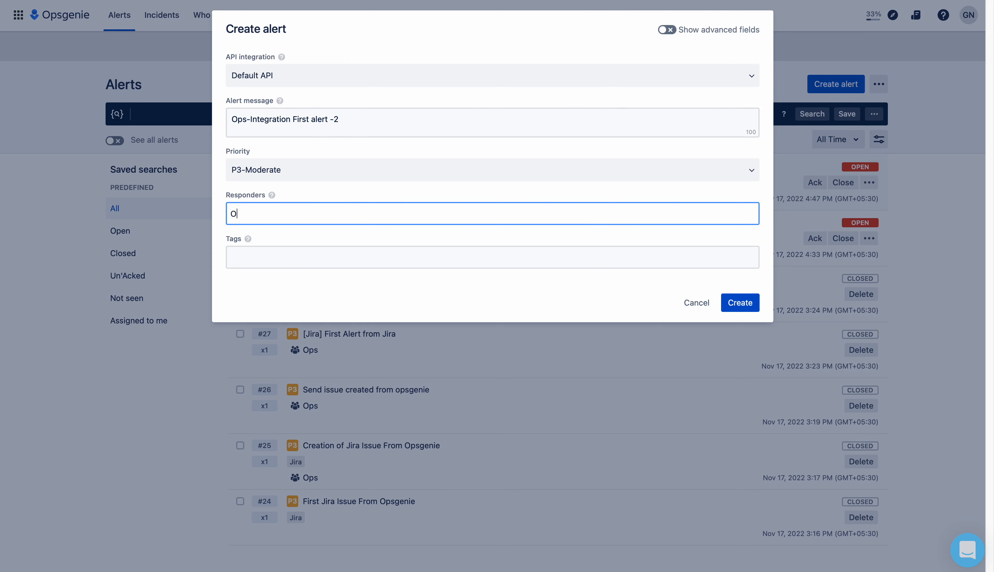
type("ps")
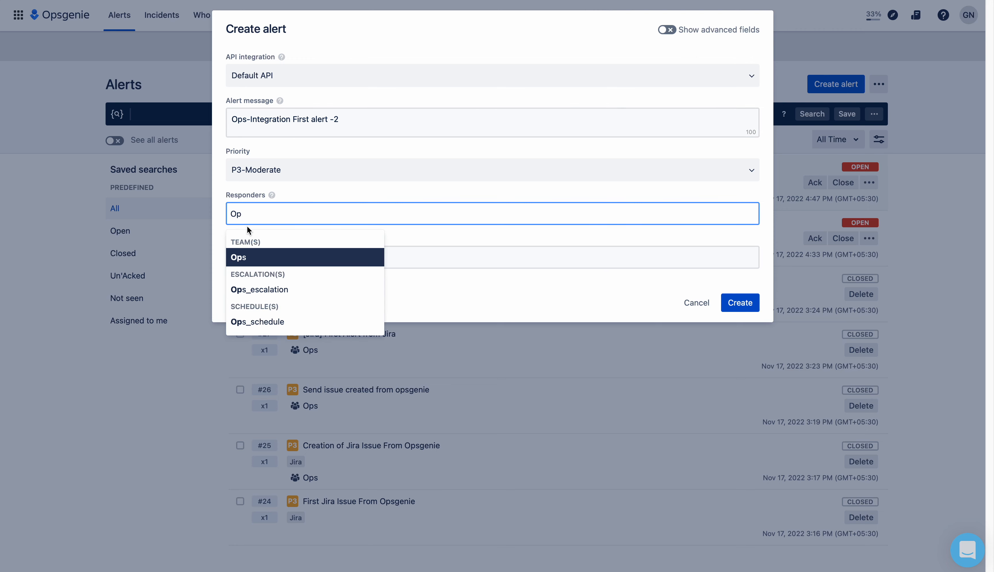
left_click(243, 256)
left_click(291, 300)
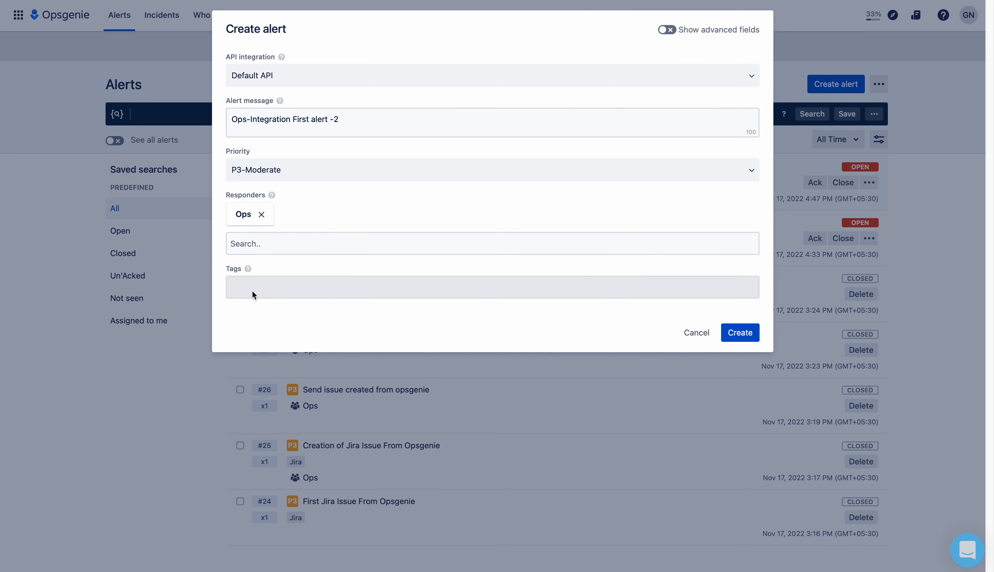
left_click(748, 334)
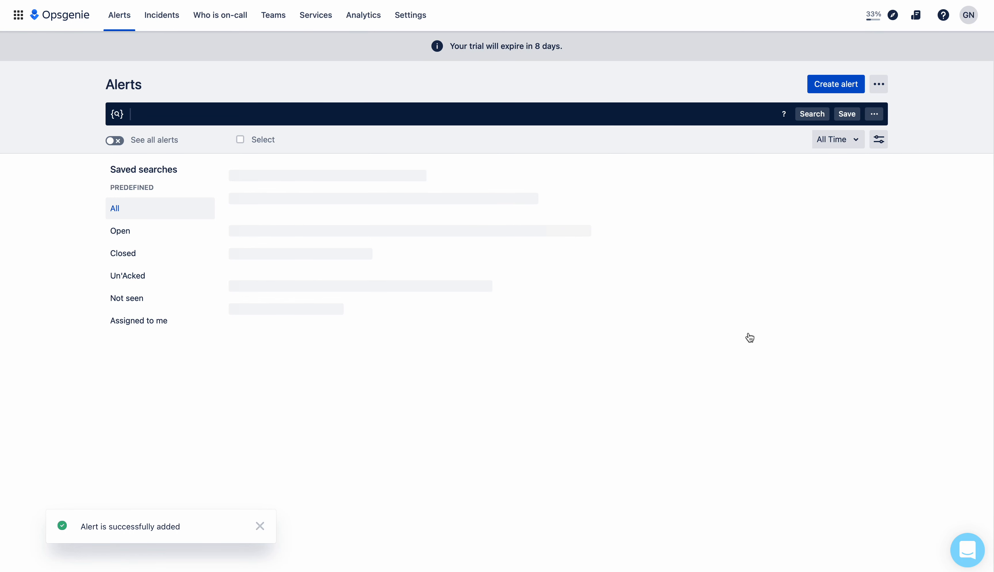
left_click(434, 186)
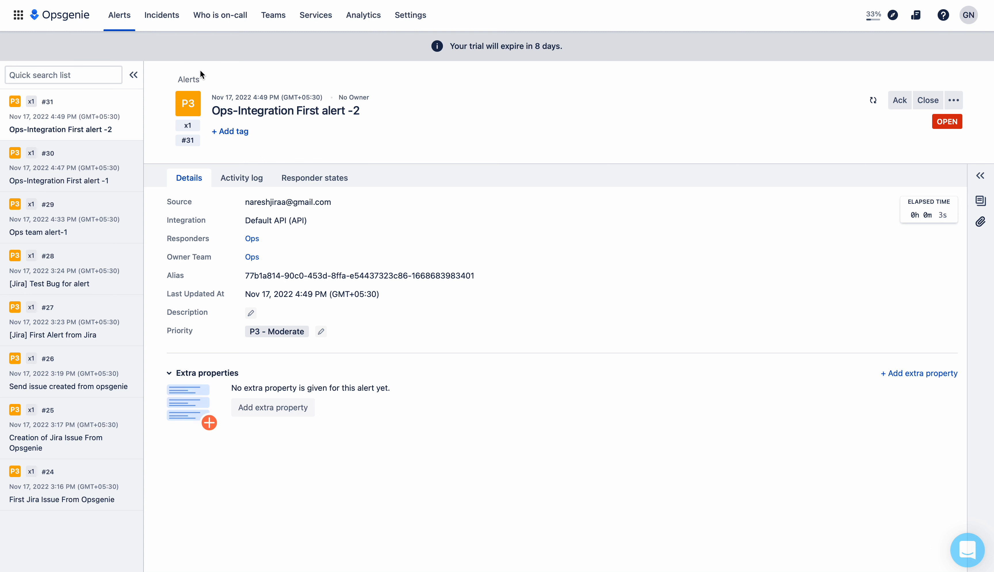
left_click(119, 15)
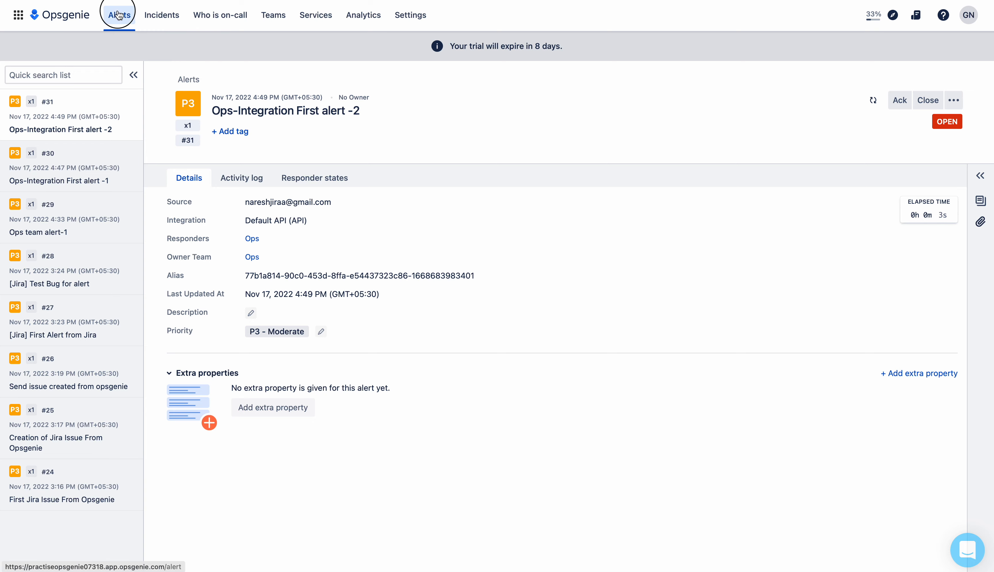
Start a new alert with the message 'Ops-Integration First alert -3'
left_click(841, 82)
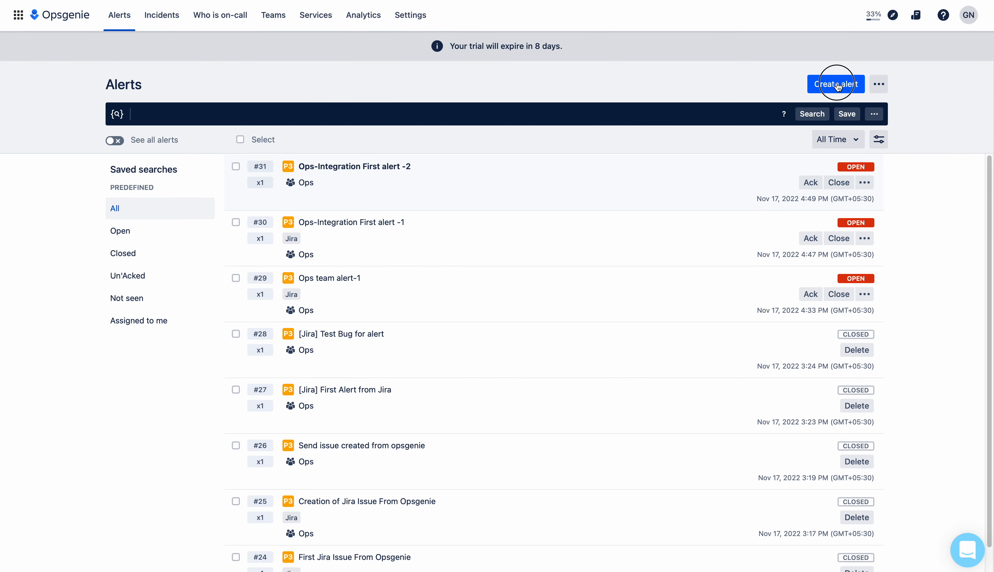
left_click(417, 127)
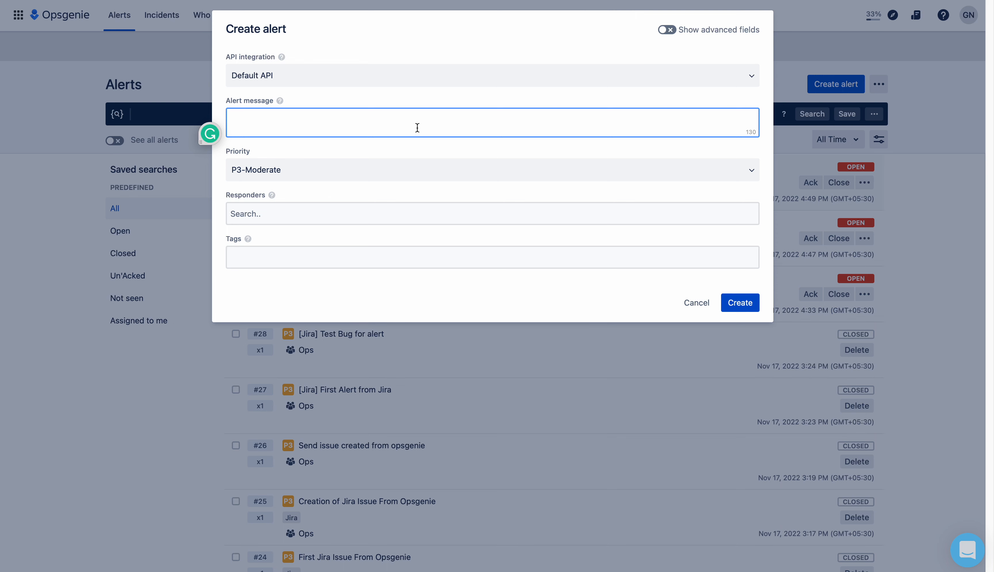
type("Ops-Integration First alert -")
type("3")
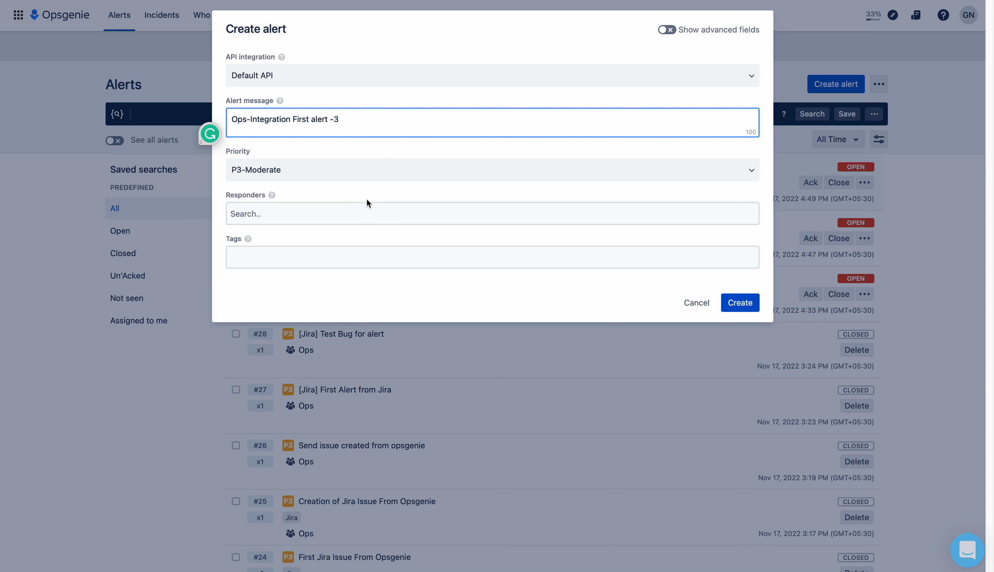
Add Ops as responder and tag Jiraaa, create it, and open alert #32
left_click(336, 208)
type("Op")
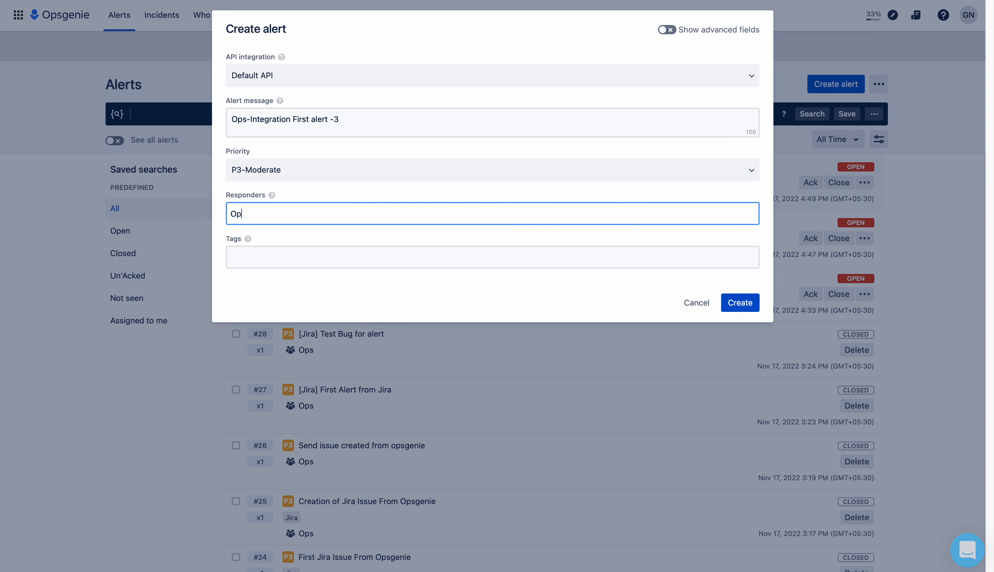
left_click(240, 258)
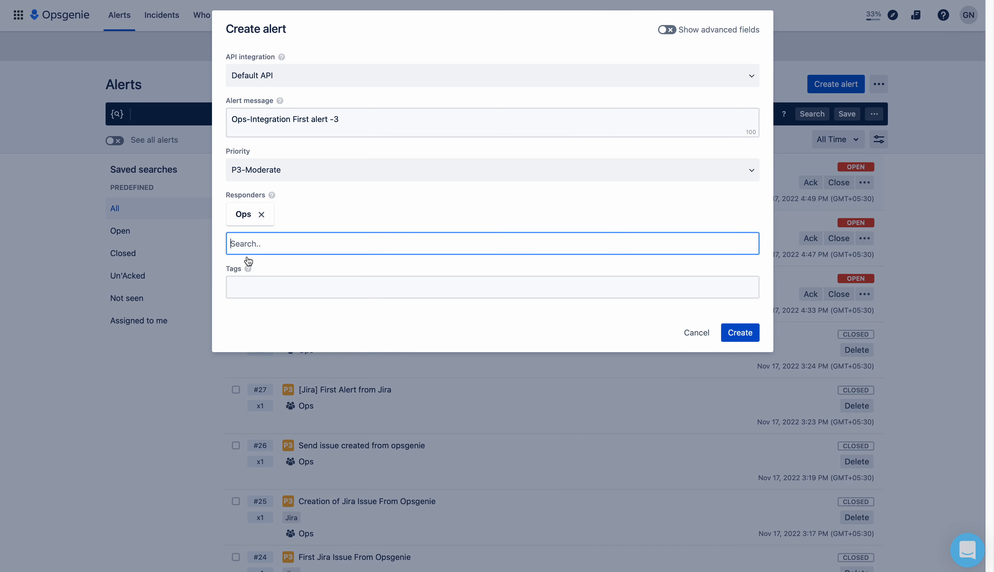
left_click(248, 286)
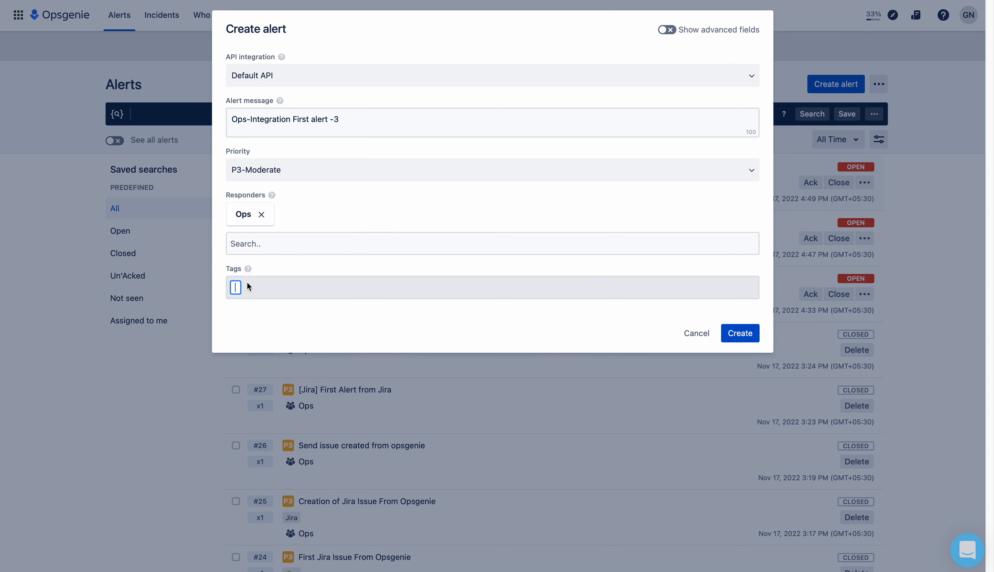
type("Jiraa")
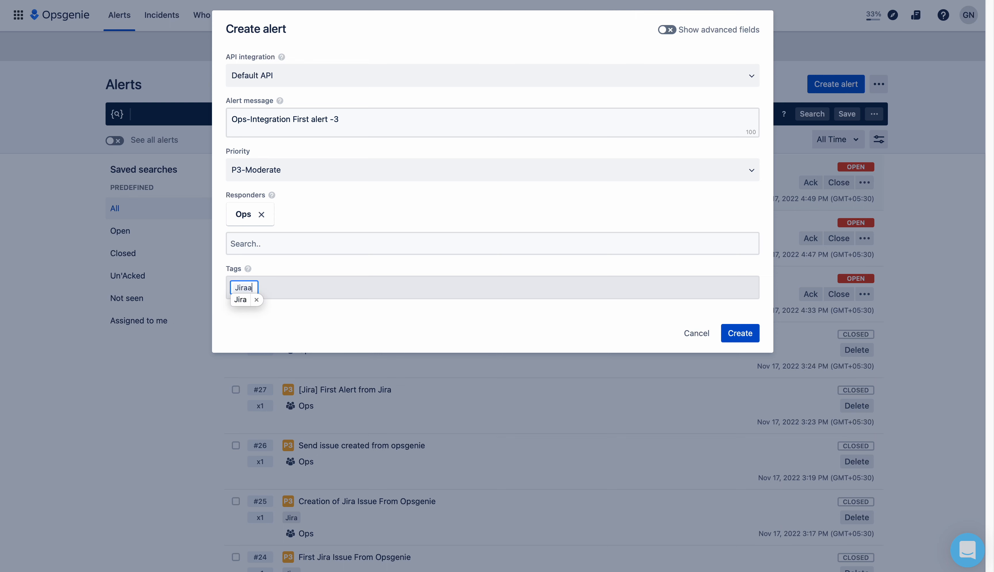
type("a")
left_click(292, 309)
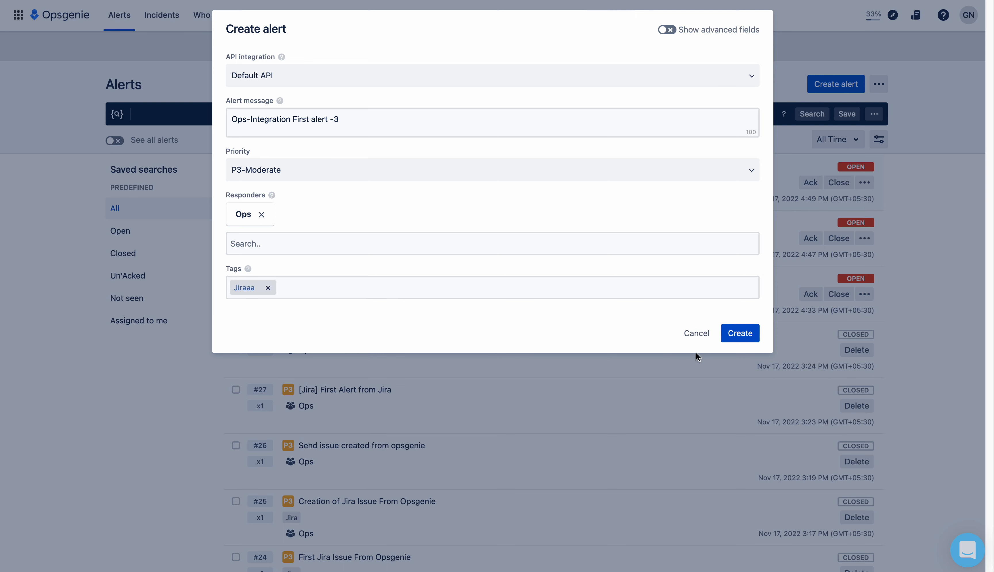
left_click(736, 335)
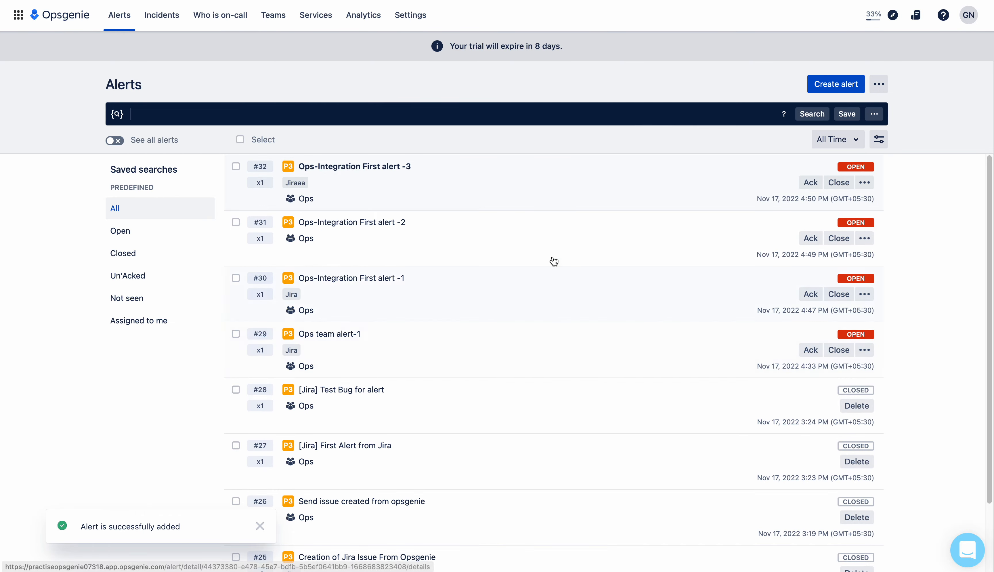
left_click(419, 172)
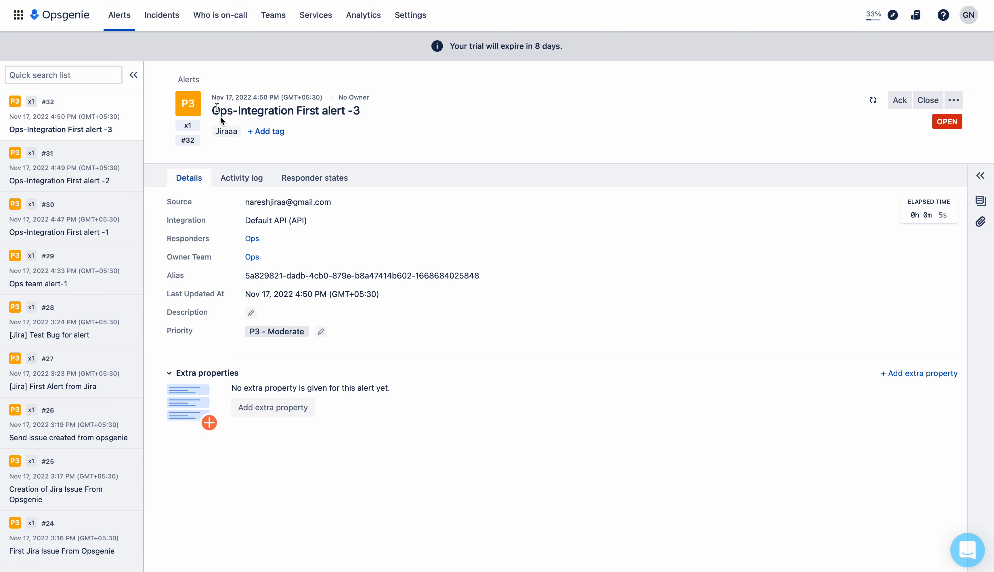
Return from alert #32's details to the Alerts list
left_click(120, 16)
Start a new alert with the message 'Ops-Integration First alert -4'
left_click(835, 84)
left_click(420, 121)
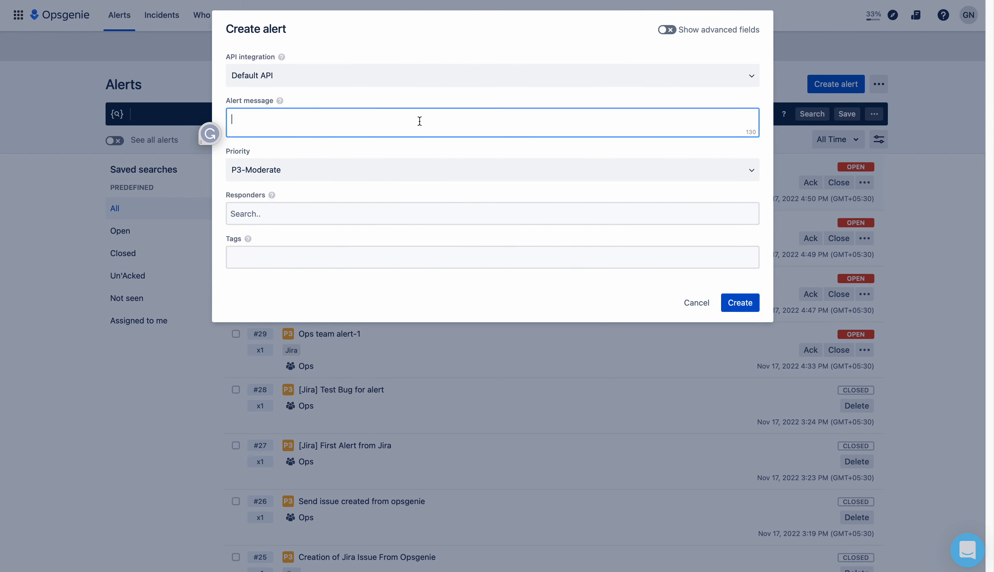
type("Ops-Integration First alert -3")
key("BackSpace")
type("4")
Add Ops responder and Jira tag, create it, and open alert #33 showing IN-6
left_click(329, 217)
type("Op")
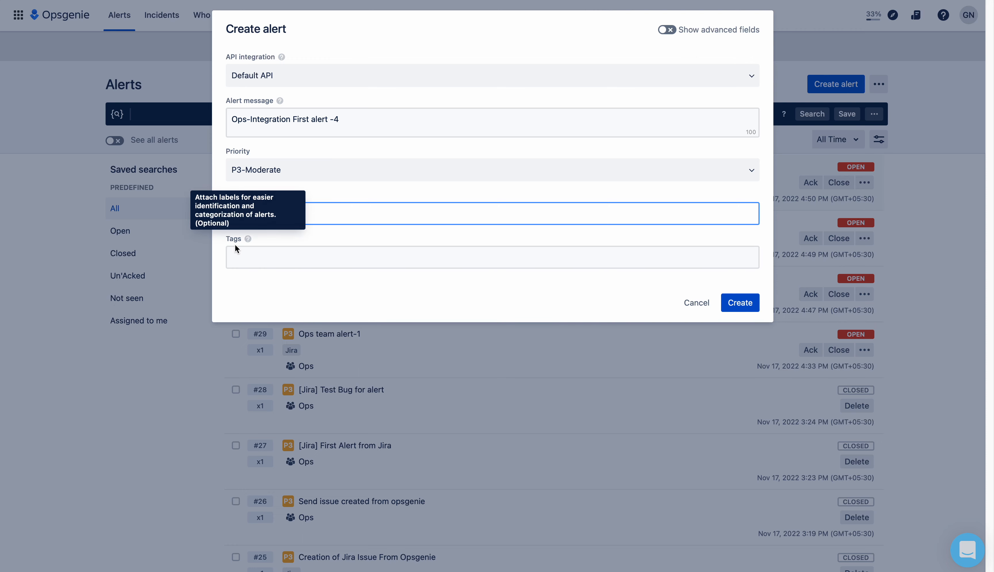
left_click(248, 263)
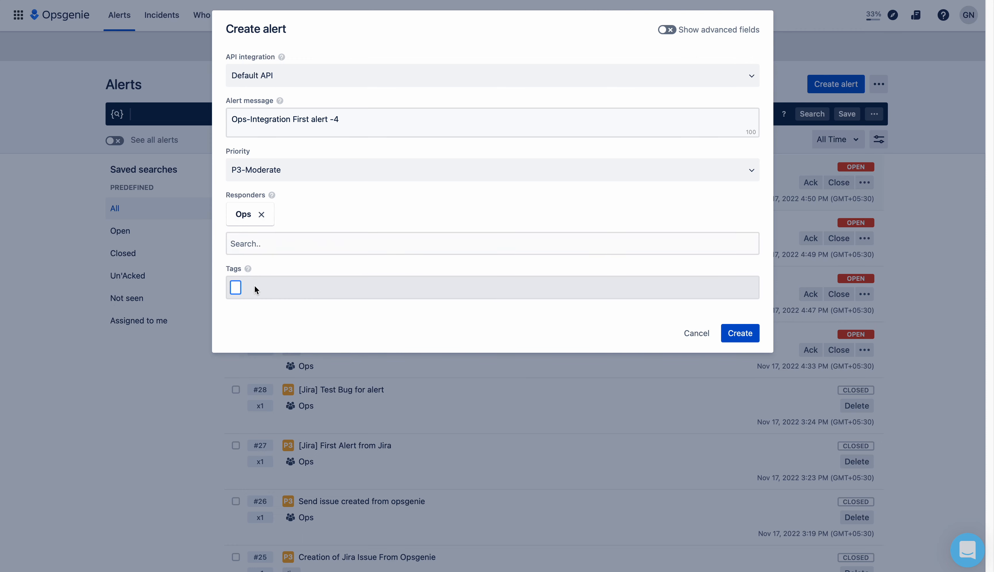
type("Jira")
key("Return")
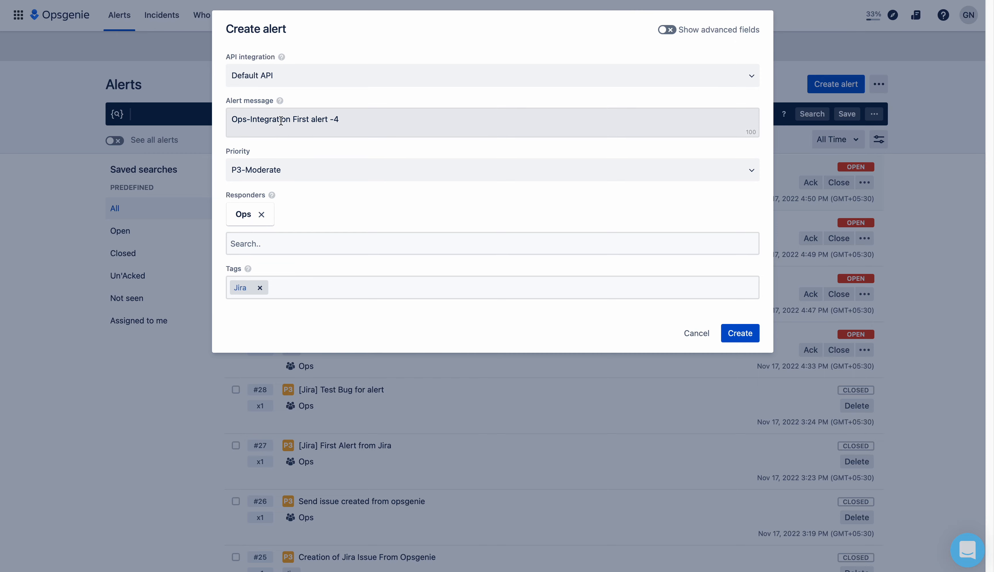
left_click(744, 332)
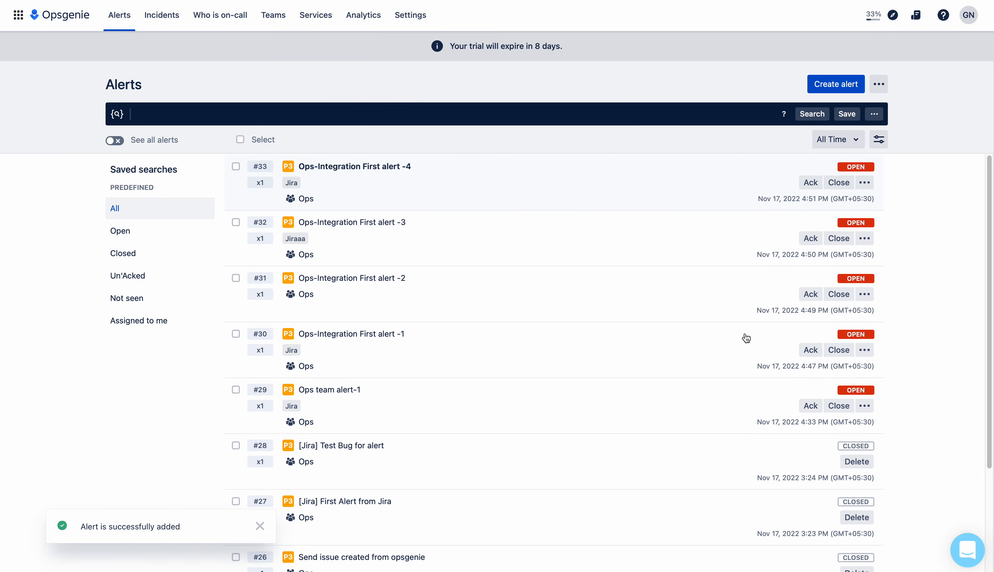
left_click(420, 188)
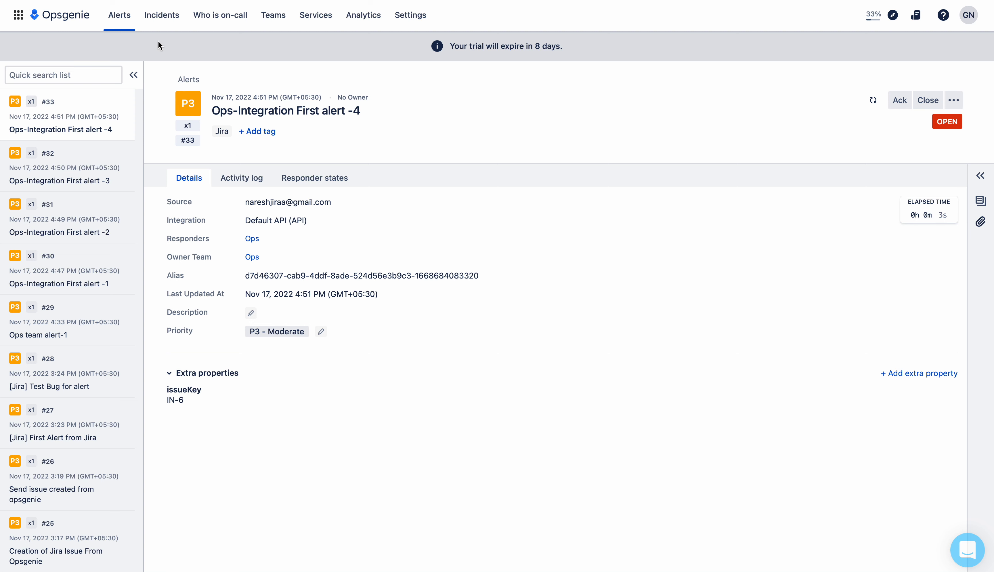
left_click(172, 0)
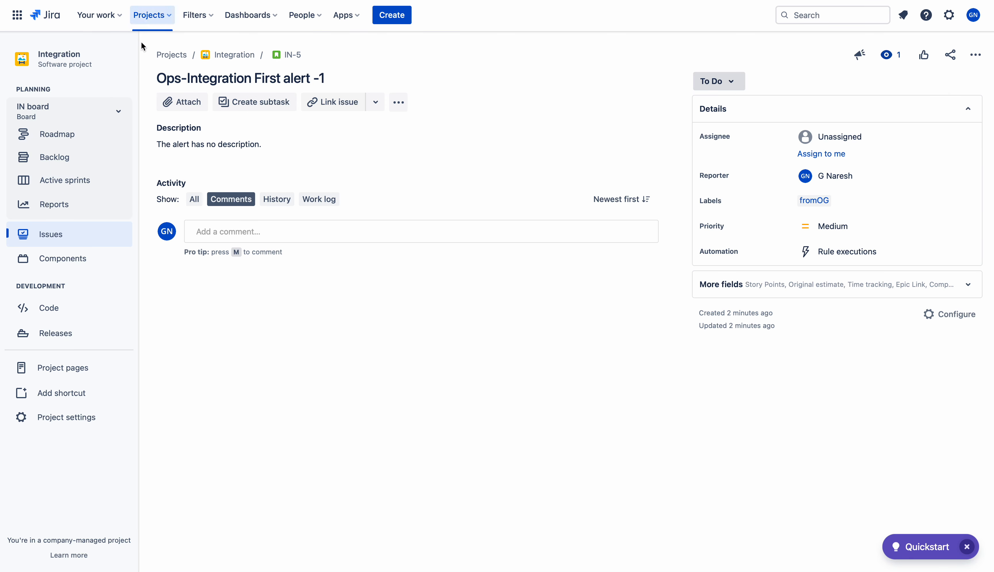
left_click(50, 239)
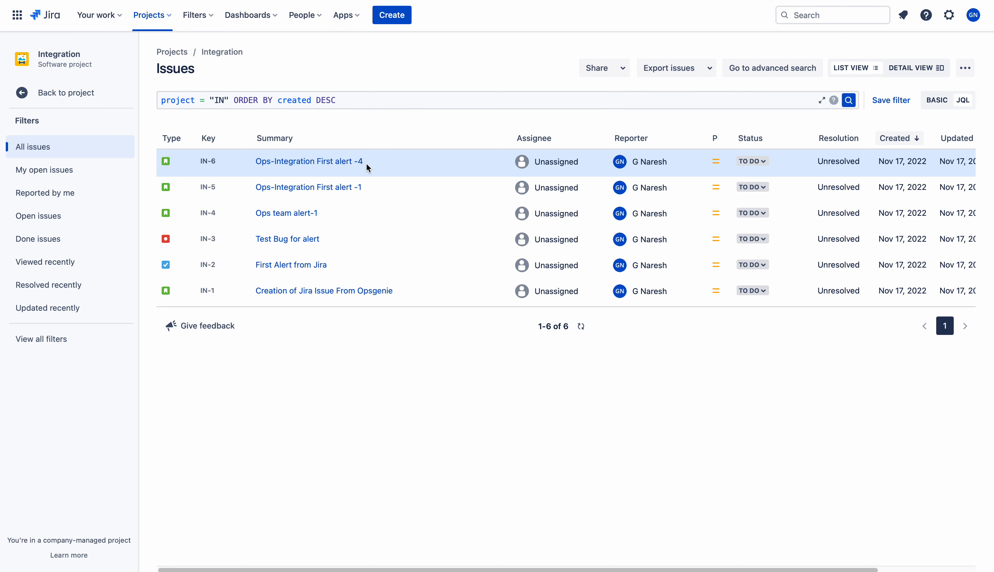
left_click(334, 164)
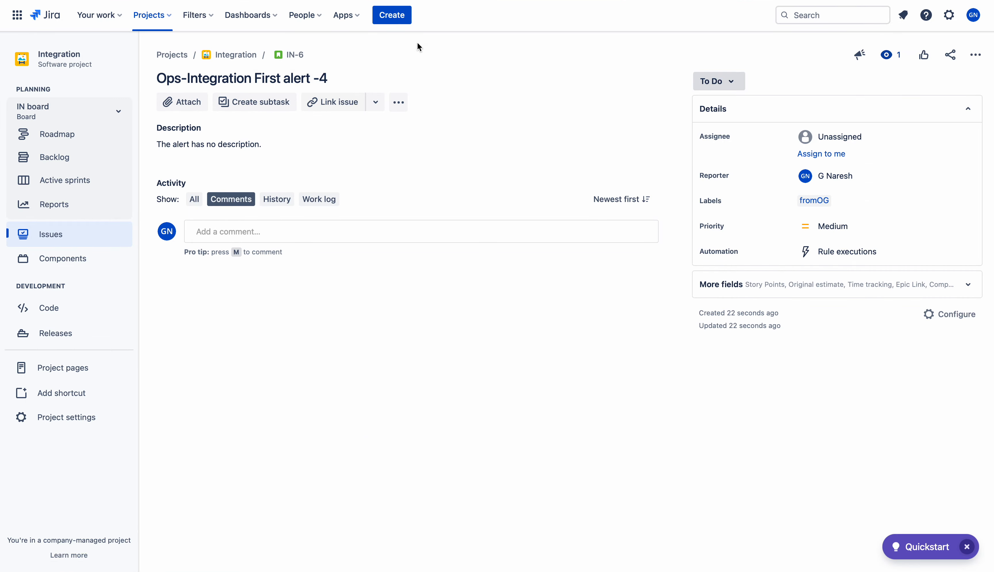
left_click(406, 0)
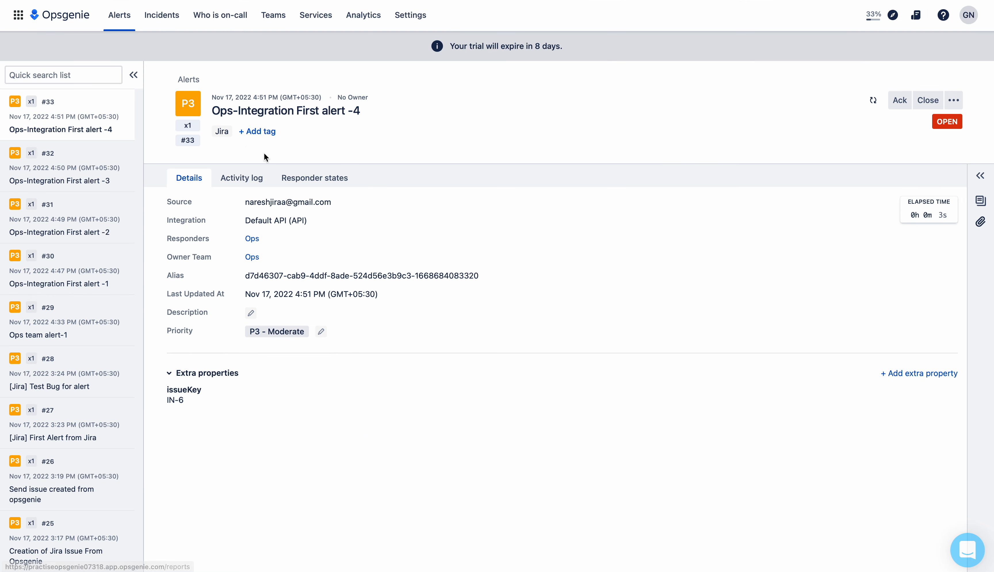
Glance at Jira IN-6, then return to Opsgenie's full Alerts list showing alerts #30–#33
left_click(203, 0)
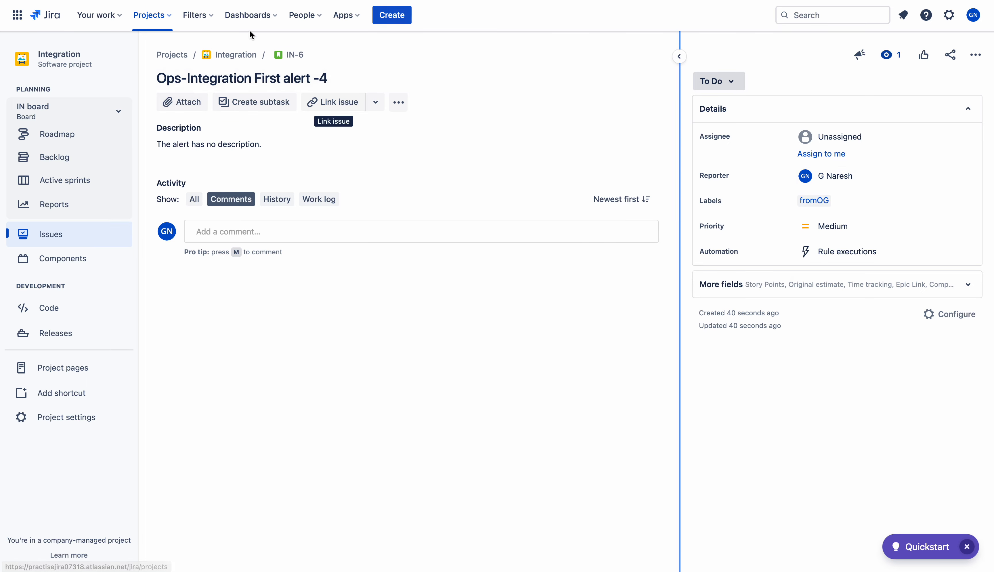
left_click(379, 0)
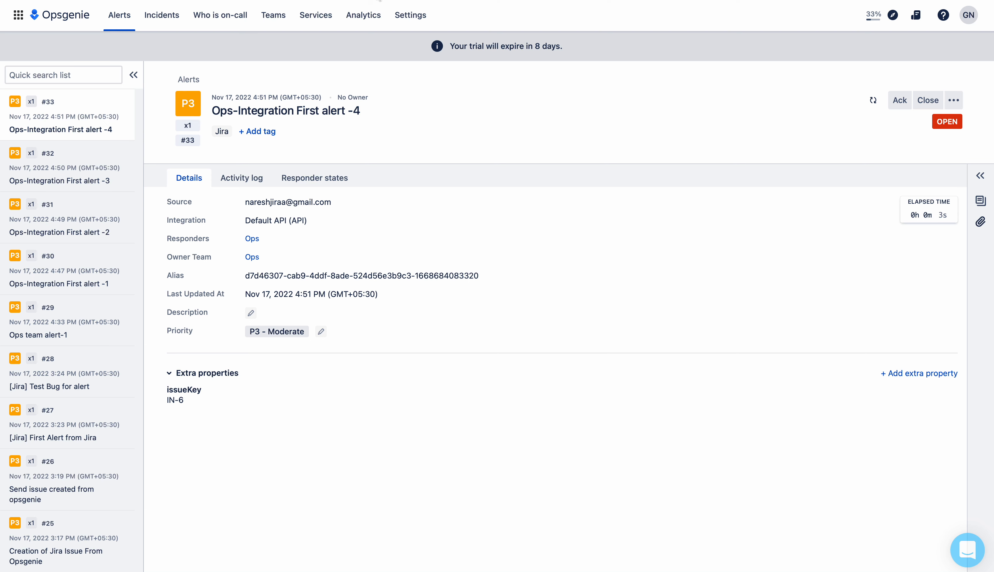
left_click(119, 15)
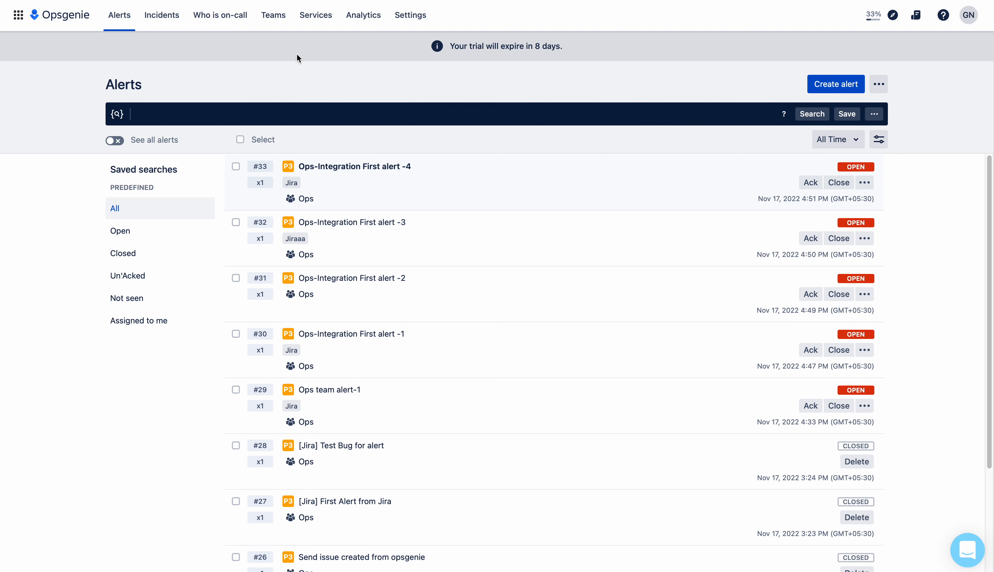
Open the Ops team's Ops_JiraSoftware integration settings in Opsgenie
left_click(272, 18)
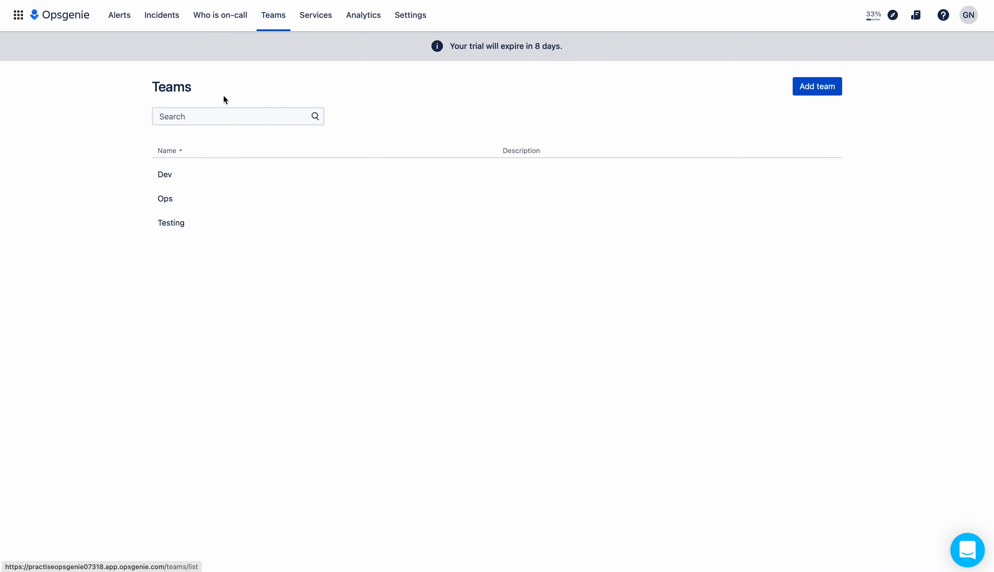
left_click(176, 203)
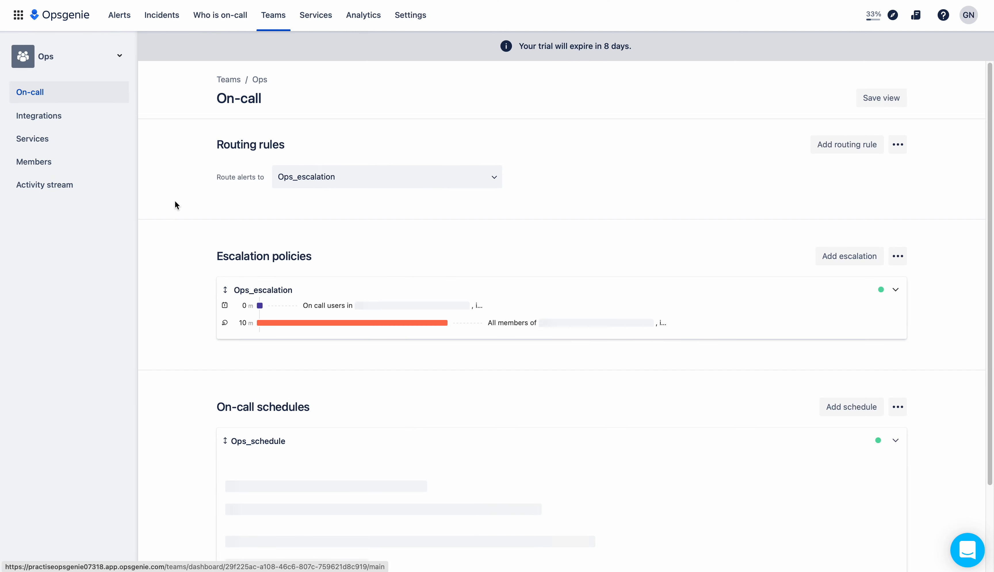
left_click(61, 116)
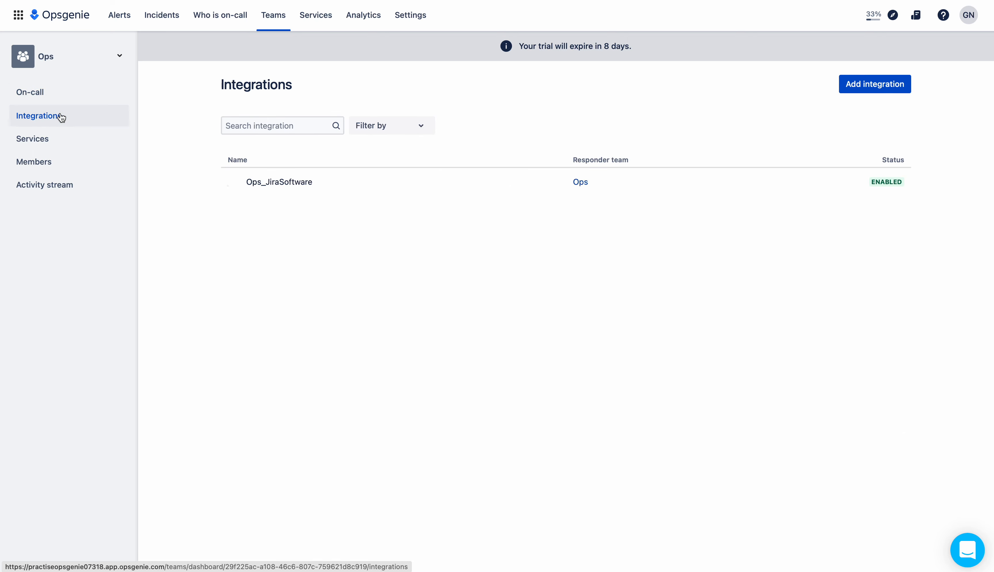
left_click(269, 183)
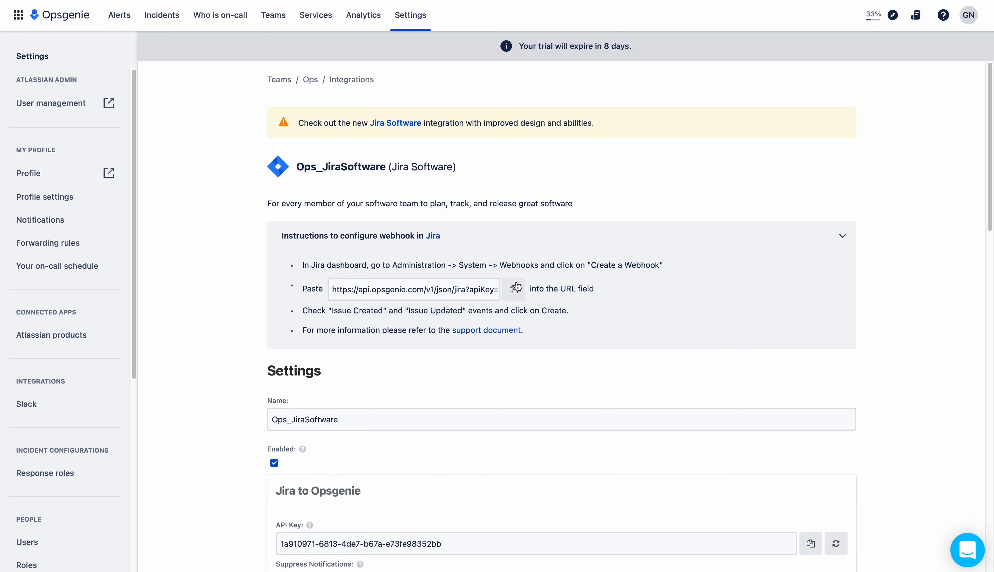
Copy the Ops_JiraSoftware integration's Jira webhook URL
left_click(514, 291)
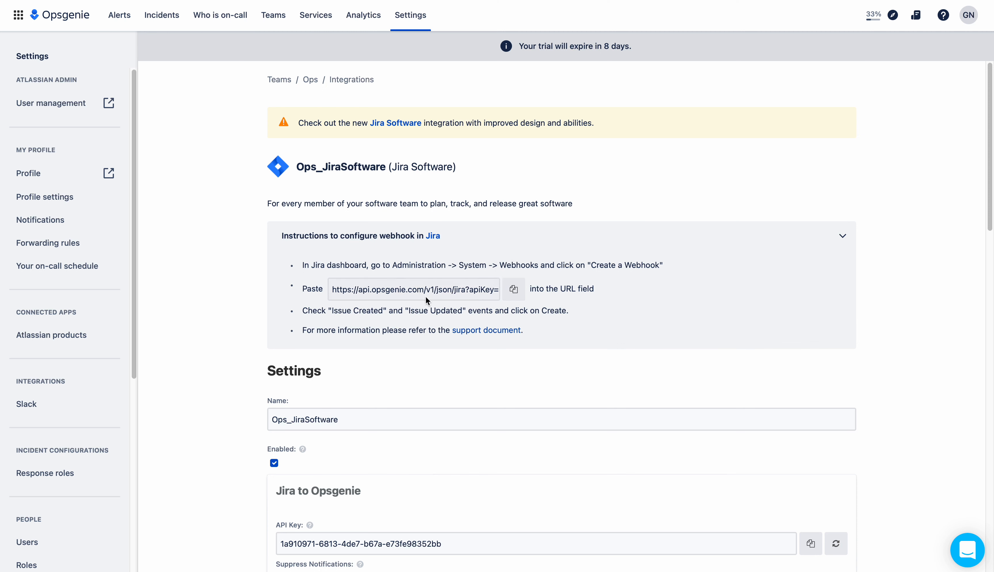
left_click(514, 291)
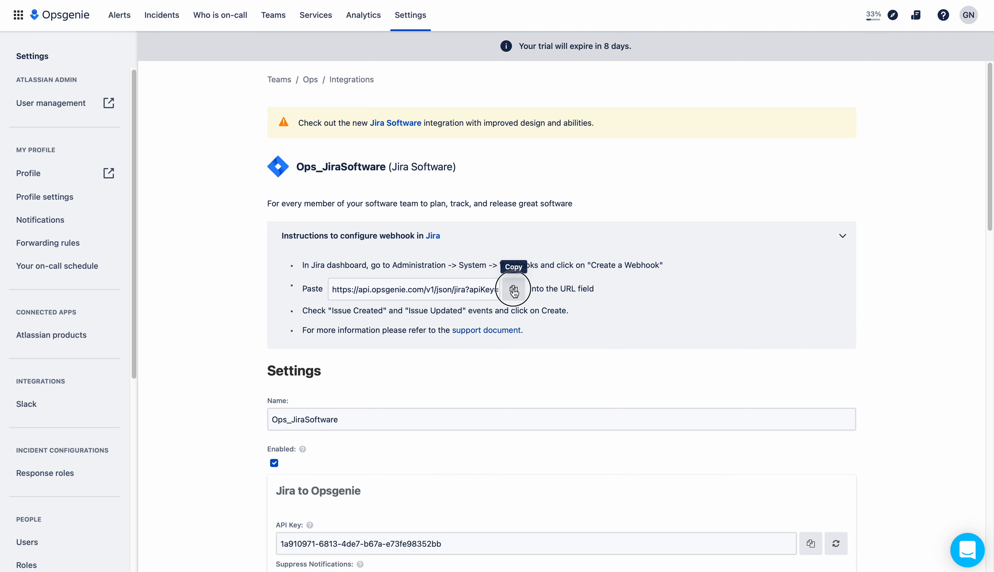
left_click(514, 291)
left_click(514, 291)
Go to Jira's System WebHooks admin page and start a new webhook listener
left_click(174, 1)
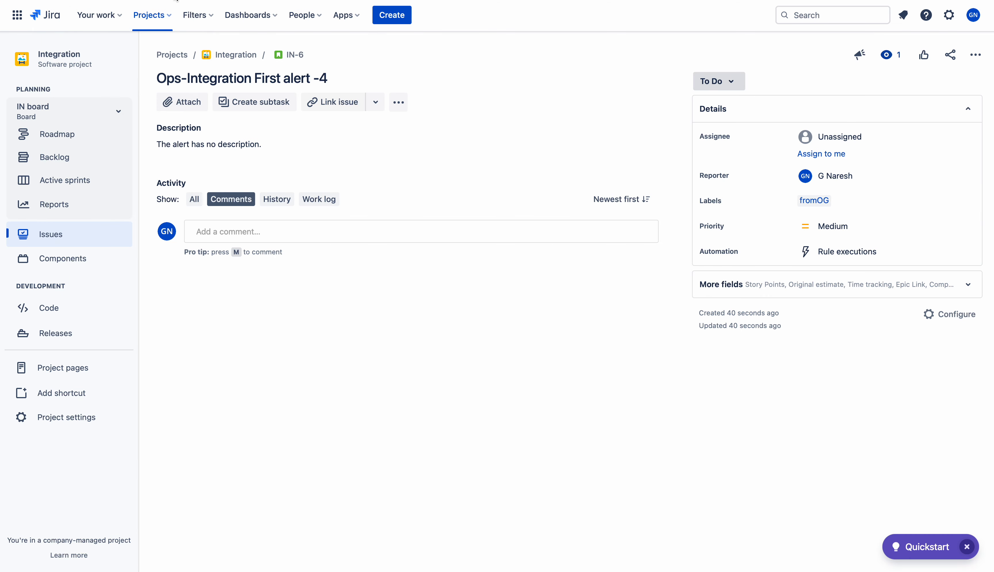
left_click(950, 16)
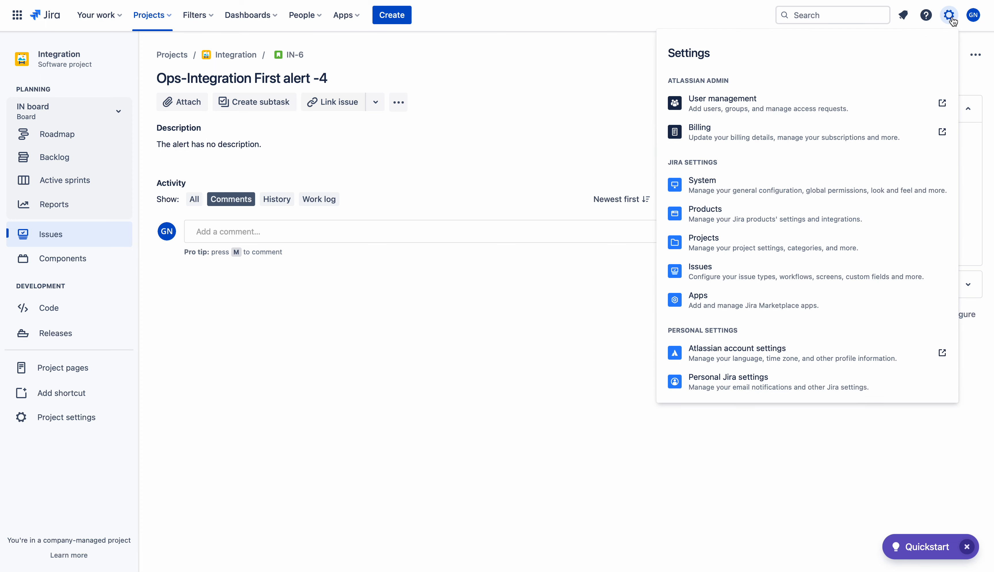
left_click(721, 186)
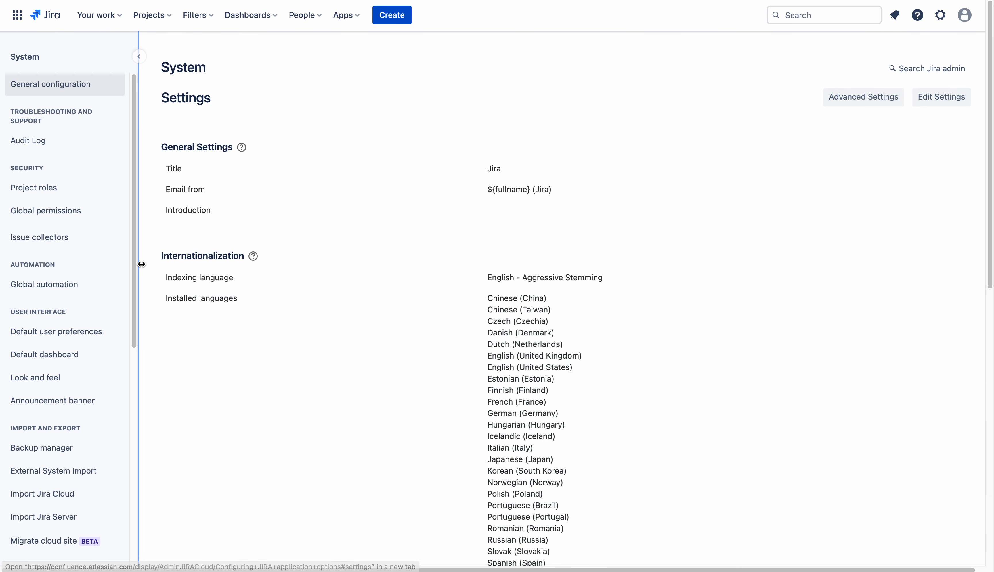
left_click_drag(133, 258, 134, 488)
left_click(26, 504)
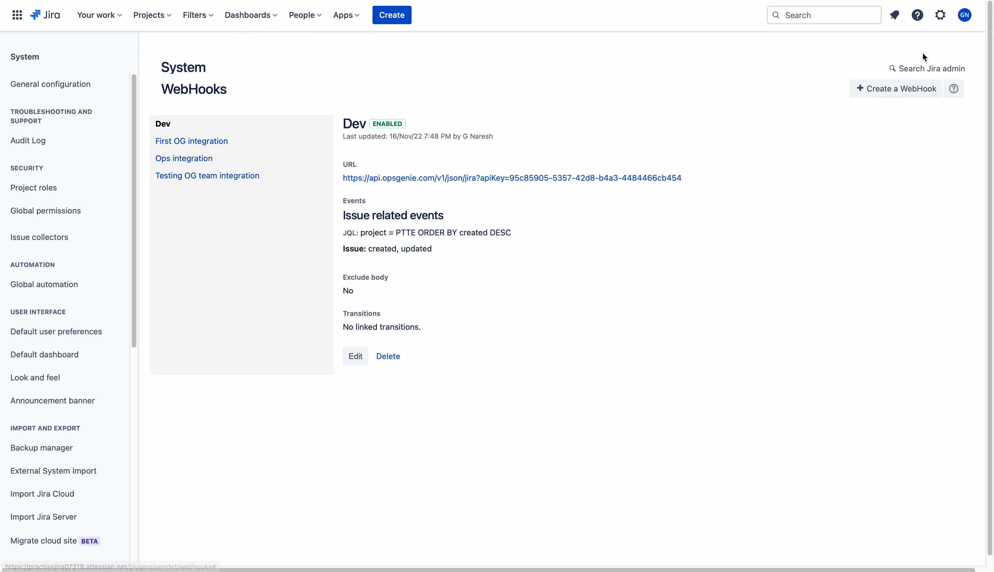
left_click(892, 89)
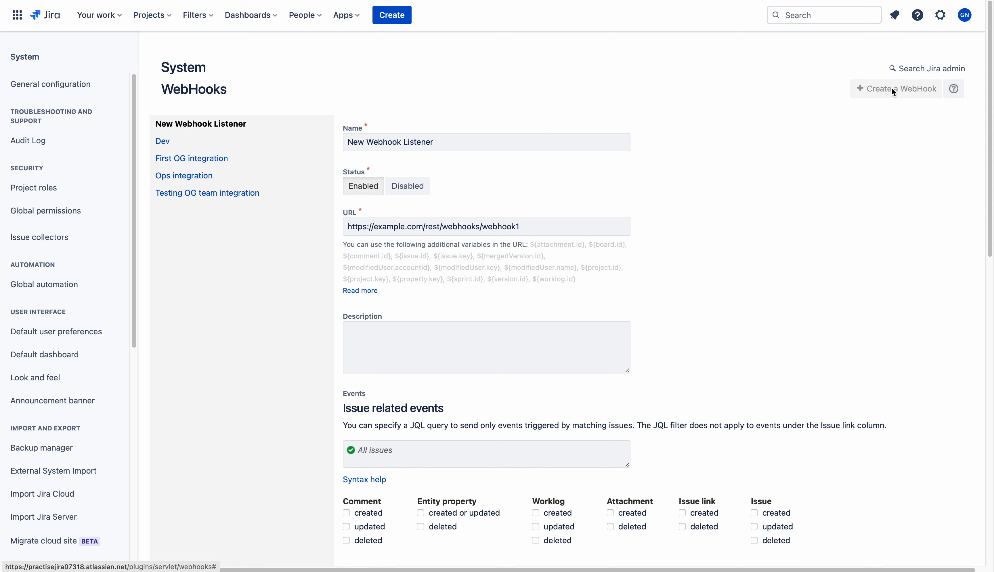
Name the webhook 'Ops-Integration' and replace the example URL with the copied Opsgenie webhook URL
left_click_drag(442, 142, 314, 140)
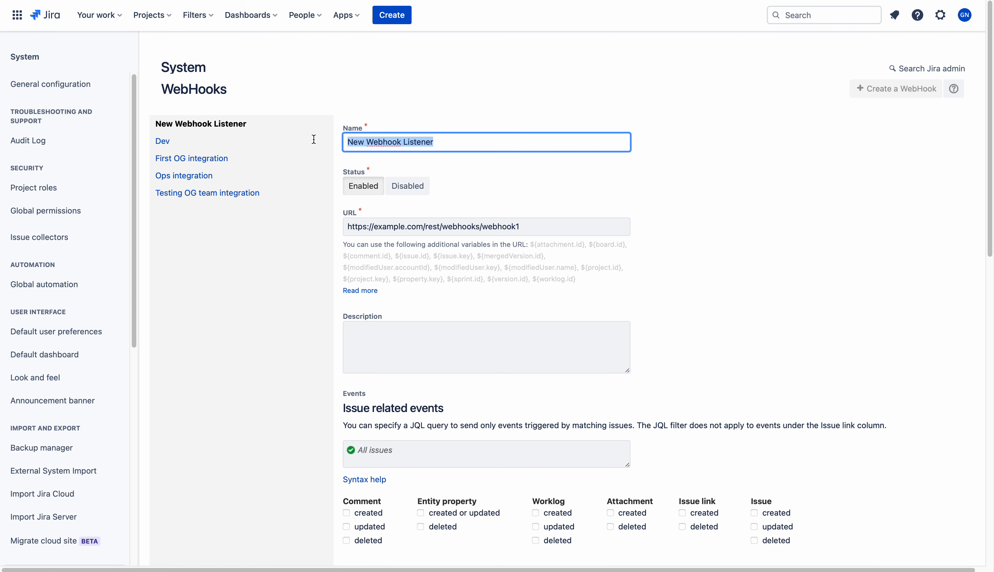
type("Ops-Integrat")
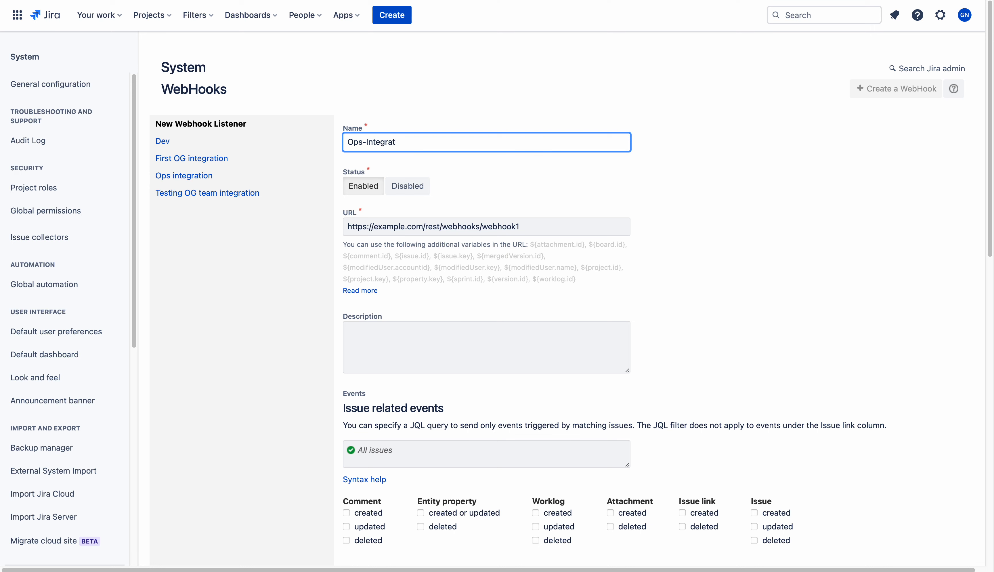
type("ion")
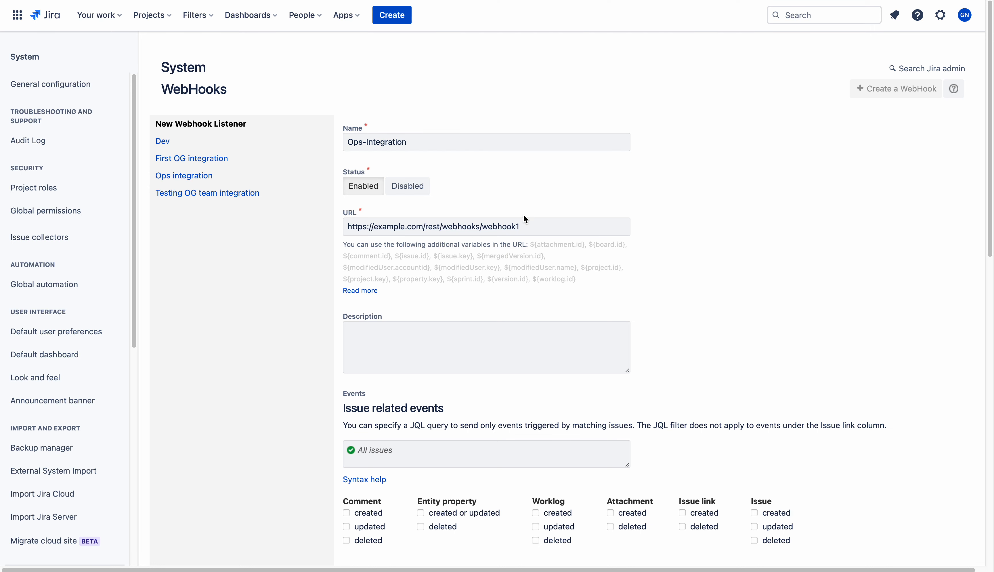
left_click(497, 226)
left_click_drag(497, 226, 315, 227)
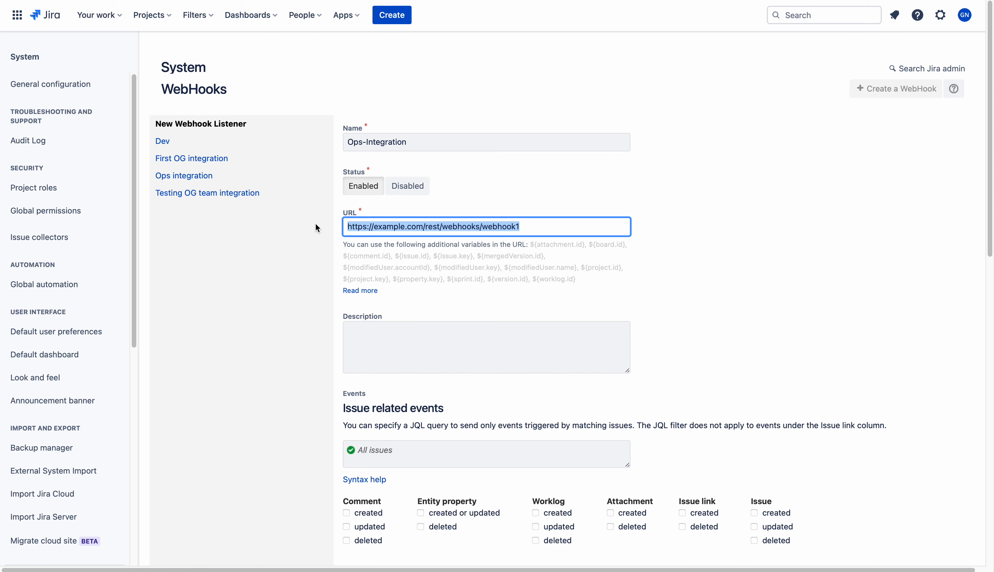
key("super+v")
left_click_drag(477, 227, 316, 218)
left_click(389, 1)
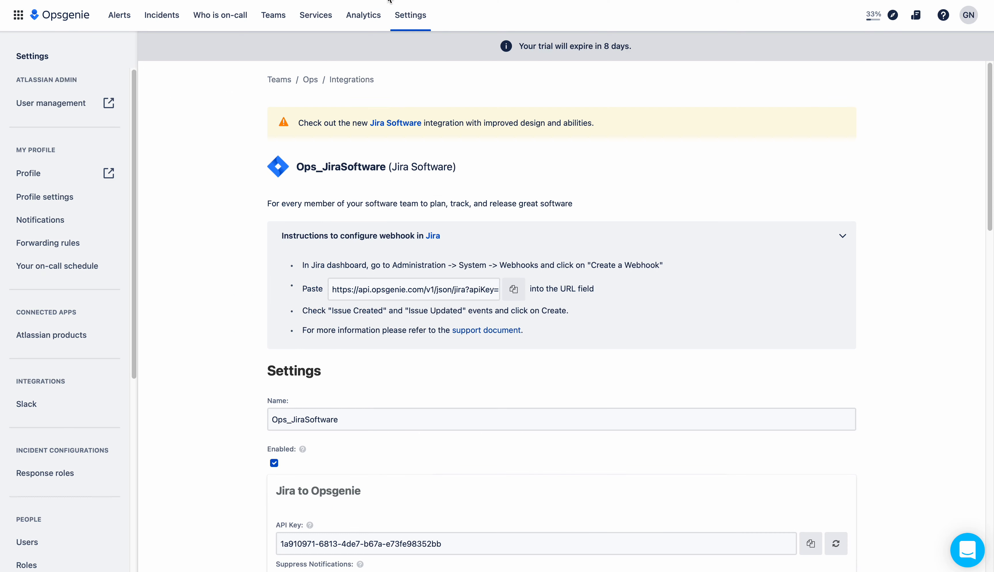
left_click(189, 1)
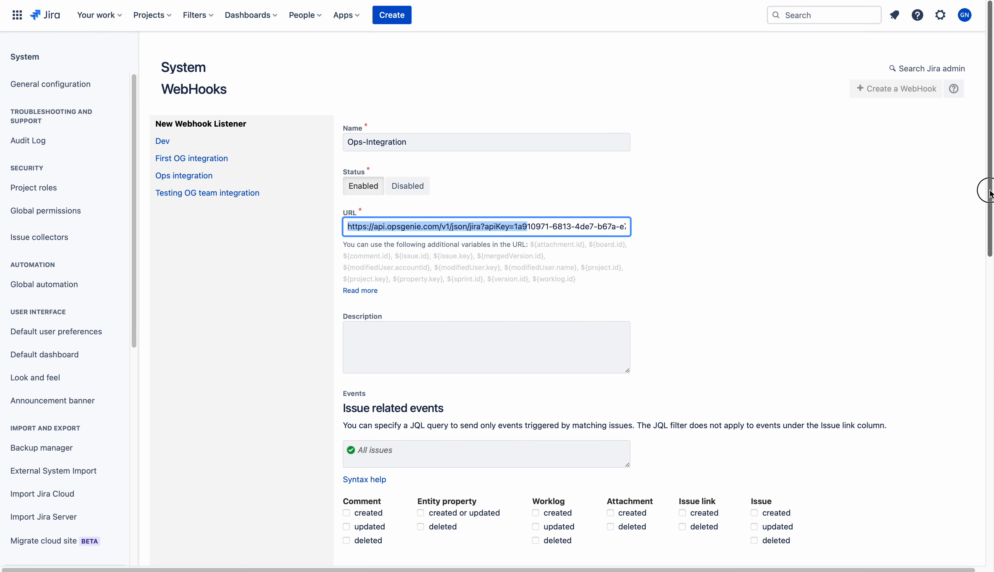
scroll(986, 197, "down", 3)
left_click(825, 215)
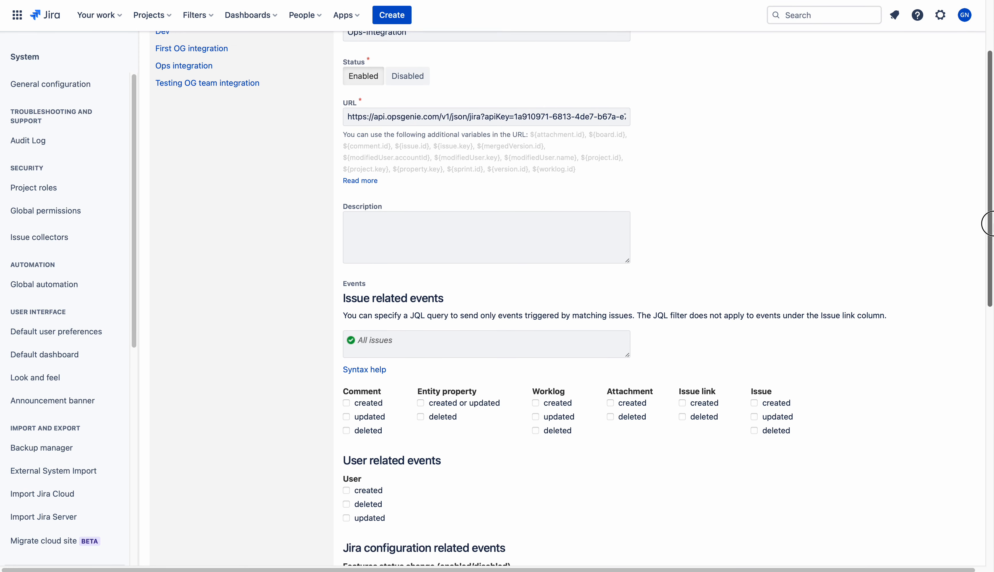
scroll(511, 291, "down", 1)
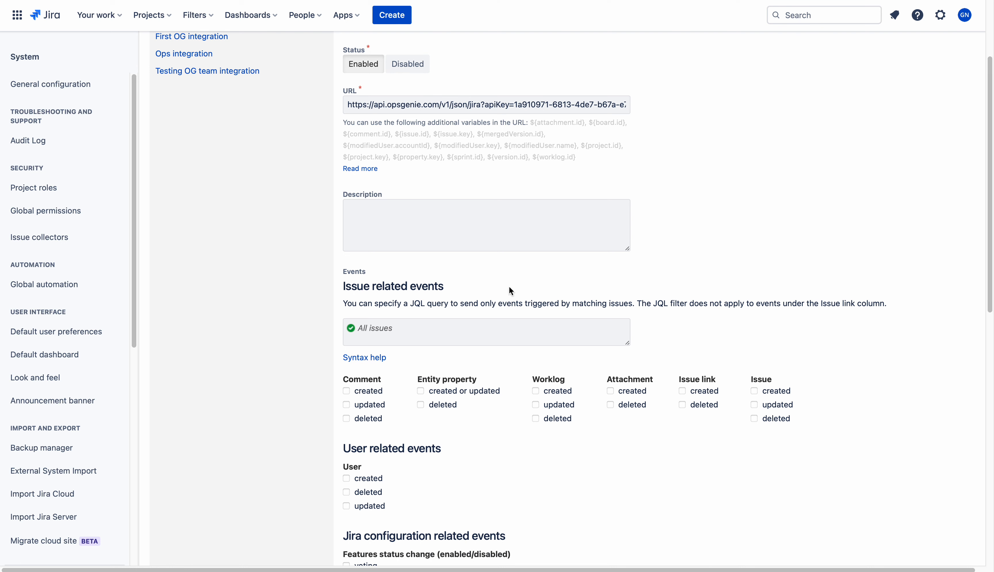
Start the webhook JQL filter with 'project = Integration'
left_click(422, 333)
type("project")
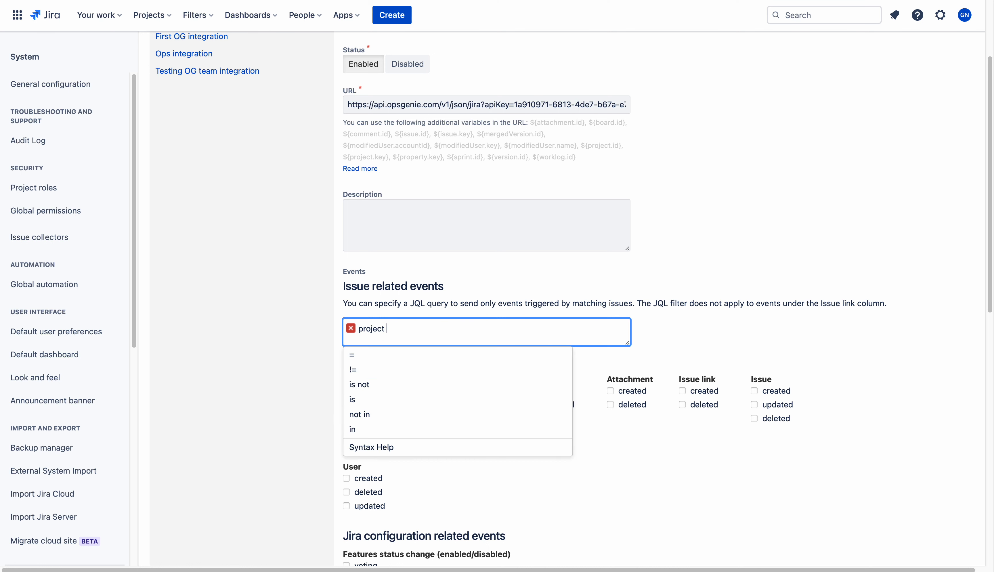
left_click(394, 356)
type("in")
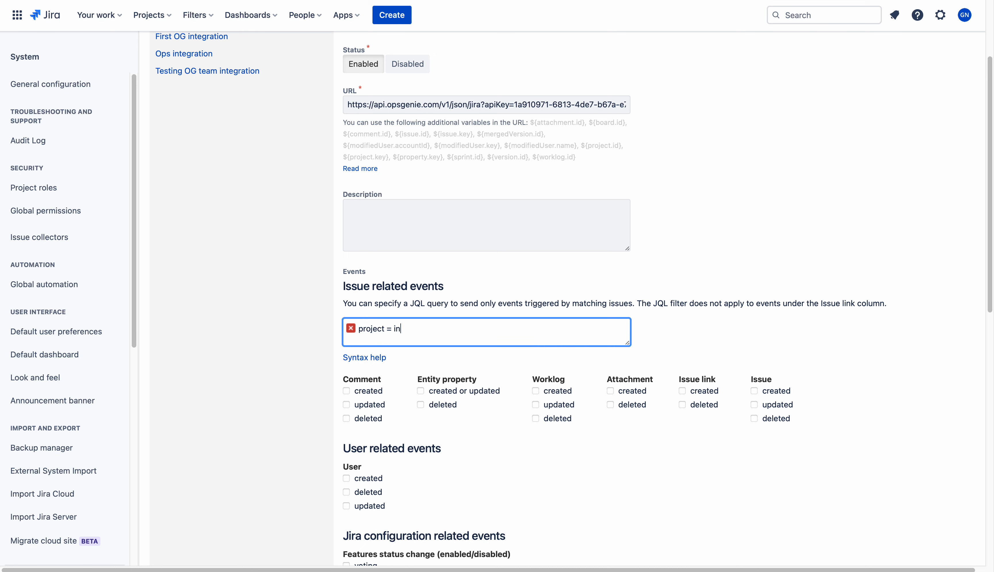
left_click(393, 357)
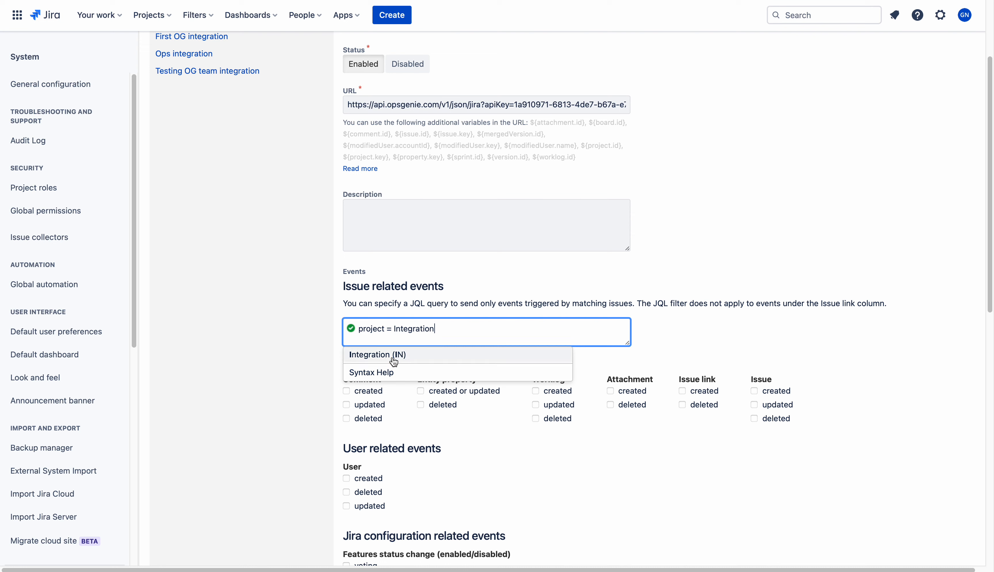
left_click(681, 317)
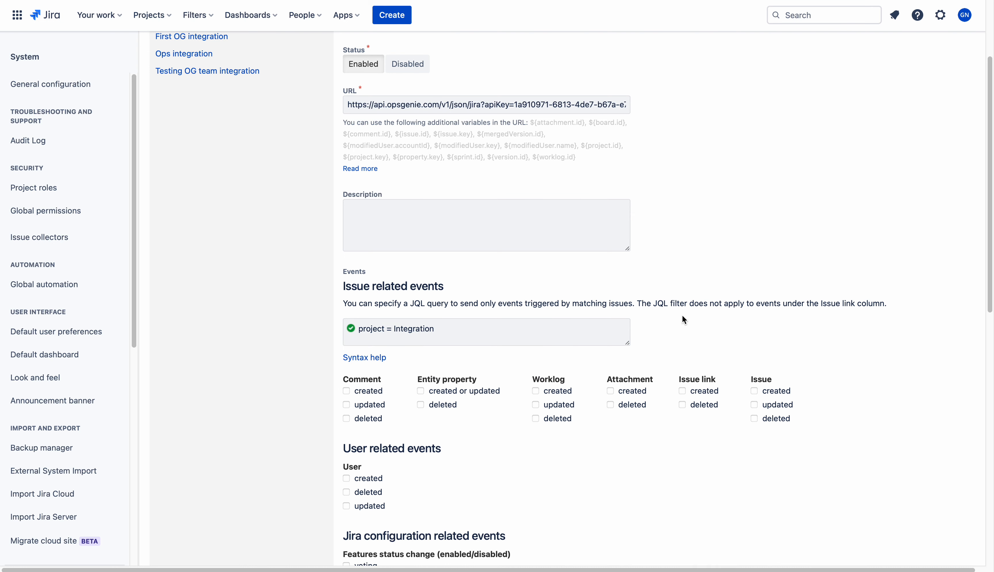
Extend the JQL filter with 'AND type ='
left_click(528, 317)
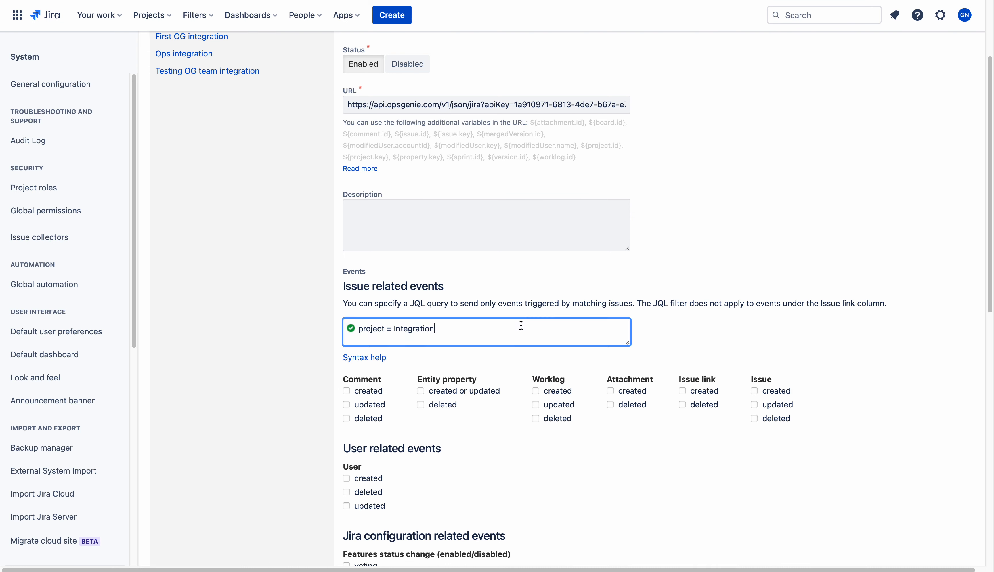
type("an")
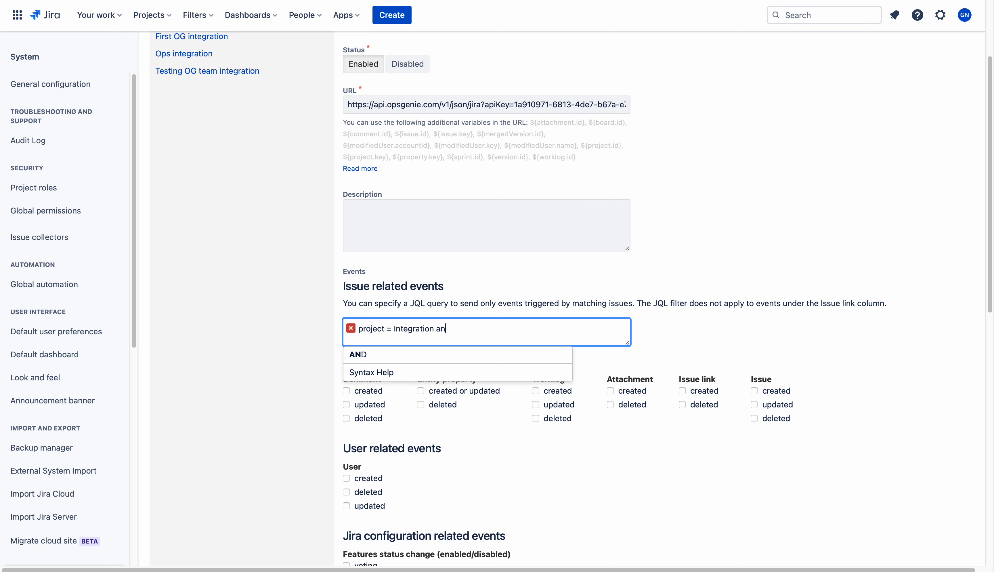
left_click(479, 355)
type("i")
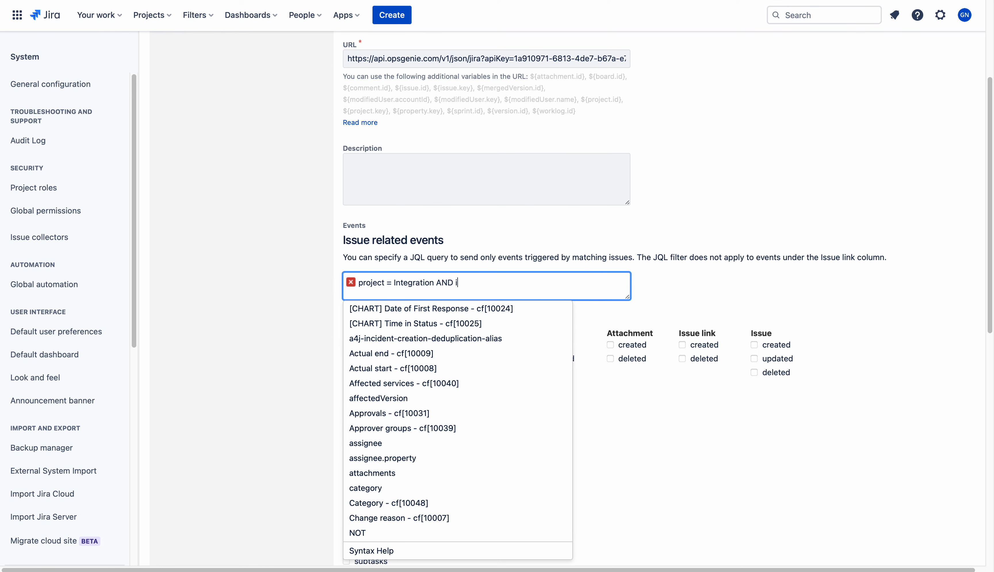
type("ss")
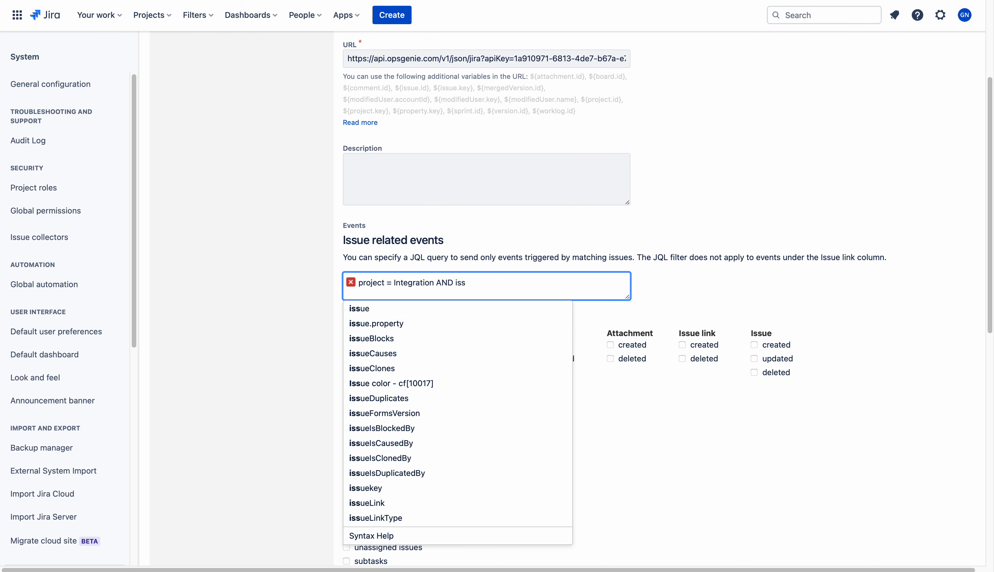
type("u")
key("BackSpace")
key("BackSpace")
key("BackSpace")
key("BackSpace")
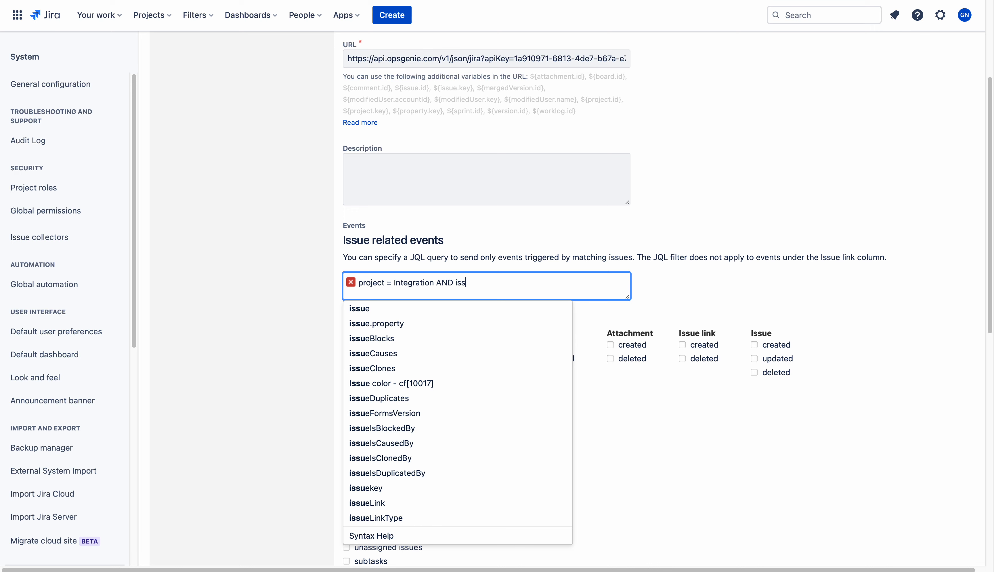
type("ty")
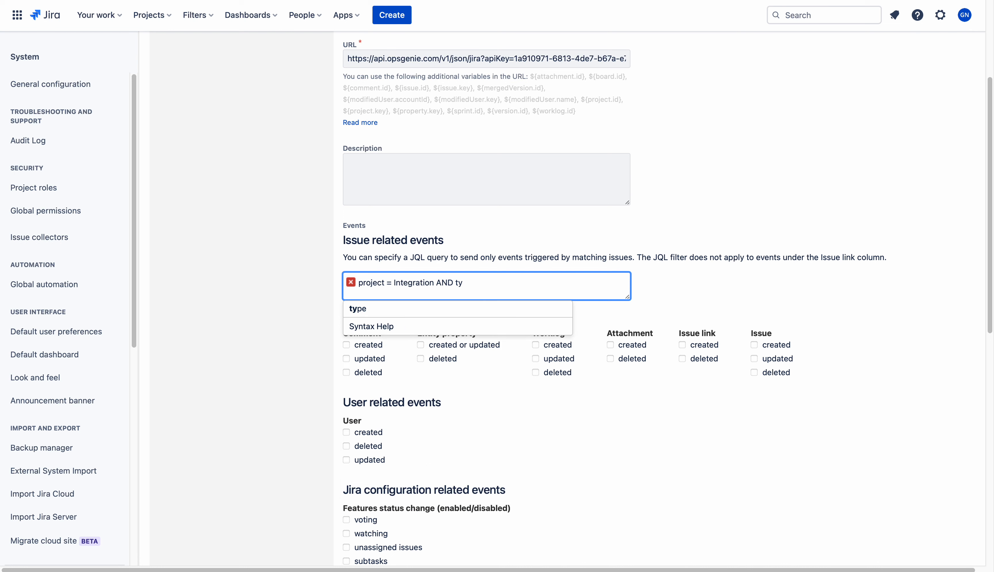
left_click(432, 312)
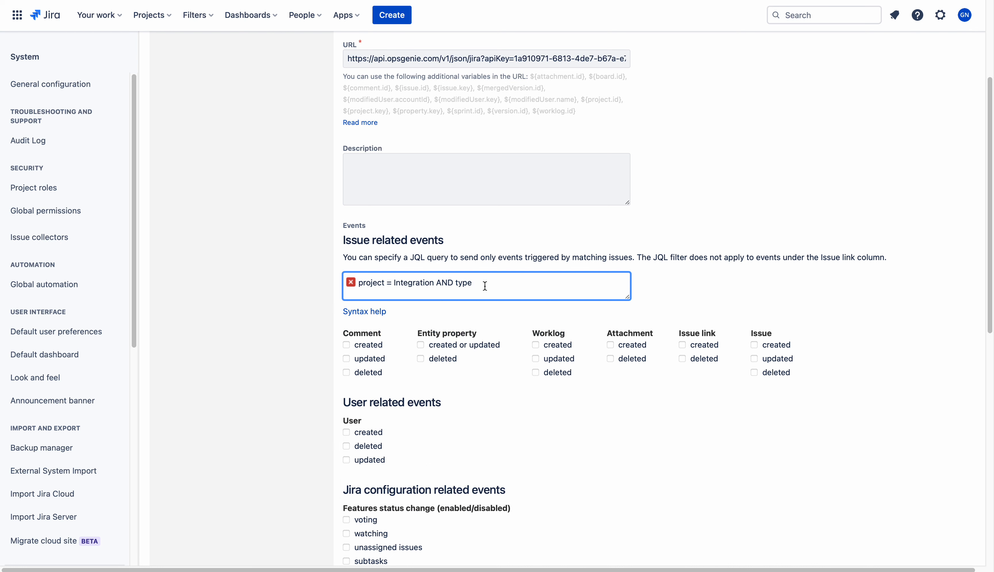
type("= b")
Complete the filter as 'project = Integration AND type = Bug' and tick the Issue created event
left_click(408, 320)
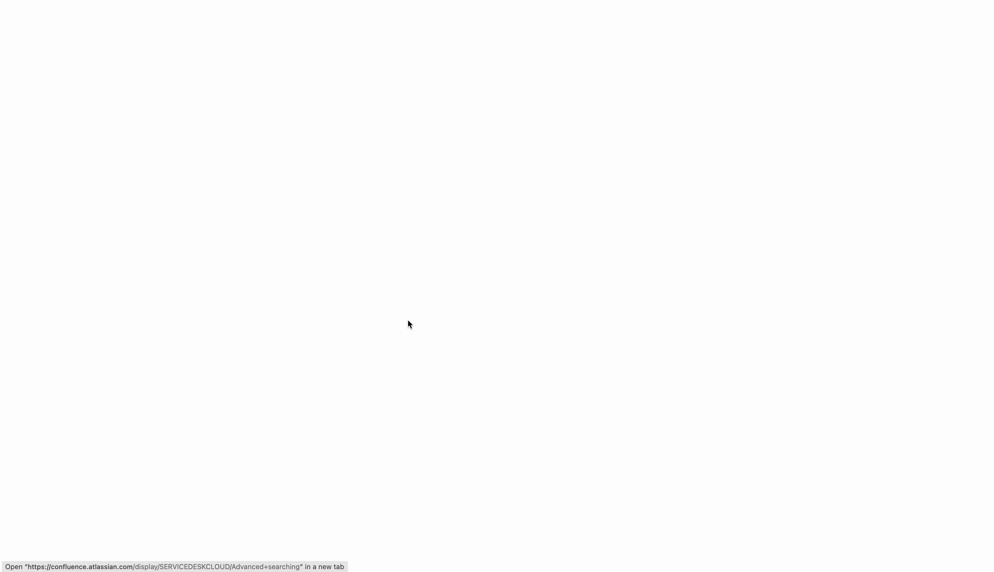
left_click(488, 0)
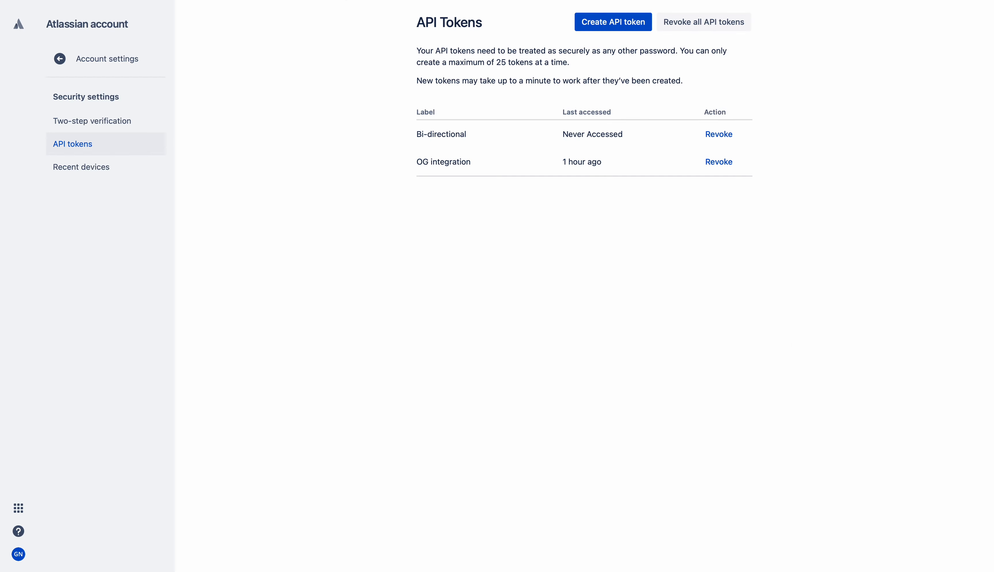
left_click(462, 0)
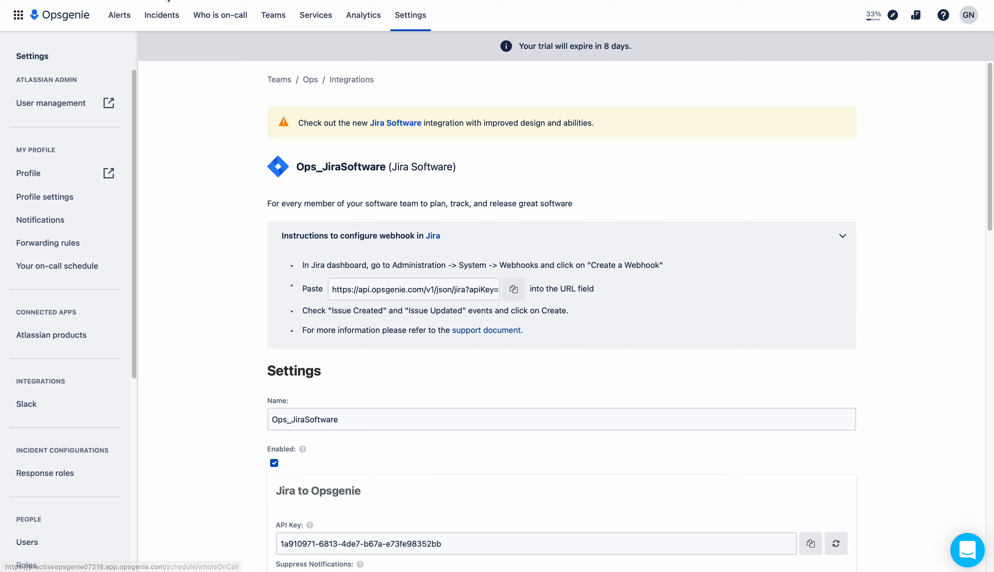
left_click(221, 0)
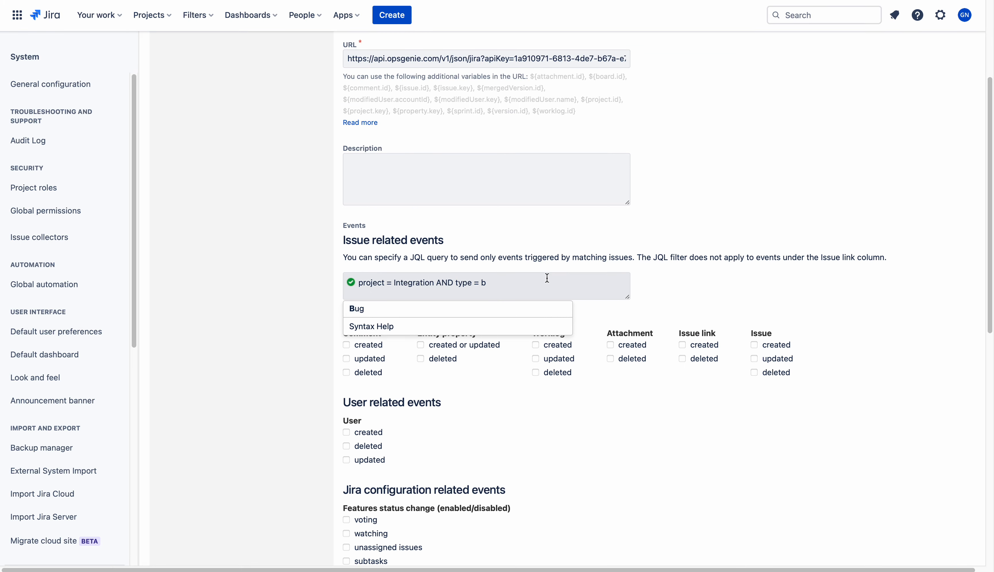
left_click(513, 283)
key("BackSpace")
type("B")
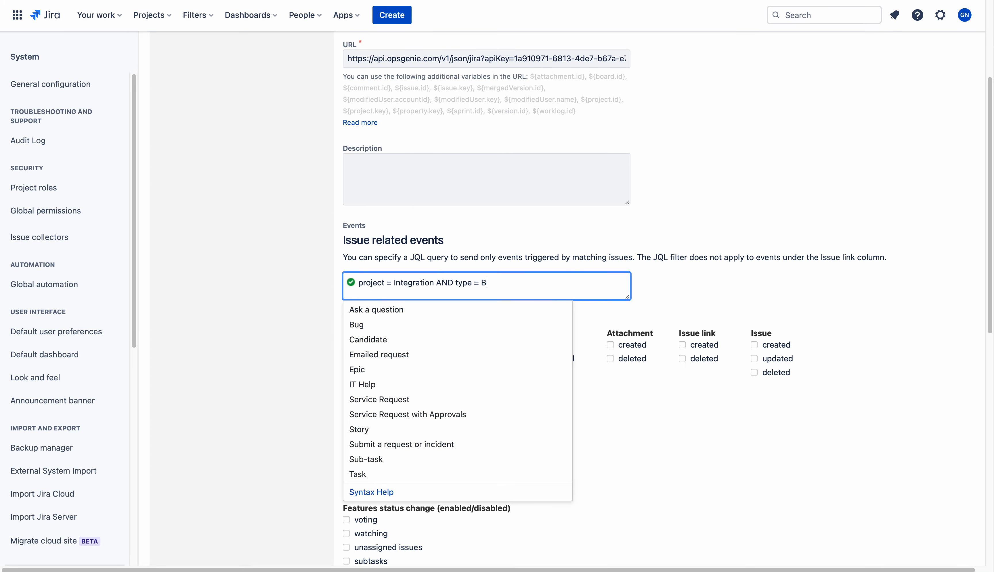
type("u")
left_click(357, 305)
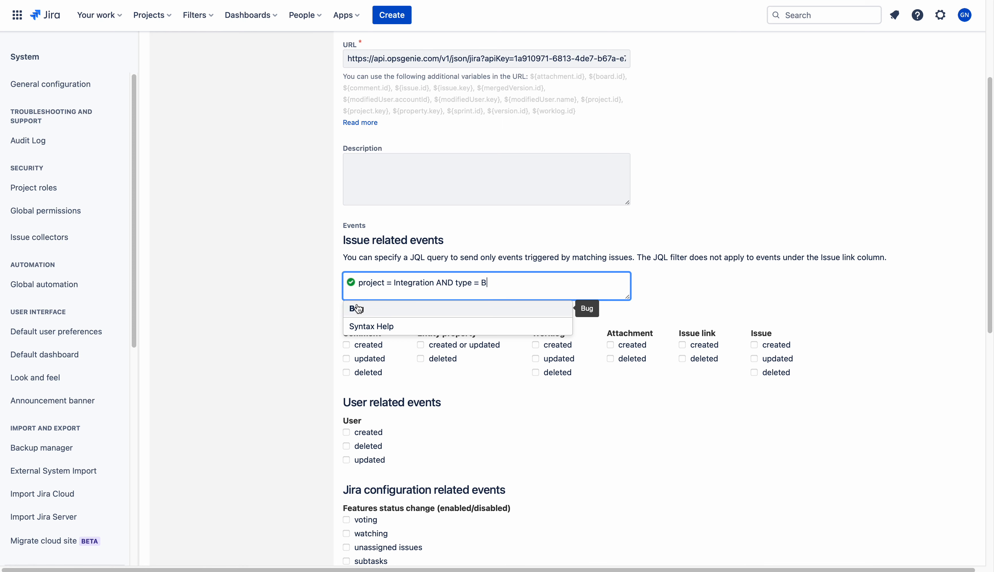
left_click(707, 283)
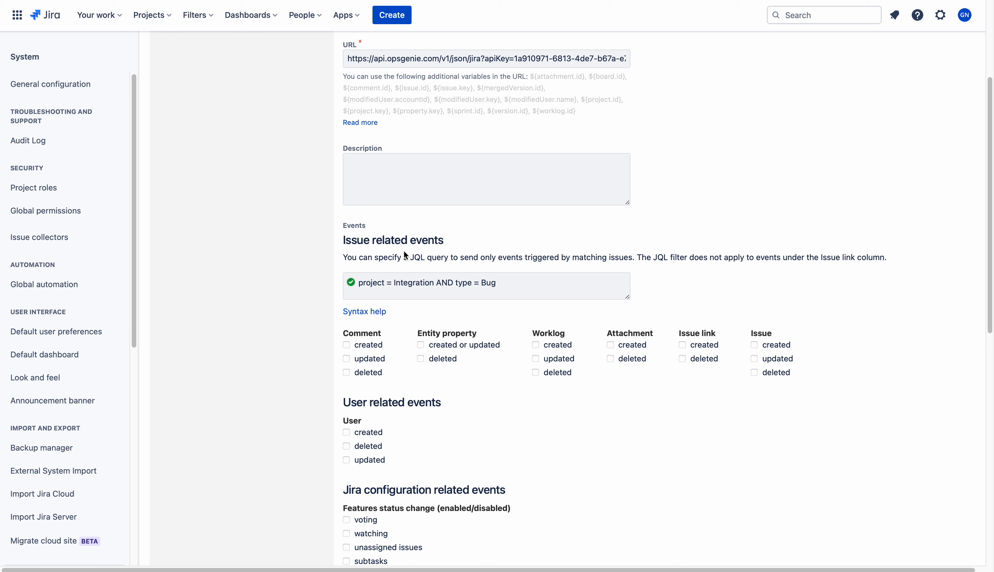
left_click(754, 345)
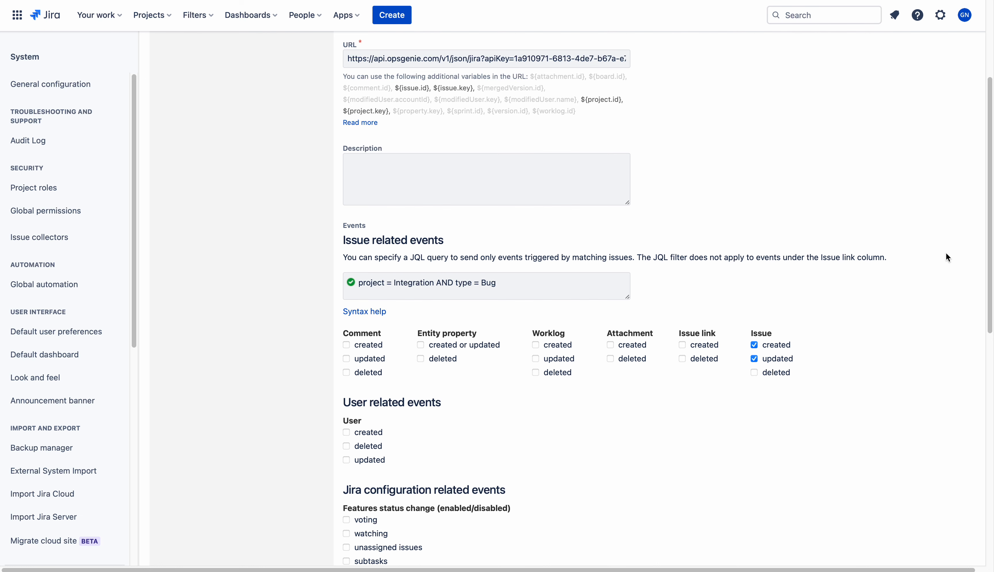
Create the Ops-Integration webhook from the bottom of the form
left_click_drag(990, 256, 987, 498)
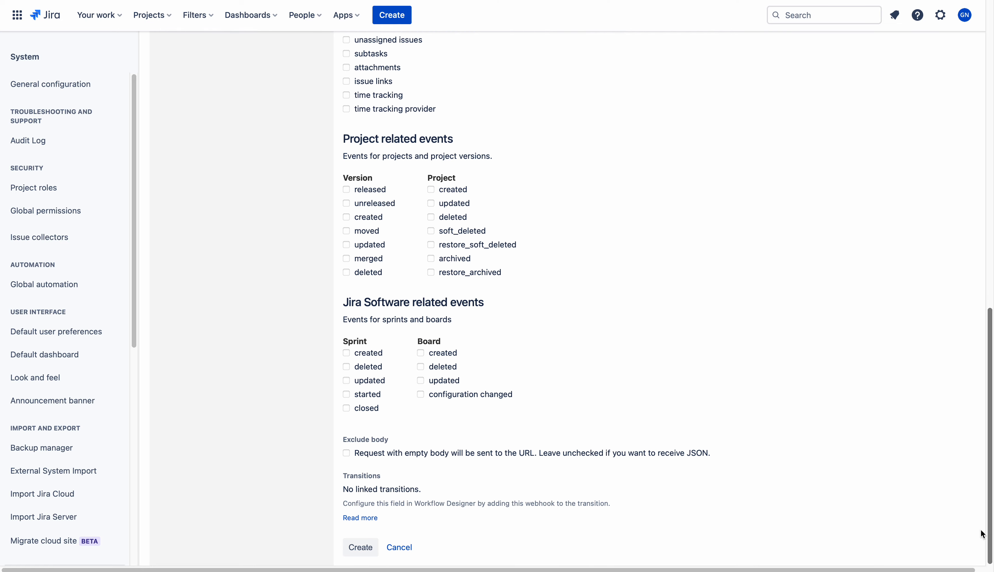
left_click(361, 548)
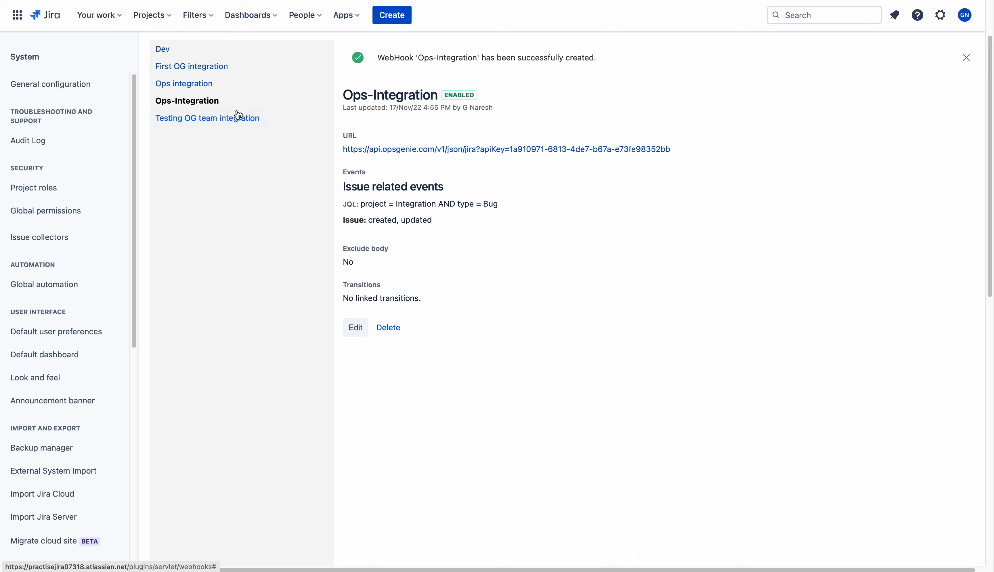
Create an Integration project Task with summary 'Ops-Integration First Alert'
left_click(56, 16)
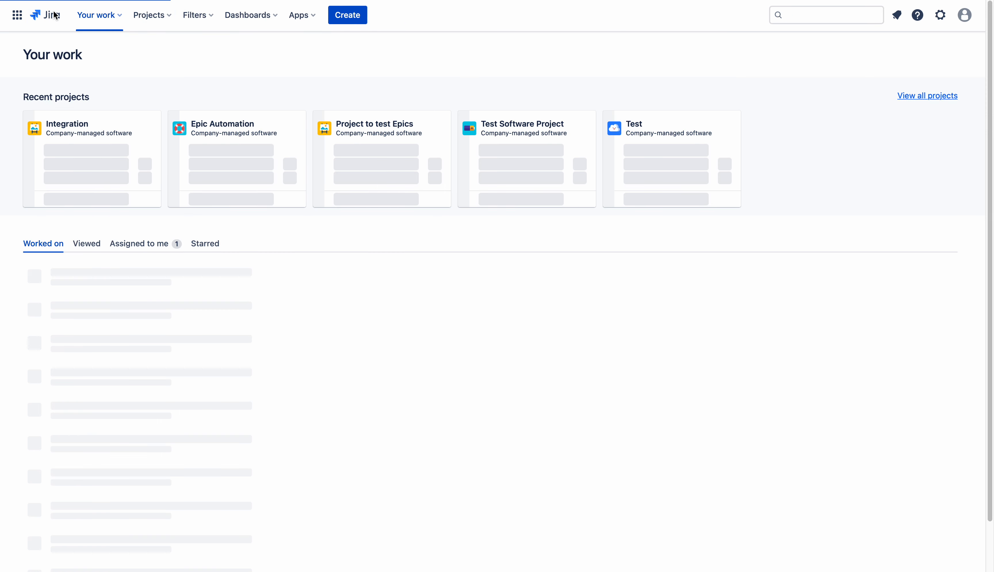
left_click(392, 18)
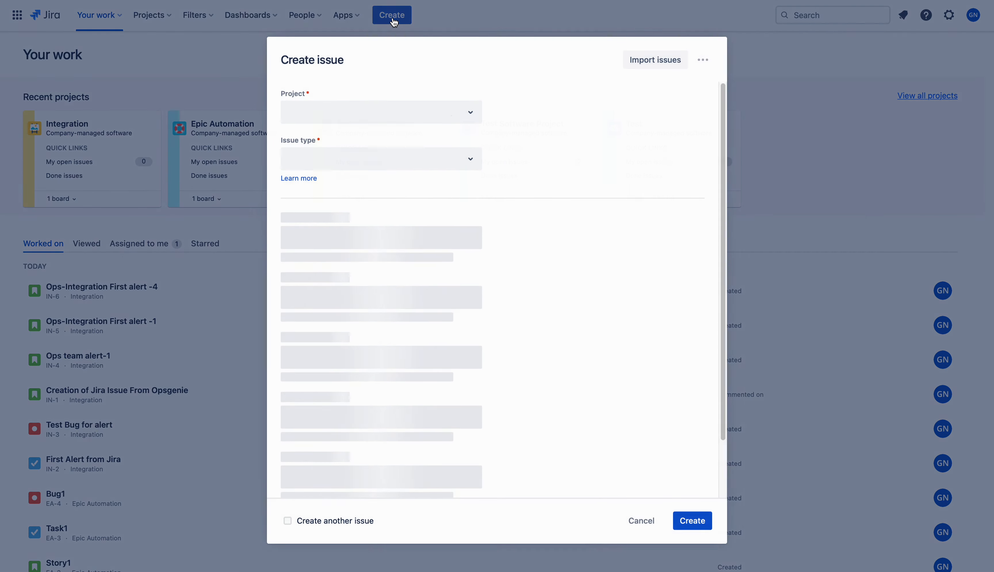
left_click(327, 156)
left_click(320, 187)
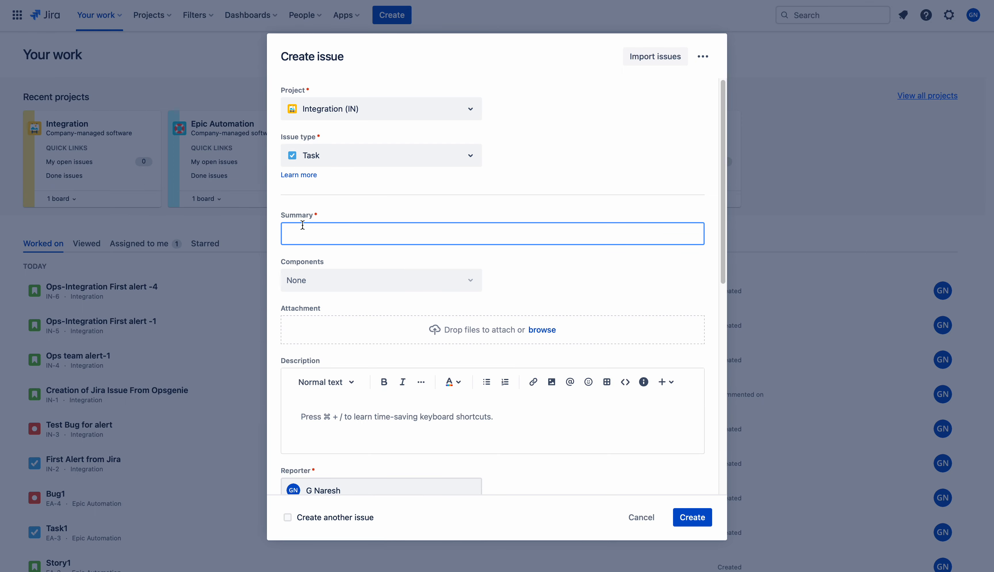
type("F")
key("BackSpace")
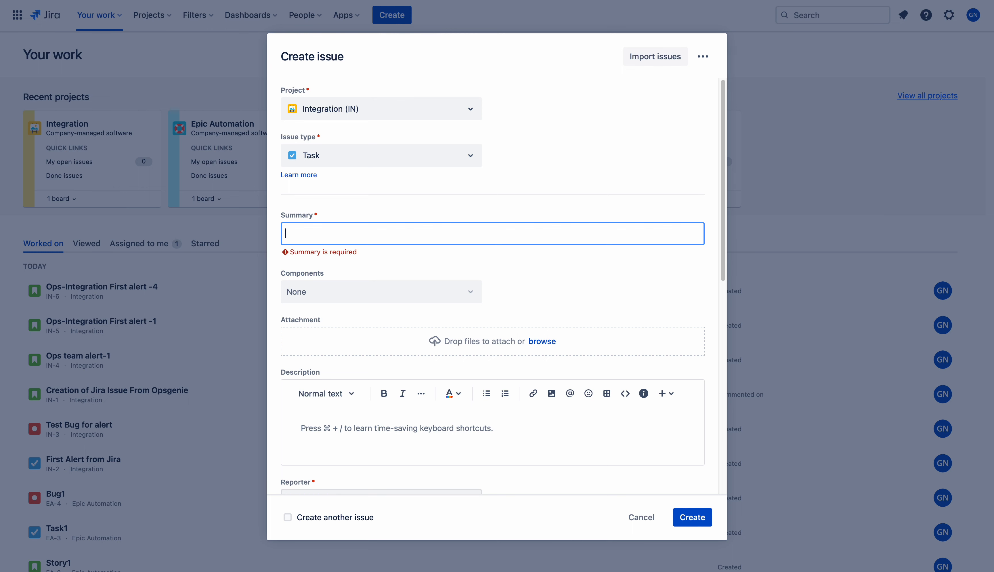
type("Ops-")
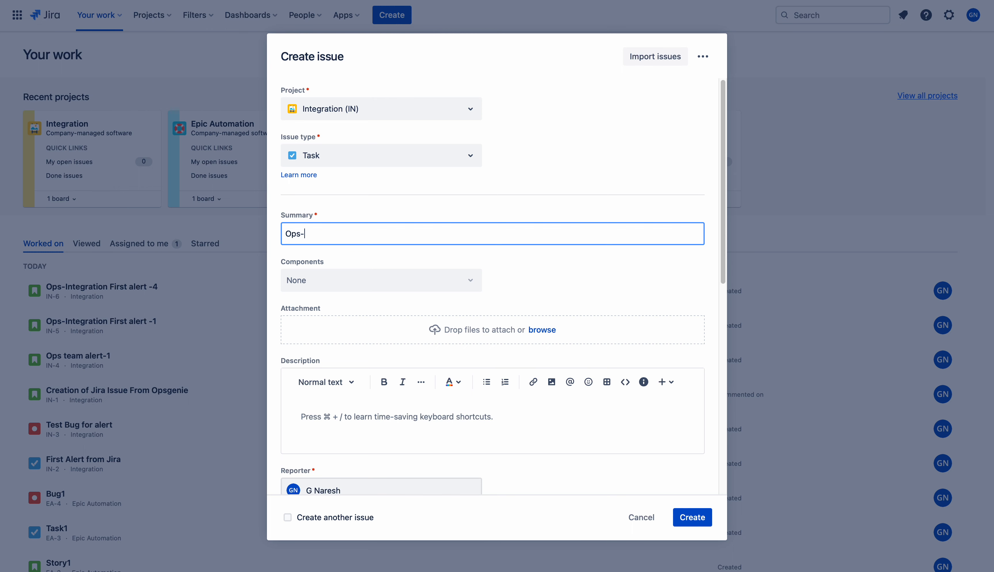
type("Integration First Alert")
left_click(554, 279)
left_click(692, 517)
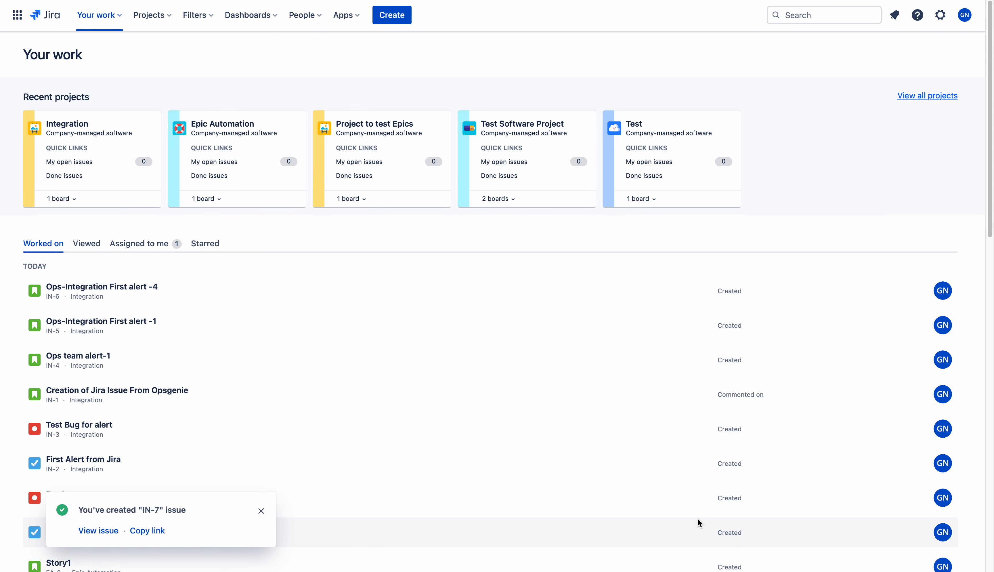
Open IN-7, list all Integration project issues, then switch to Opsgenie's Alerts list
left_click(95, 531)
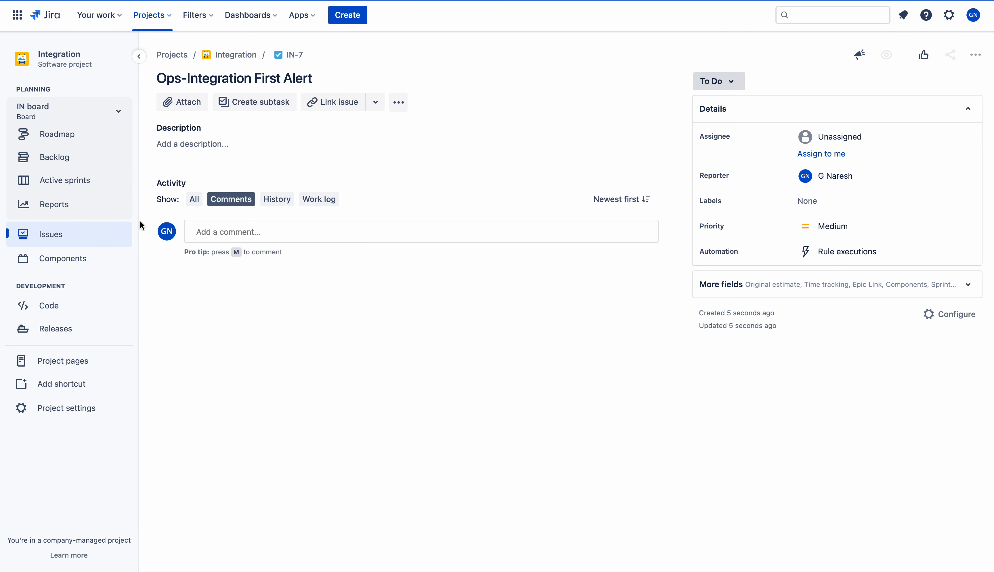
left_click(59, 235)
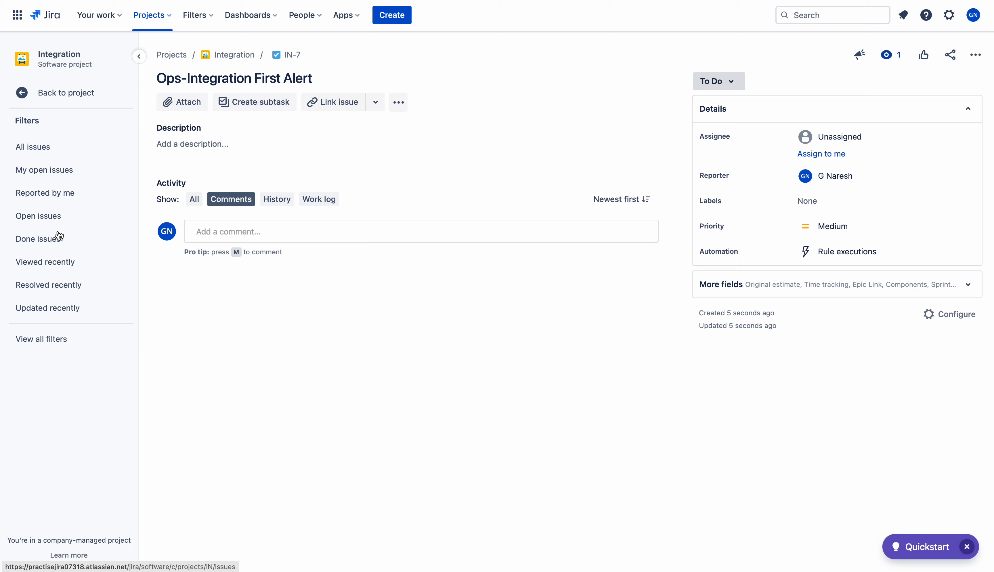
left_click(56, 154)
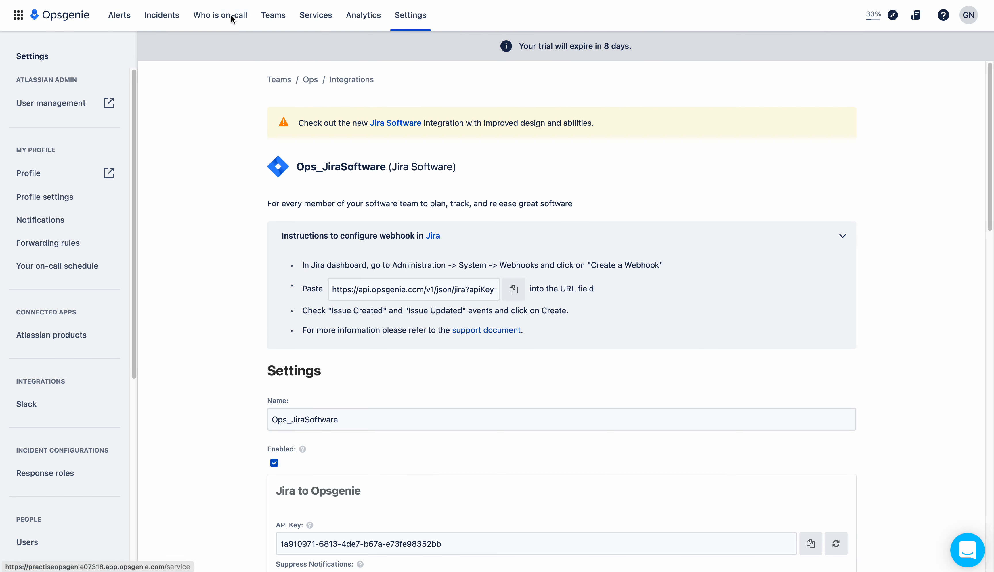
left_click(125, 16)
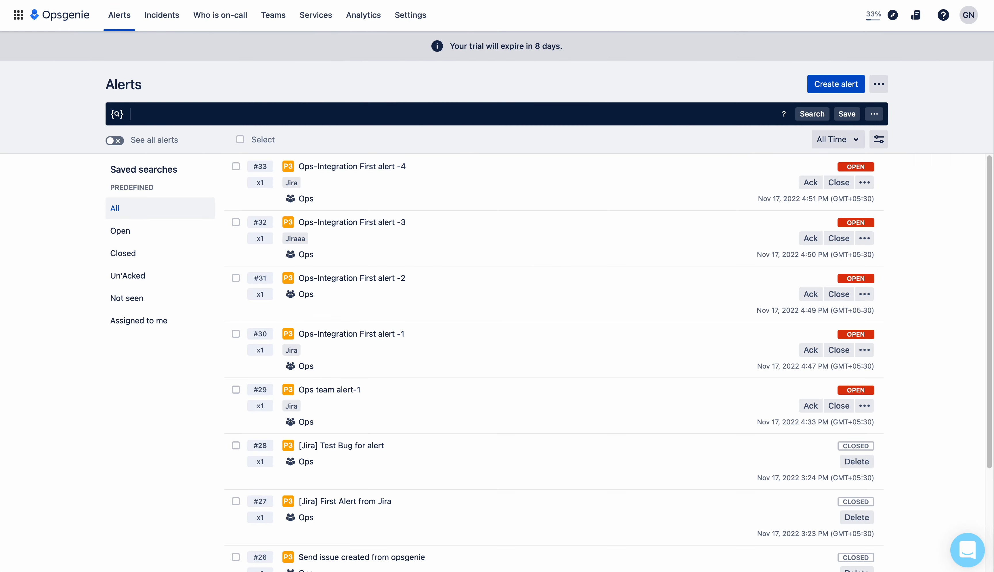
Reload Opsgenie's Alerts list to check for new Jira alerts, then return to Jira's issue list
key("super+r")
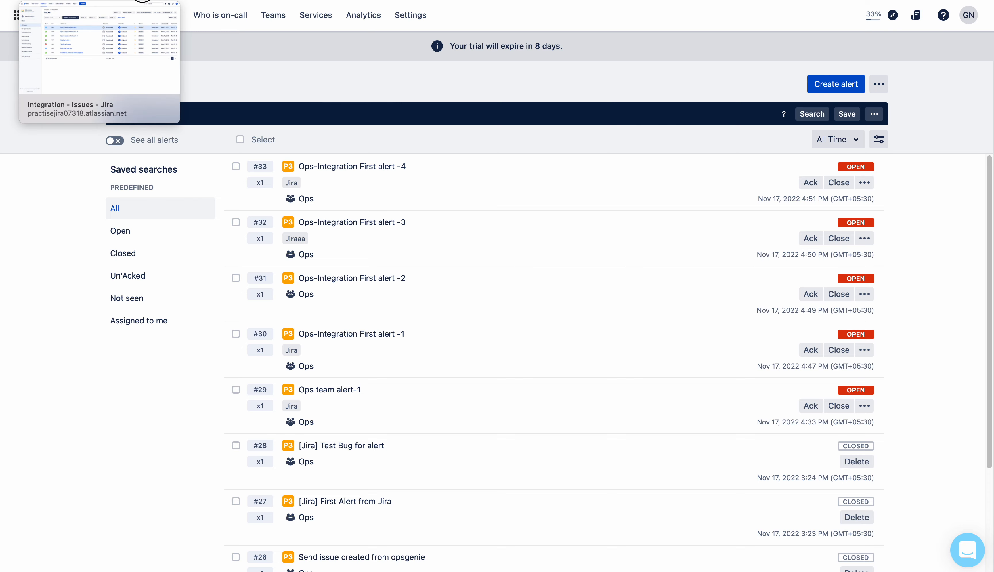
left_click(142, 1)
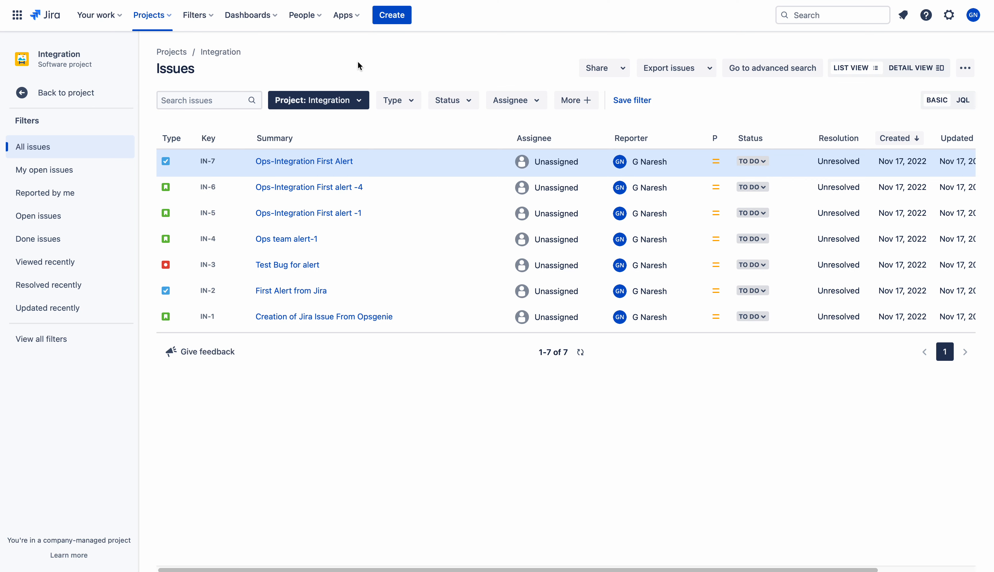
Create the Integration Bug 'Ops-Integration First Bug' in Jira and open the new IN-8 issue
left_click(397, 19)
left_click(339, 150)
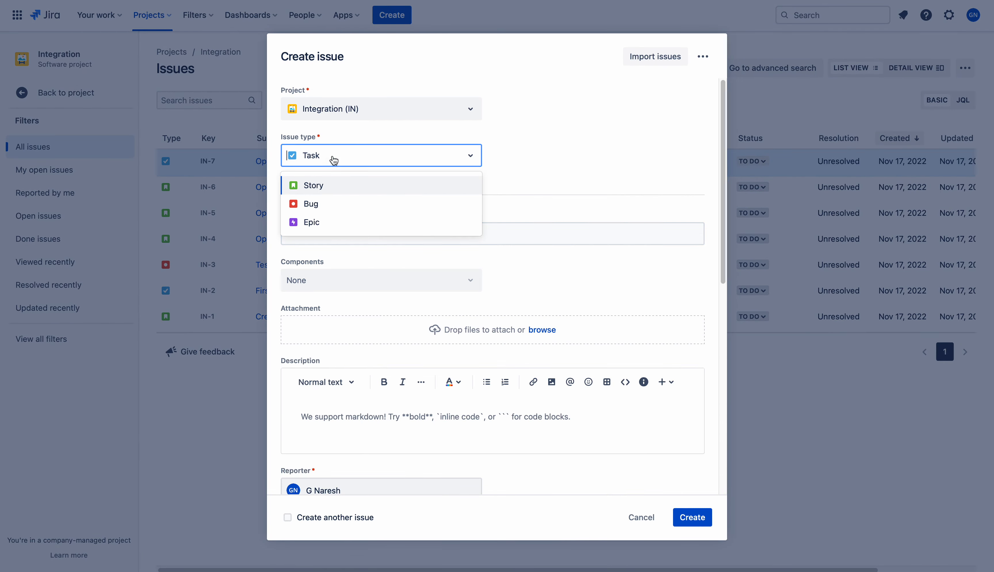
left_click(322, 203)
type("Ops-I")
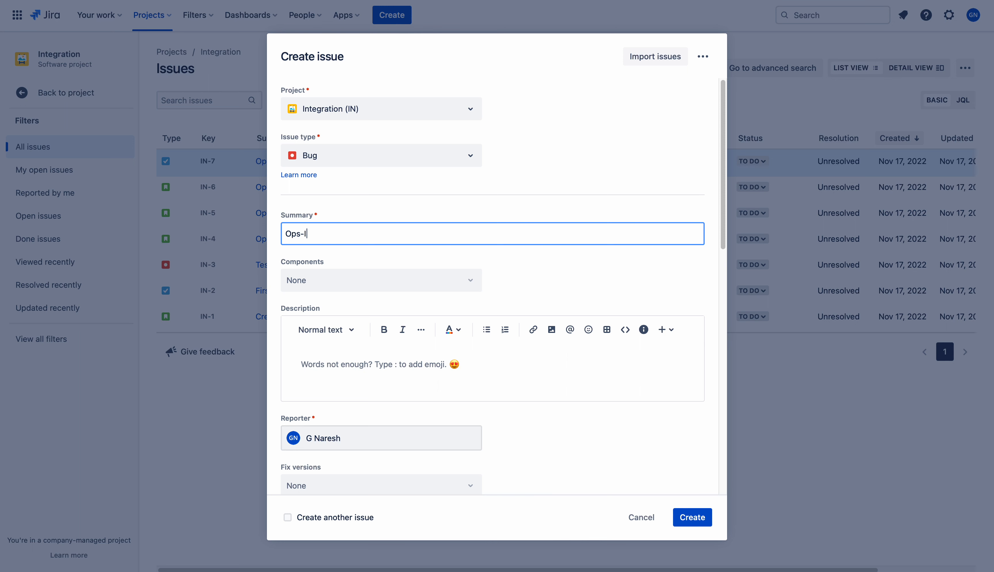
type("ntegration First Bug")
left_click(704, 520)
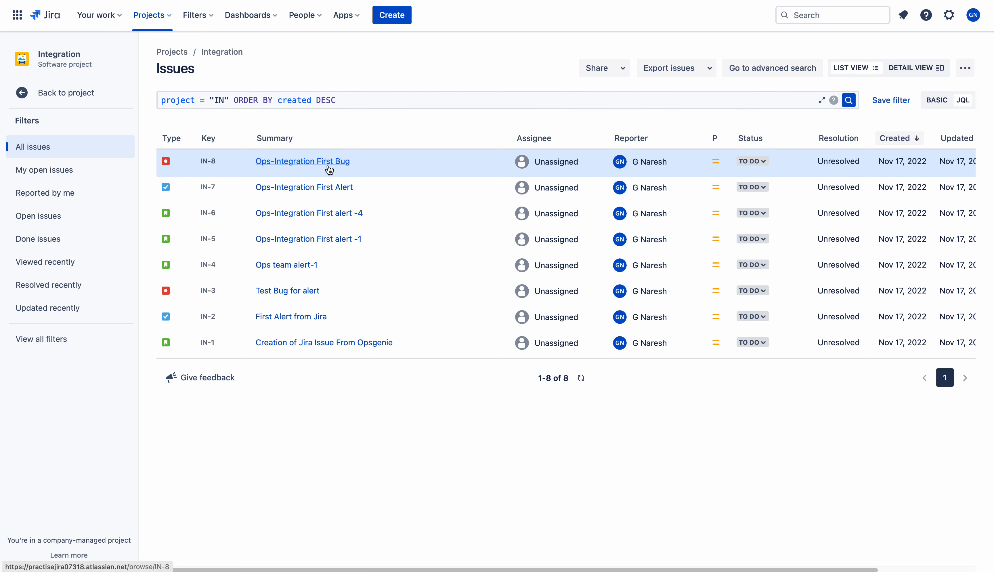
left_click(327, 164)
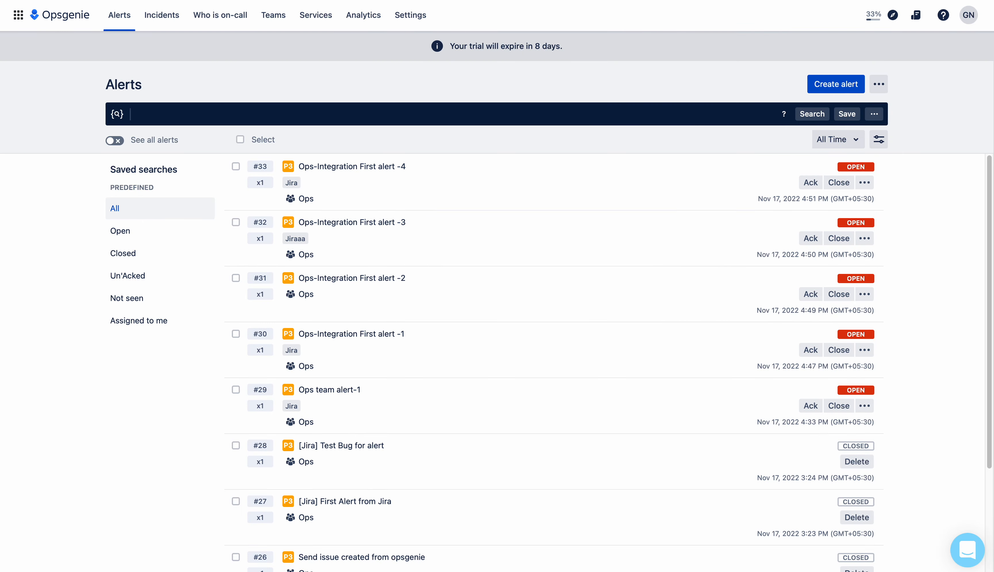
Reload Opsgenie alerts, open alert #34 '[Jira] Ops-Integration First Bug', and compare it with Jira IN-8
key("super+r")
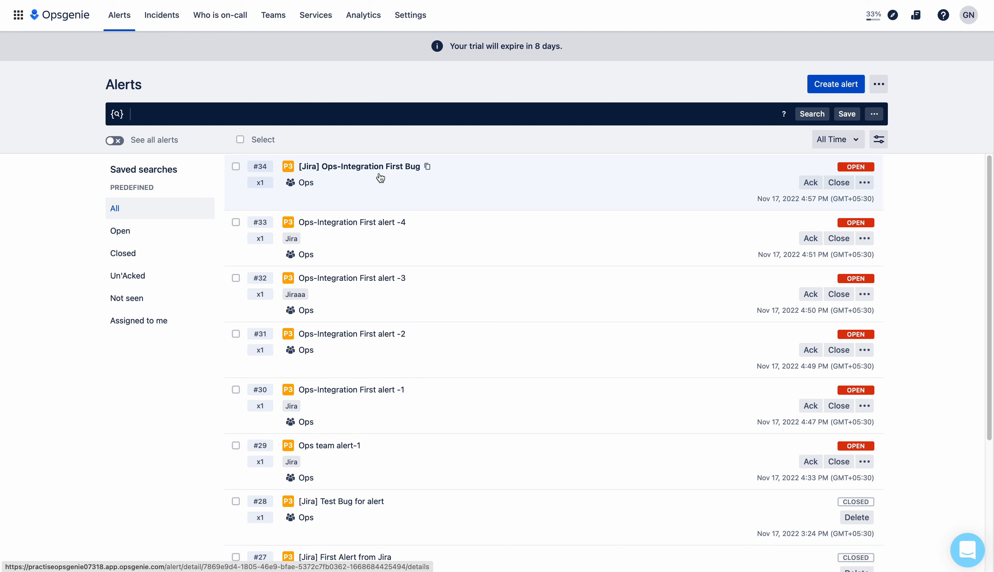
left_click(397, 186)
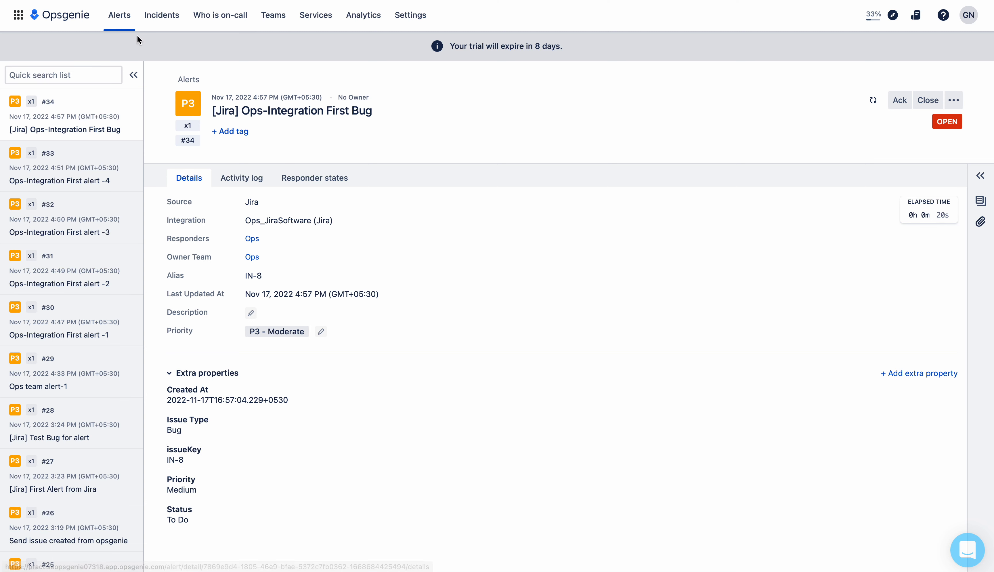
left_click(134, 0)
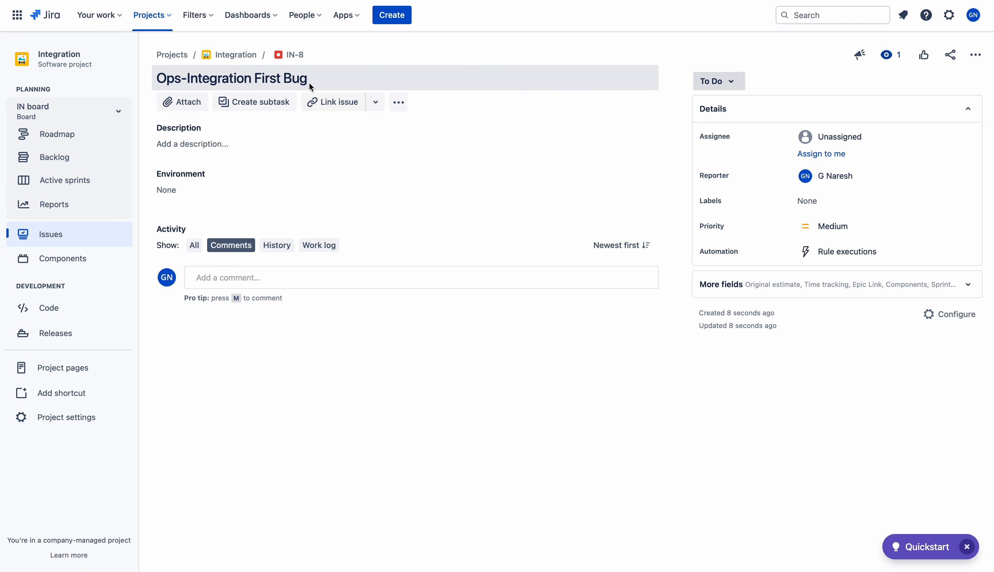
left_click(319, 0)
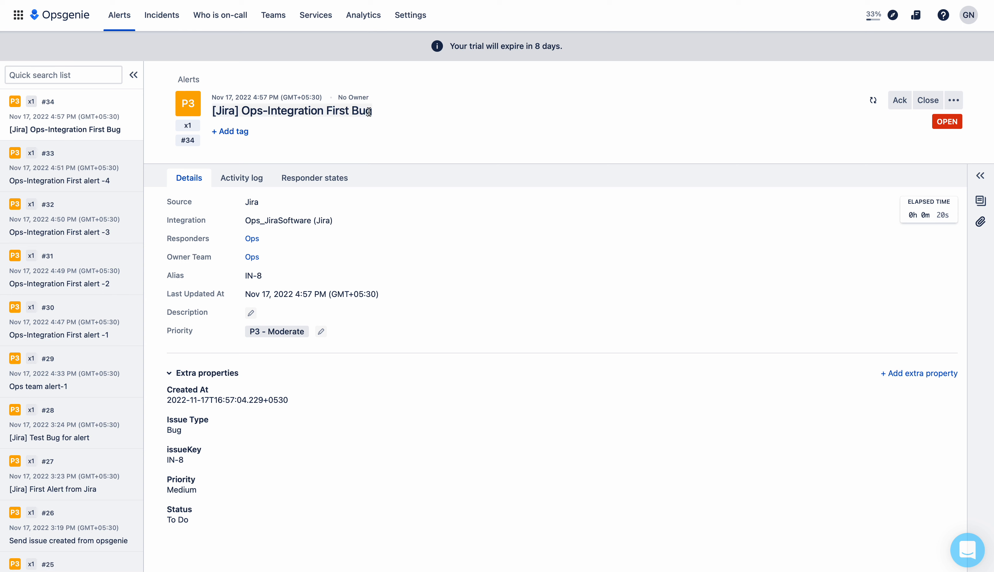
left_click_drag(241, 111, 213, 113)
left_click(158, 0)
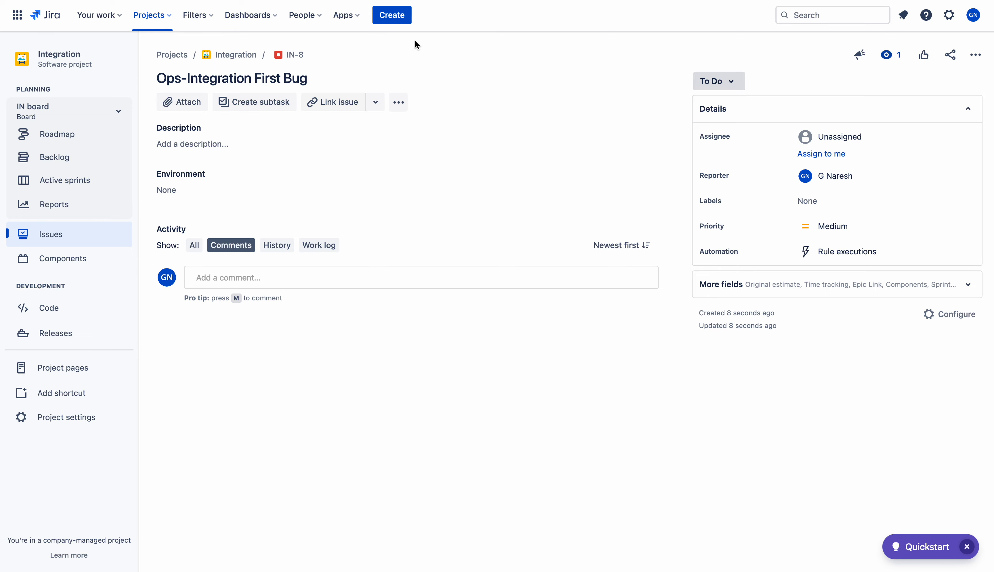
Create a second Jira Bug with summary 'Ops-Integration Final Bug' (IN-9)
left_click(399, 23)
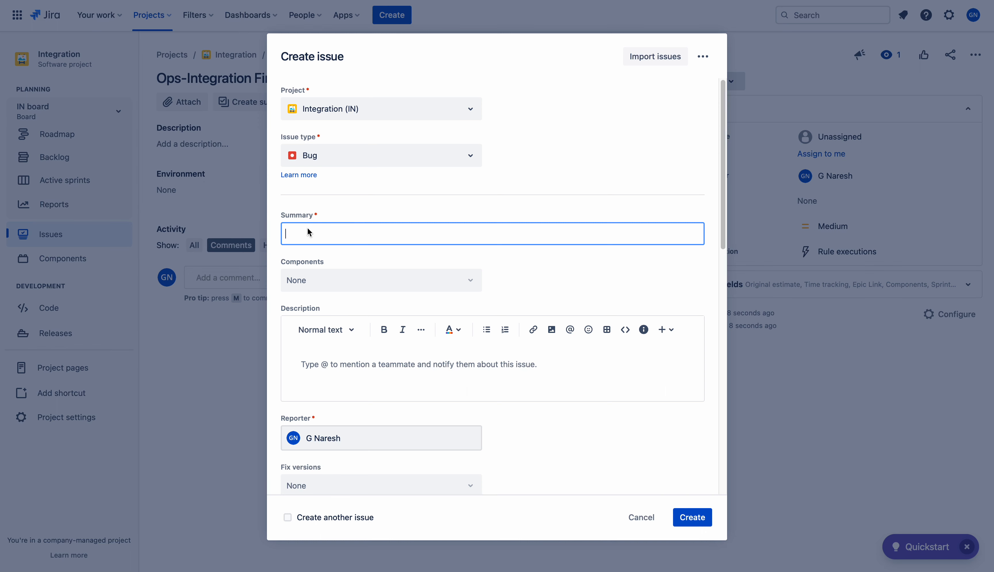
key("ctrl+v")
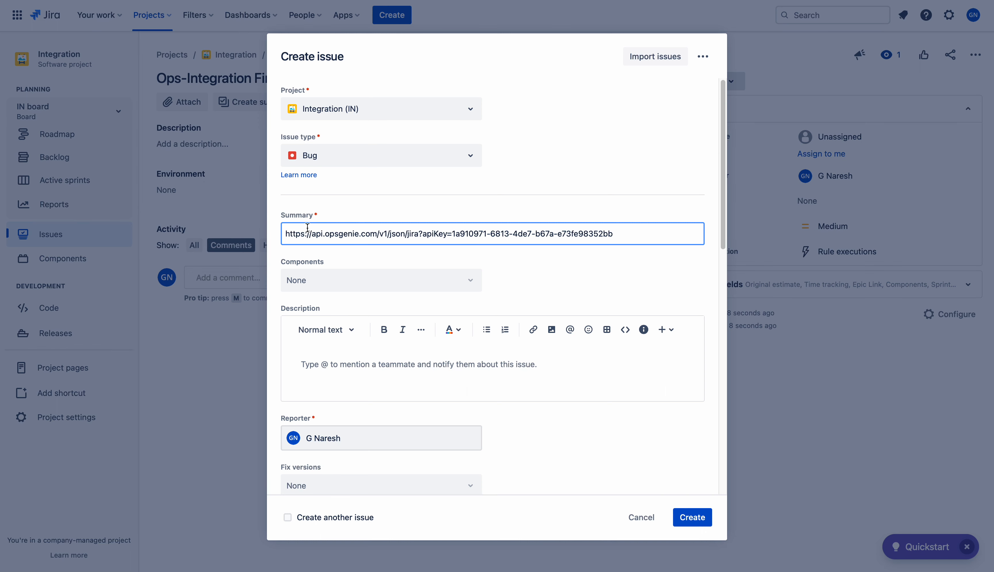
key("ctrl+z")
type("Ops")
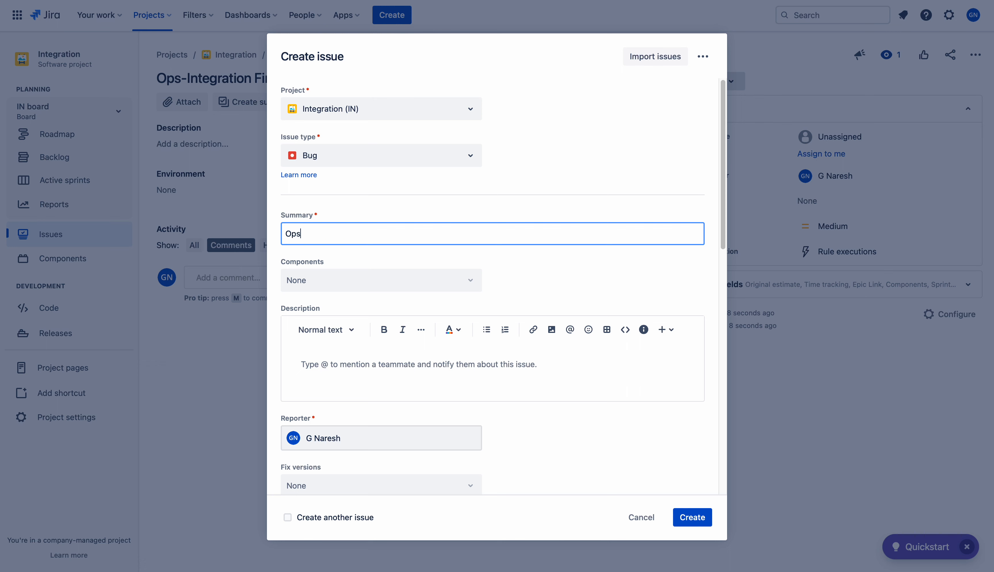
type("-Integration Final Bug")
left_click(553, 268)
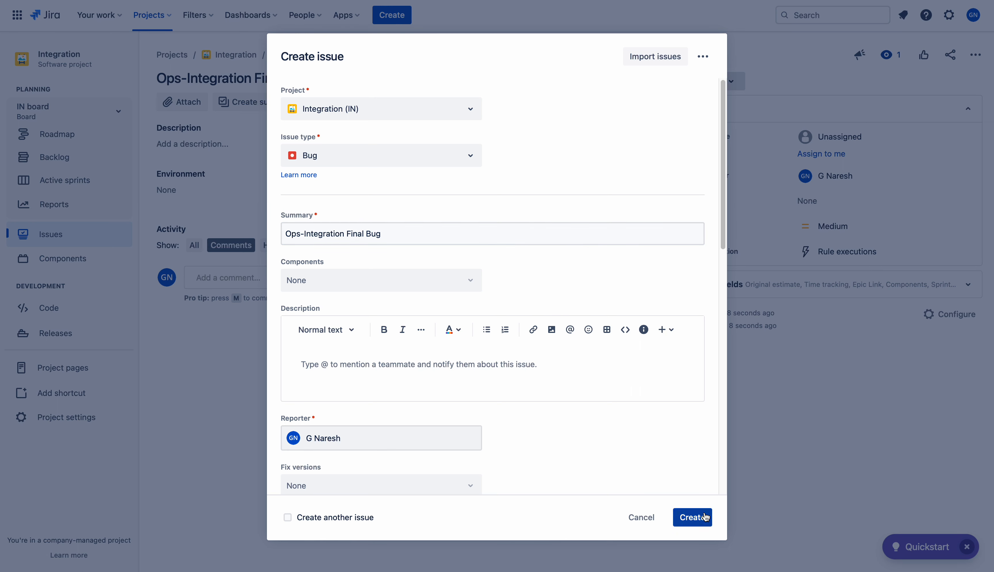
left_click(695, 516)
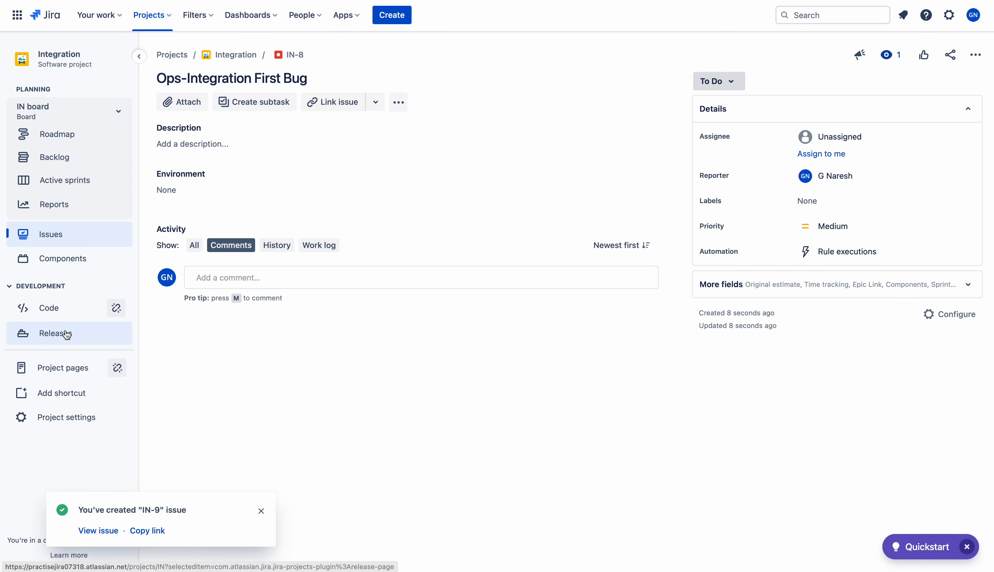
left_click(66, 237)
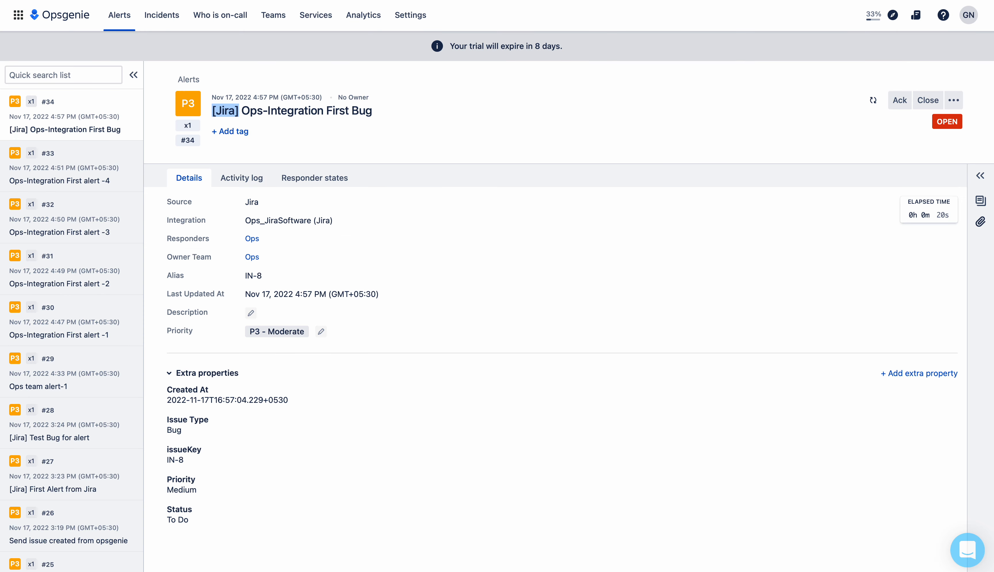
Reload the alerts list, open alert #35 '[Jira] Ops-Integration Final Bug', and check it against IN-9
left_click(123, 15)
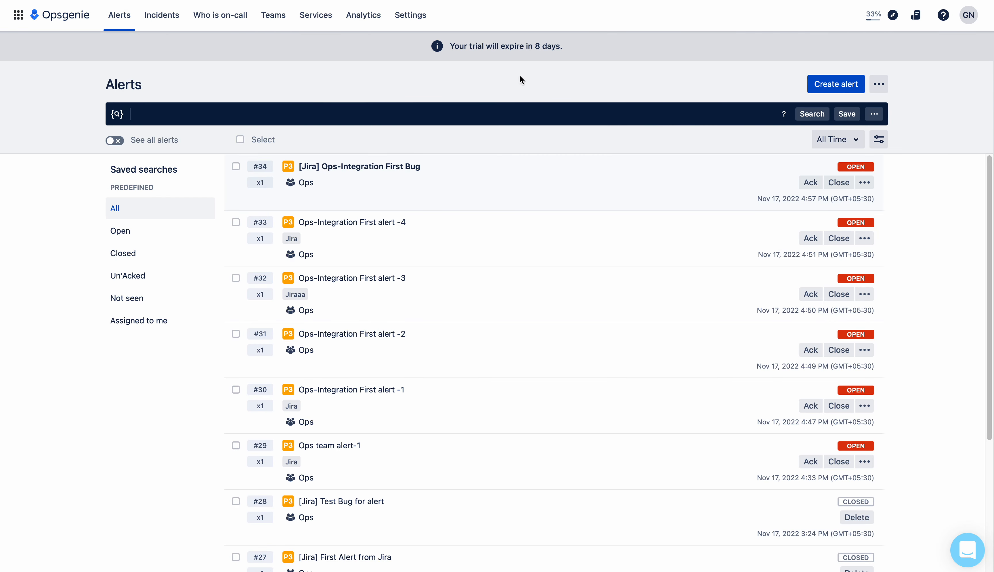
key("super+r")
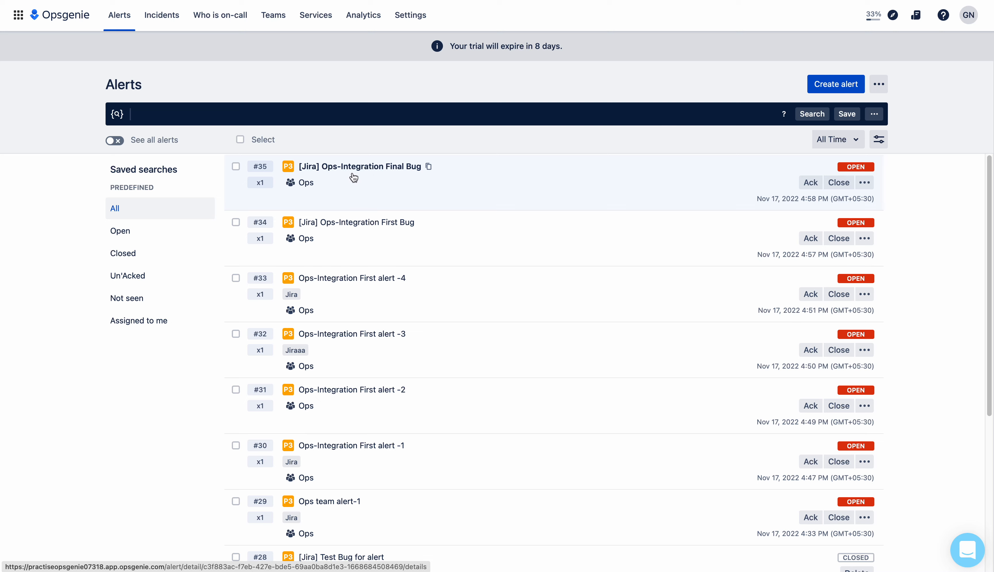
left_click(425, 167)
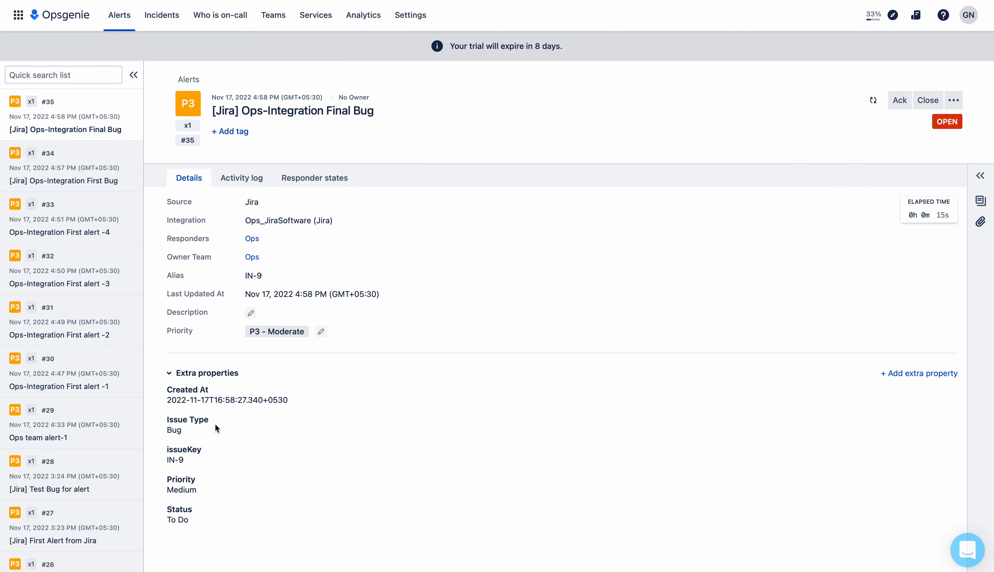
left_click(93, 0)
left_click(108, 531)
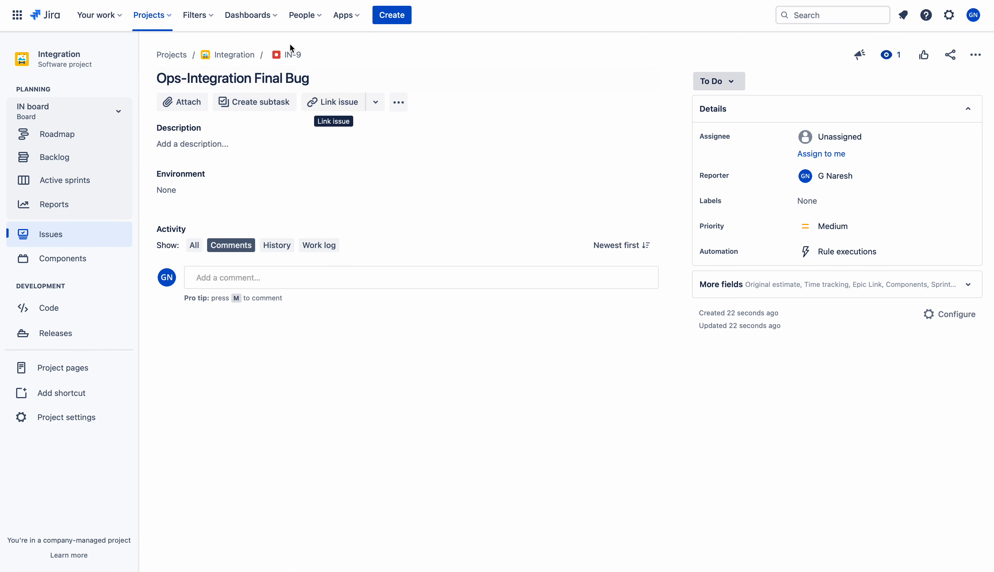
left_click(343, 1)
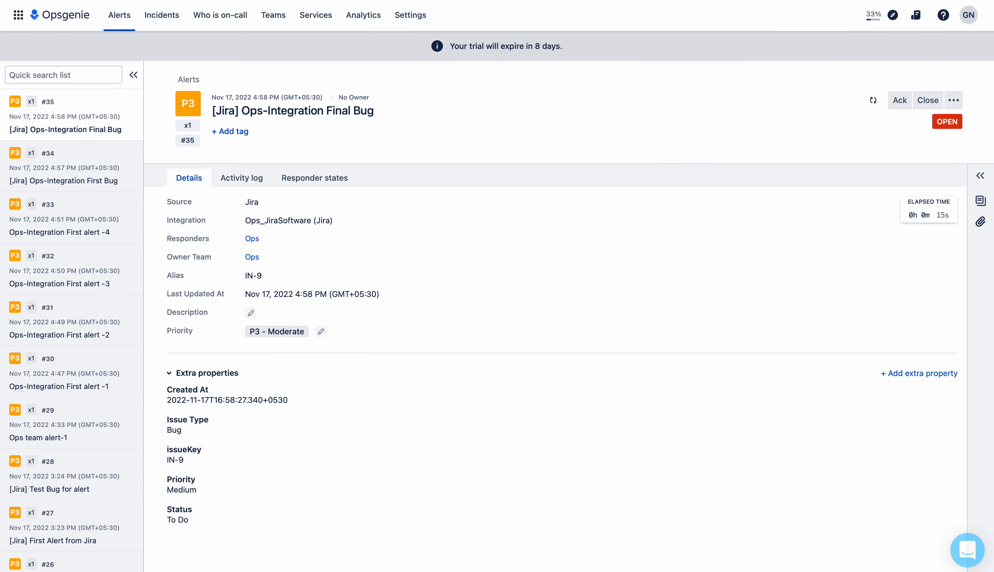